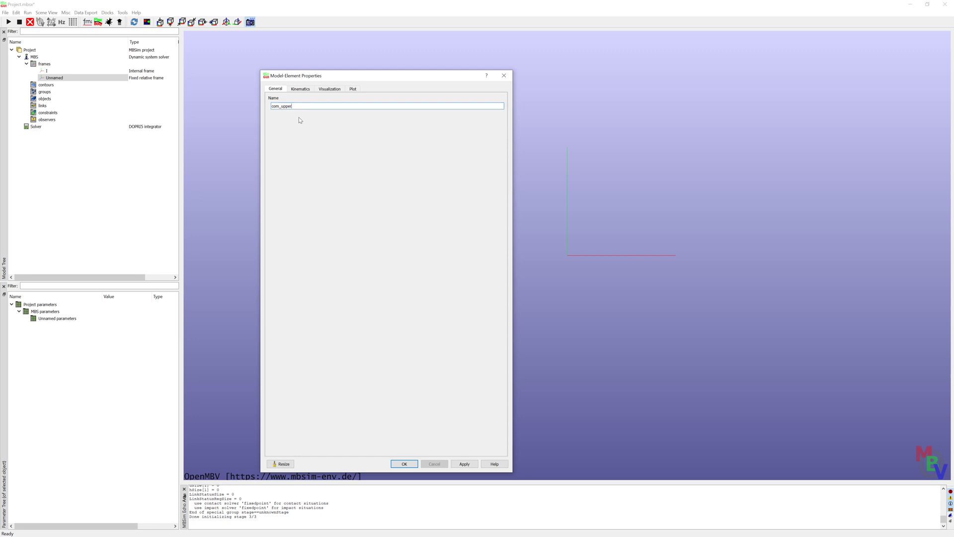
- Set the com_upper-wishbone frame's relative position to -309, 0, 263 with millimetres as the unit
click(301, 89)
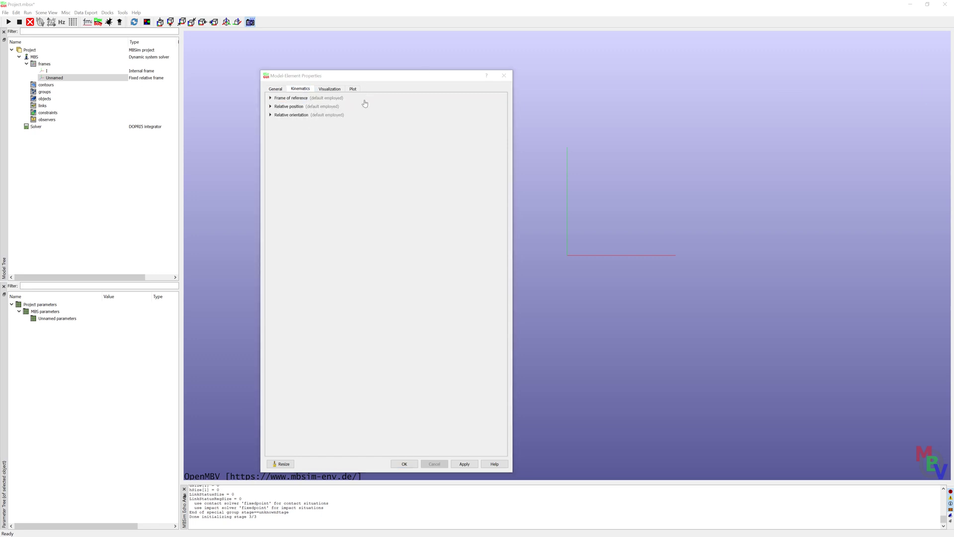
click(270, 106)
double_click(275, 115)
text(-309)
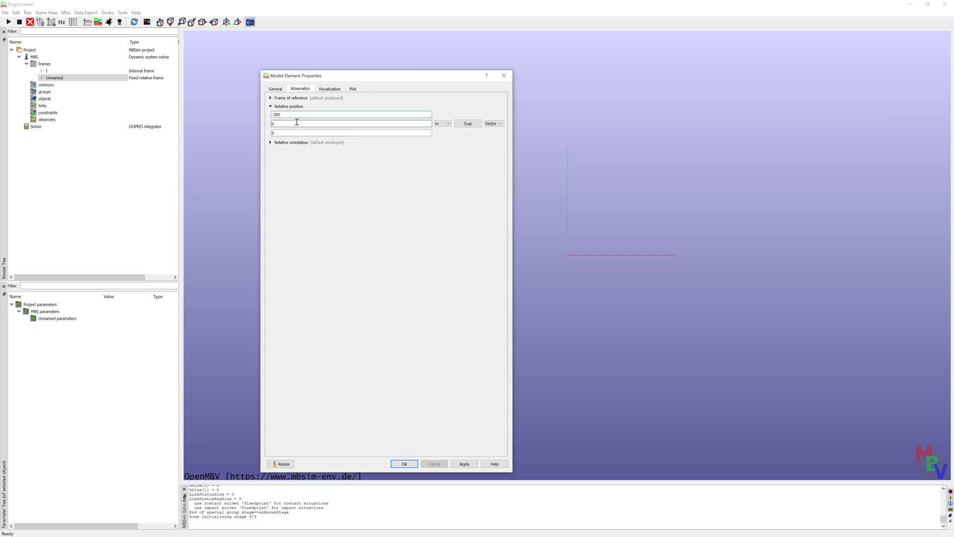
double_click(272, 133)
click(414, 462)
double_click(70, 79)
click(449, 124)
click(442, 133)
click(403, 464)
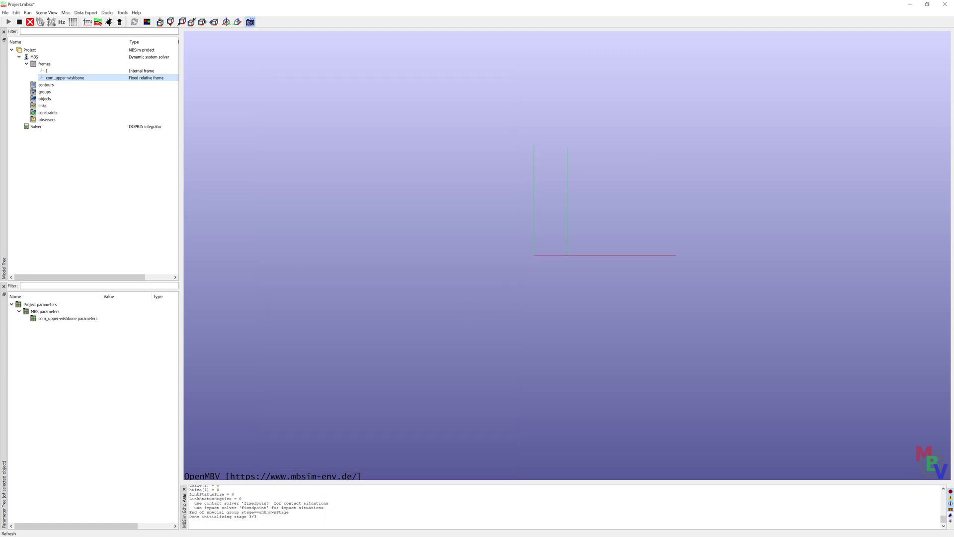
- Add a rigid body to the MBS objects, named Upper-wishbone, with a mass of 7.3 kg
drag(475, 266, 455, 223)
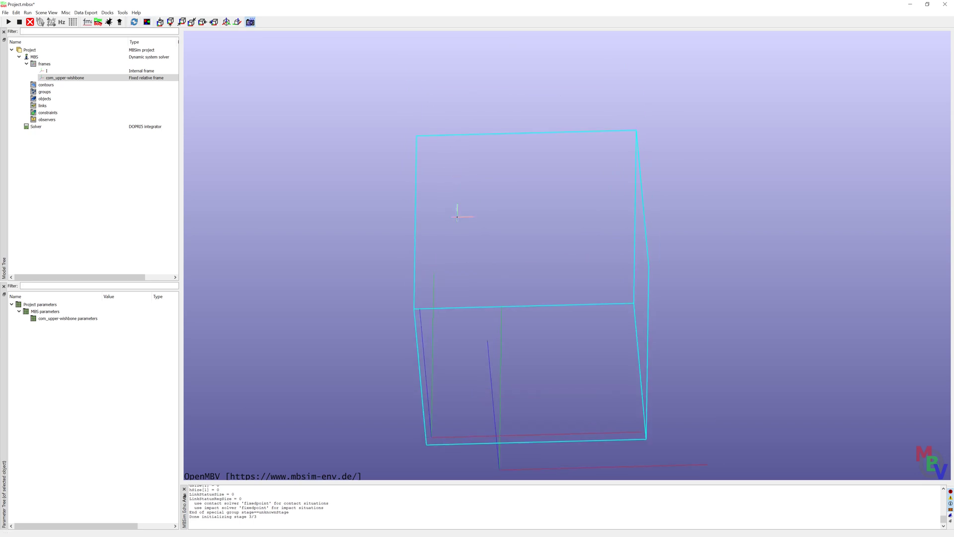
click(49, 72)
scroll(462, 311, up, 3)
drag(463, 311, 552, 170)
scroll(472, 166, up, 4)
scroll(236, 448, down, 2)
right_click(48, 99)
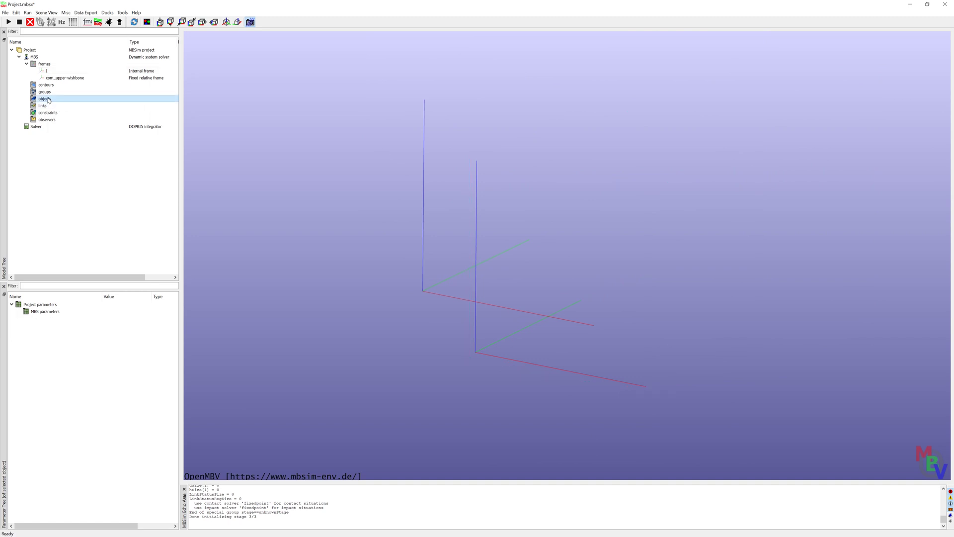
mouse_move(108, 122)
click(176, 128)
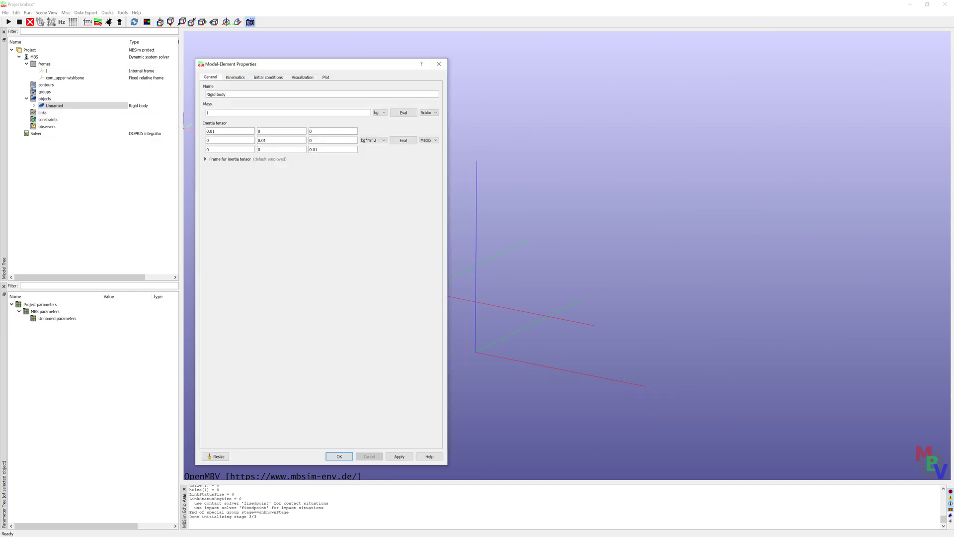
text(Upper-wishbone)
key(Tab)
- Set the Upper-wishbone inertia tensor's diagonal to 1.02E+05, 1.55E+05 and 2.55E+05 in kg*mm^2
click(383, 141)
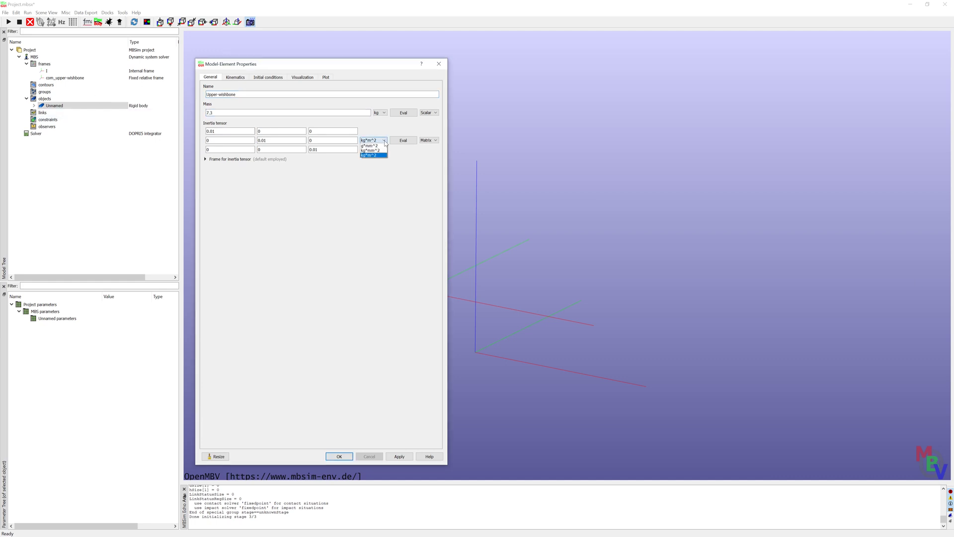
click(381, 152)
double_click(205, 134)
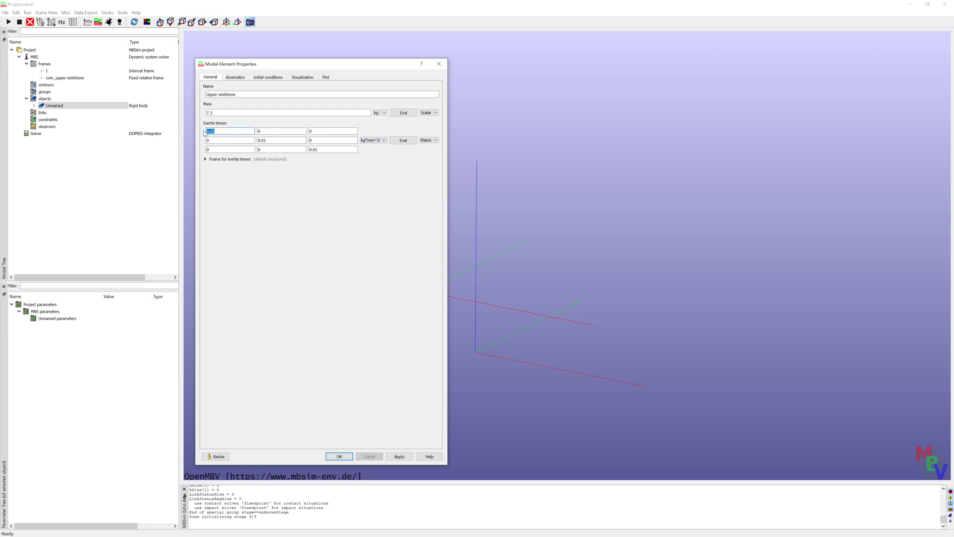
text(1)
drag(277, 141, 249, 140)
text(1.55)
key(Tab)
key(Tab)
key(Tab)
key(Tab)
text(2.55)
- Assign com_upper-wishbone as the rigid body's frame of reference
click(235, 77)
click(425, 95)
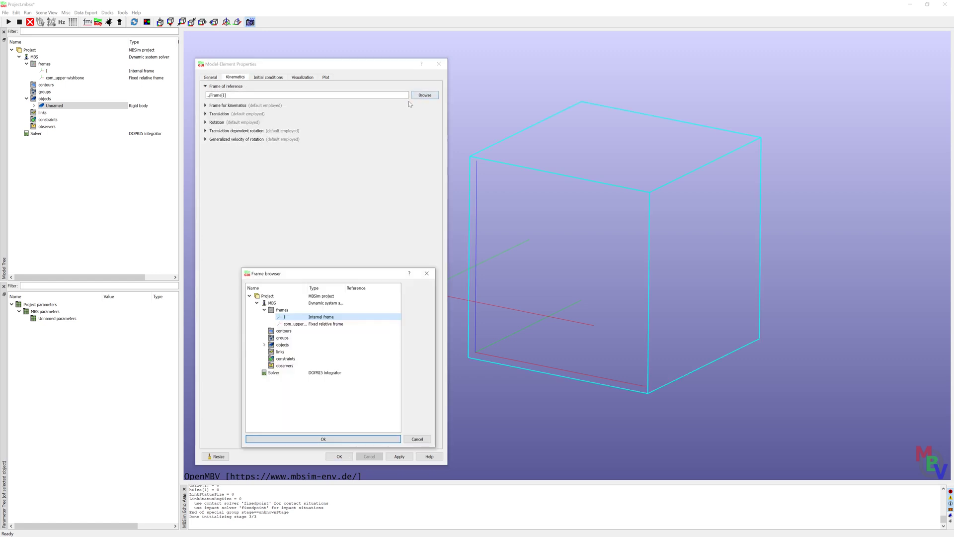
click(311, 324)
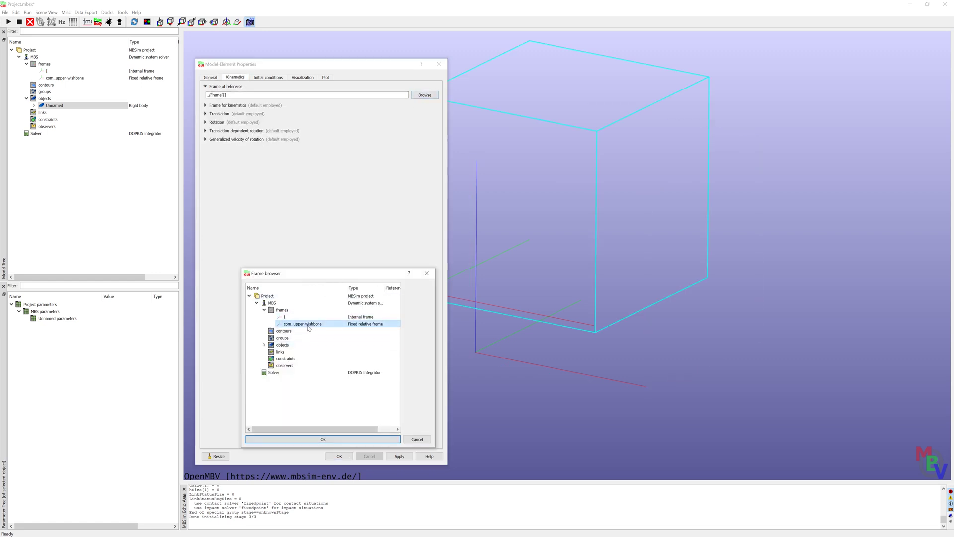
click(365, 439)
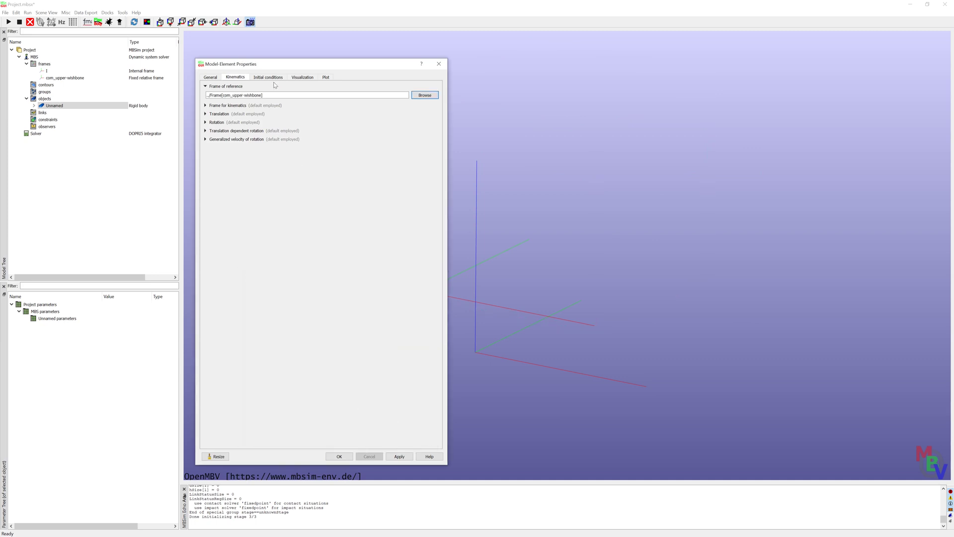
- Visualize the rigid body as an Open inventor body from Upper_wishbone.wrl with a scale factor of 0.001
click(303, 78)
click(422, 95)
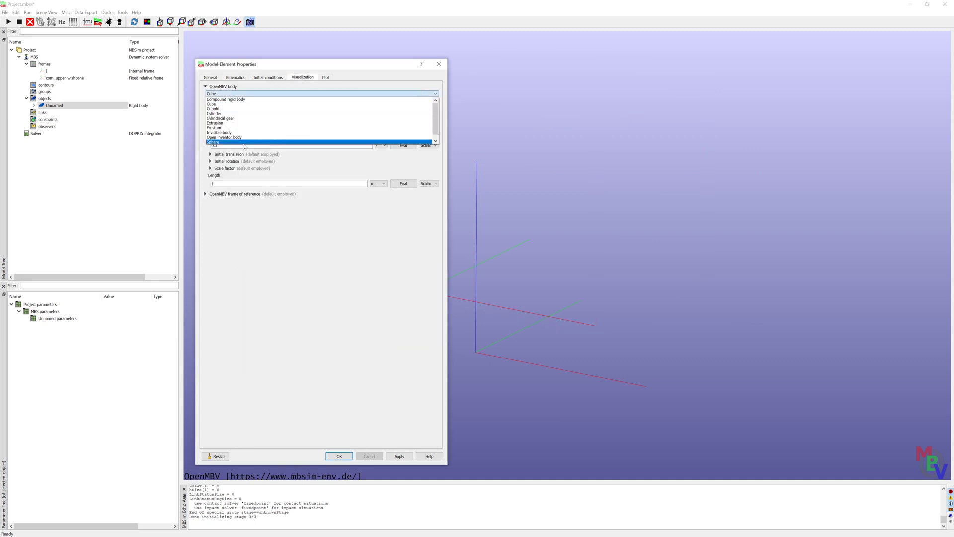
click(407, 142)
click(396, 184)
click(415, 85)
double_click(293, 122)
click(548, 366)
click(526, 374)
click(291, 146)
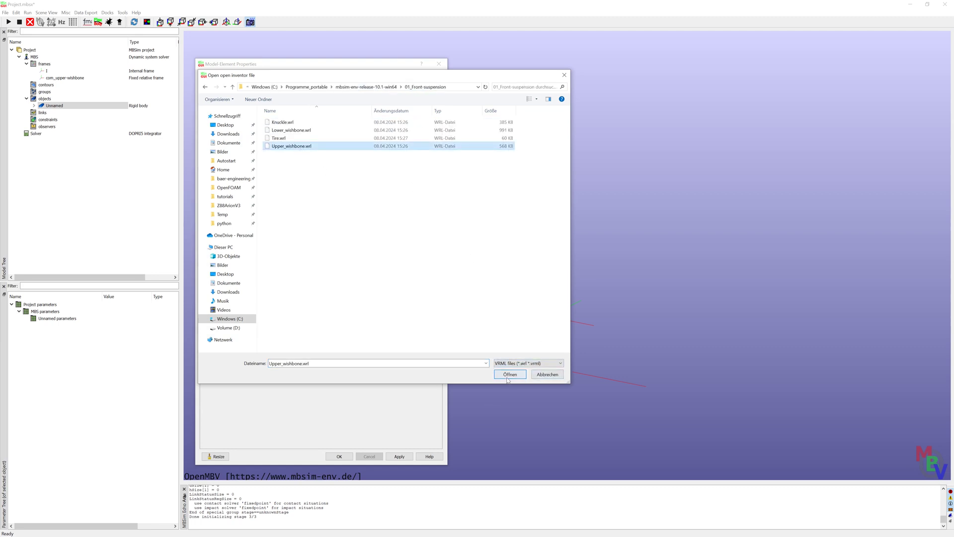
double_click(288, 147)
click(211, 169)
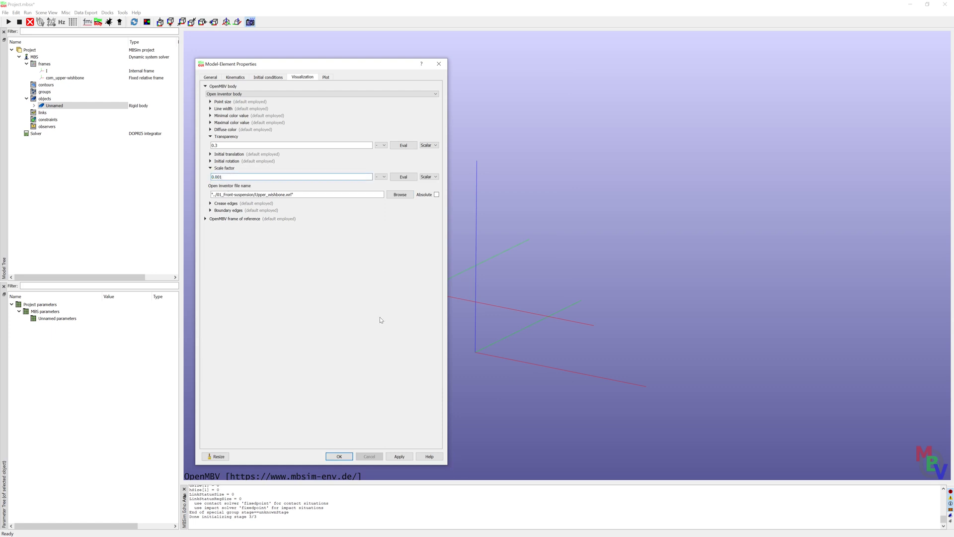
click(338, 455)
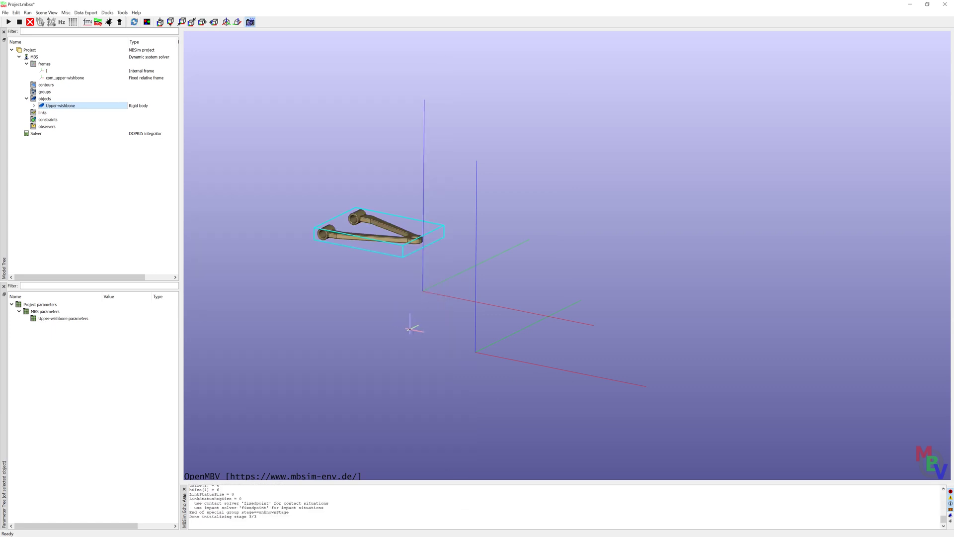
- Examine the wishbone's placement relative to its internal frame C and the com_upper-wishbone frame
drag(448, 348, 485, 402)
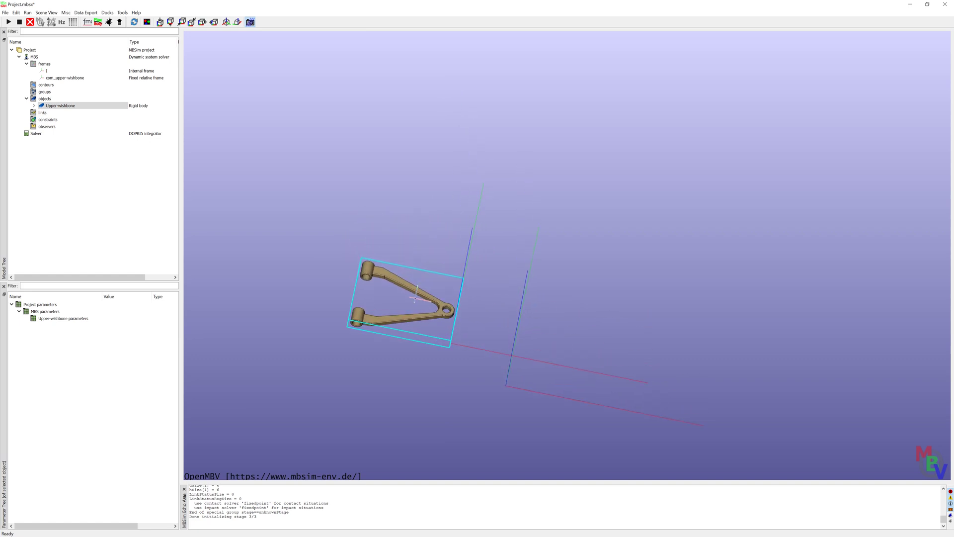
drag(466, 265, 455, 246)
middle_drag(435, 329, 441, 339)
right_drag(442, 339, 430, 303)
click(34, 105)
click(42, 112)
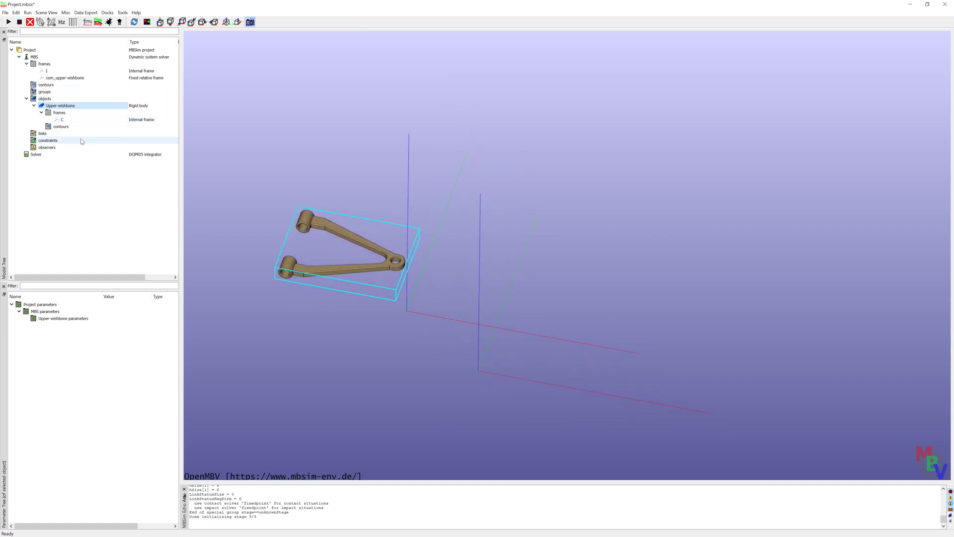
click(60, 120)
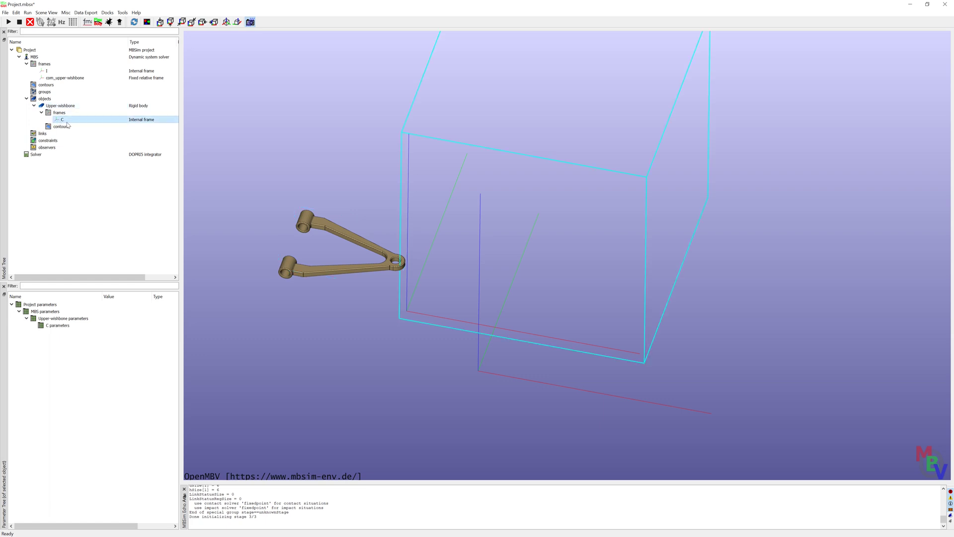
click(75, 78)
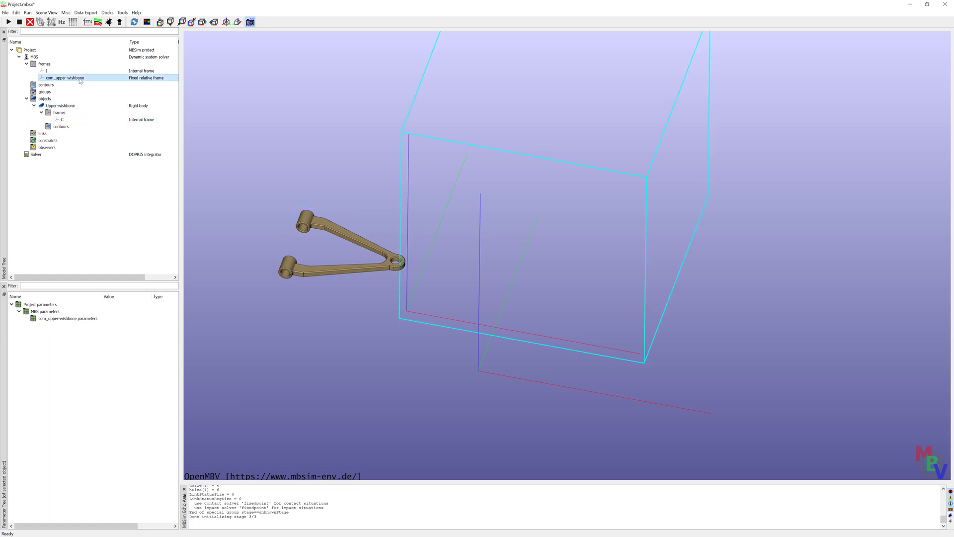
click(84, 119)
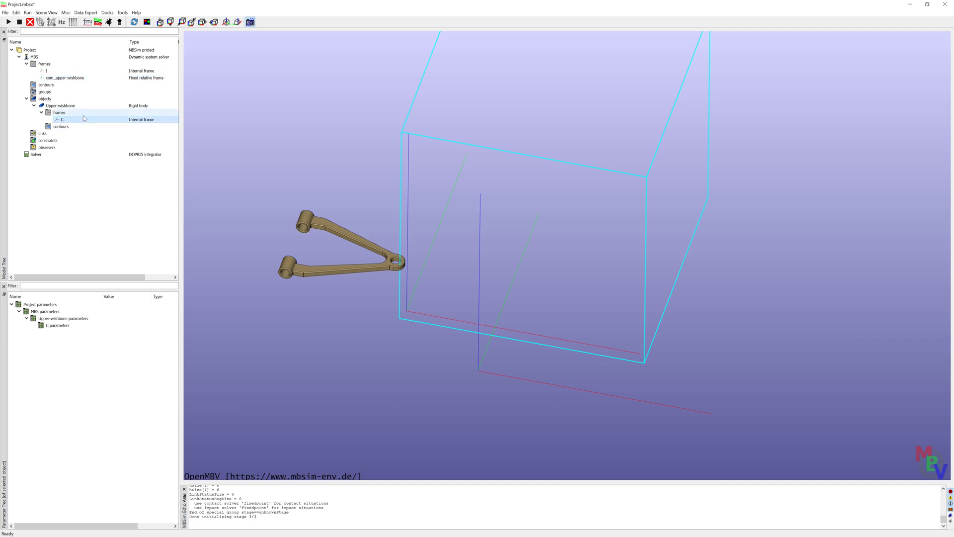
- Set the initial translation of the Upper-wishbone visualization to 309, 0, -263 mm
double_click(69, 106)
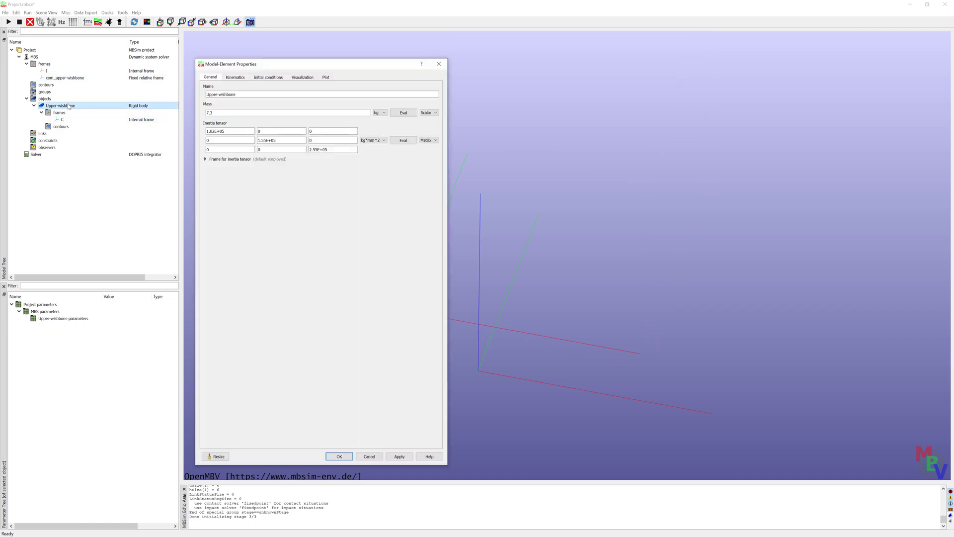
click(301, 78)
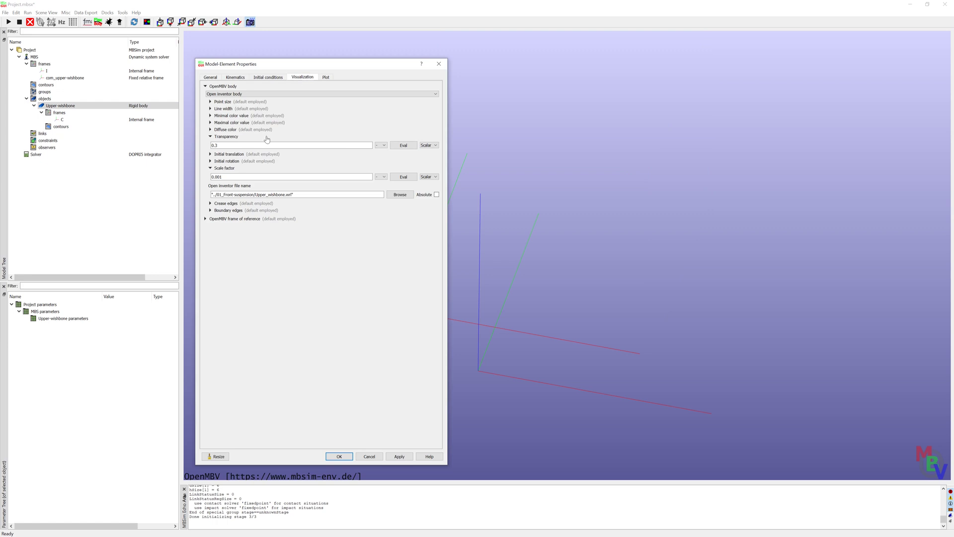
click(246, 155)
click(377, 172)
click(370, 196)
click(231, 163)
double_click(225, 163)
double_click(234, 179)
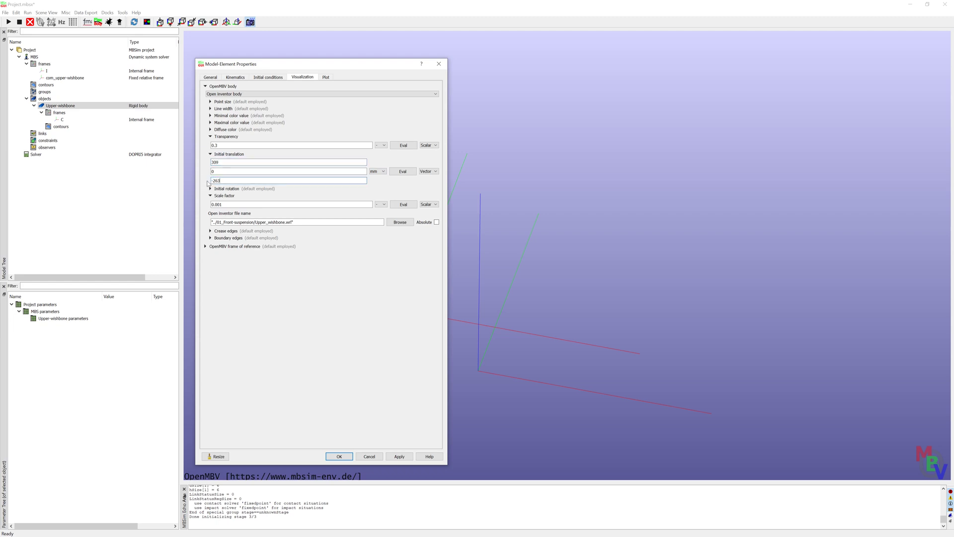
click(339, 456)
- Check the shifted wishbone geometry against frame C and the com_upper-wishbone frame
scroll(459, 255, down, 3)
drag(459, 256, 460, 241)
scroll(342, 320, up, 5)
right_drag(343, 323, 381, 250)
scroll(342, 243, up, 2)
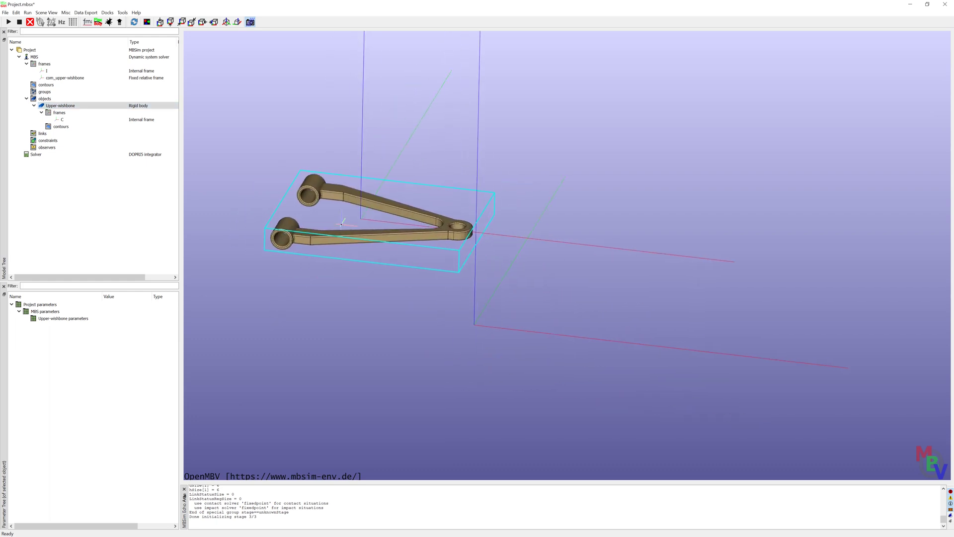
click(77, 121)
click(78, 79)
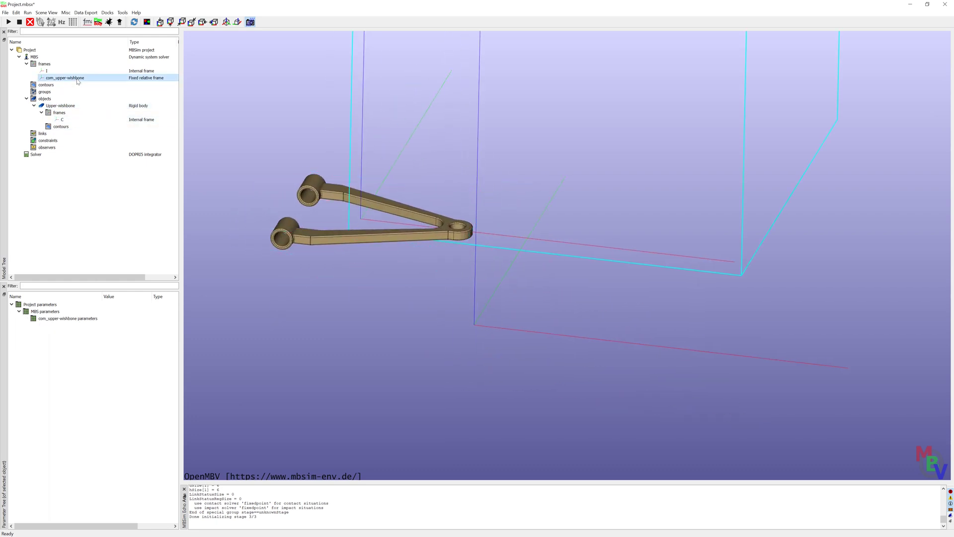
click(64, 120)
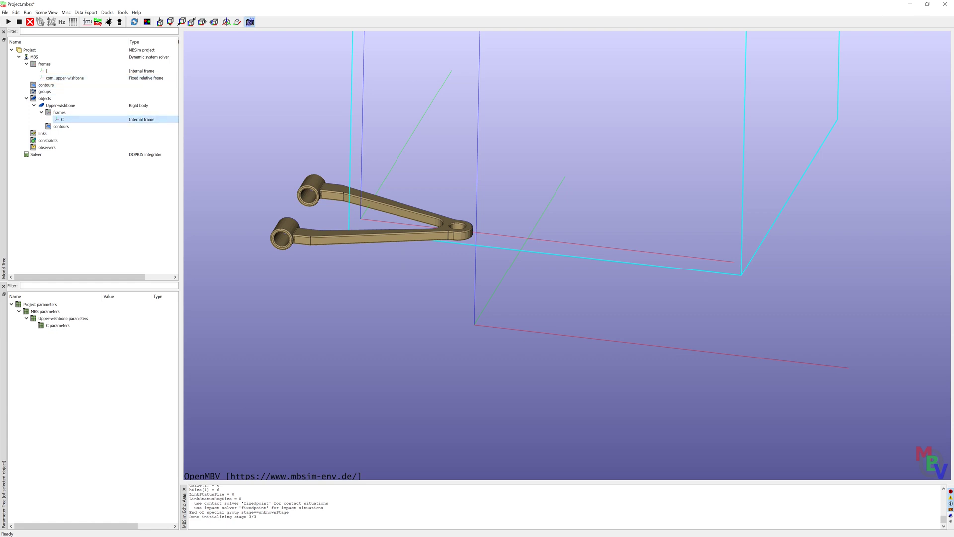
right_drag(367, 249, 560, 249)
drag(560, 248, 558, 270)
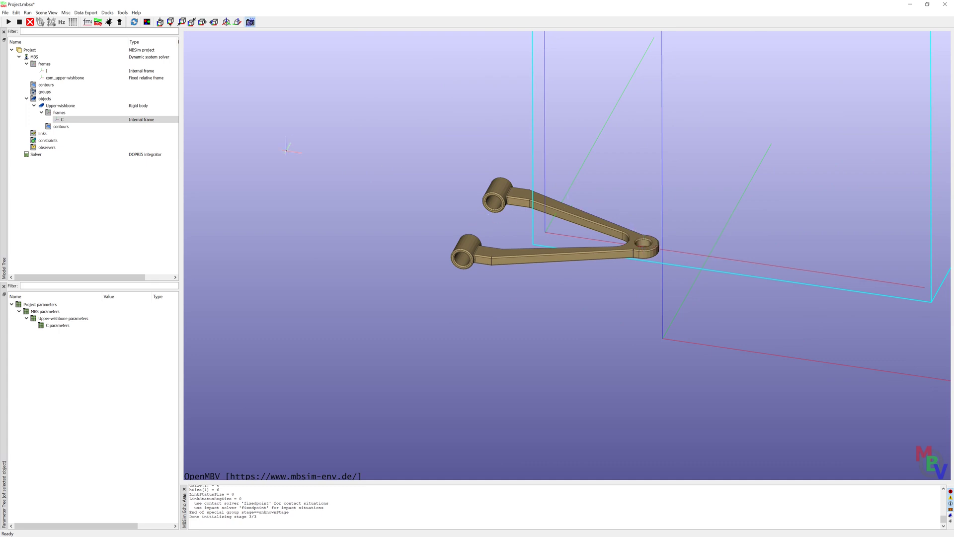
- Give Upper-wishbone state dependent translation along axes x, y and z and state dependent rotation about axes x, y and z
double_click(60, 106)
click(235, 77)
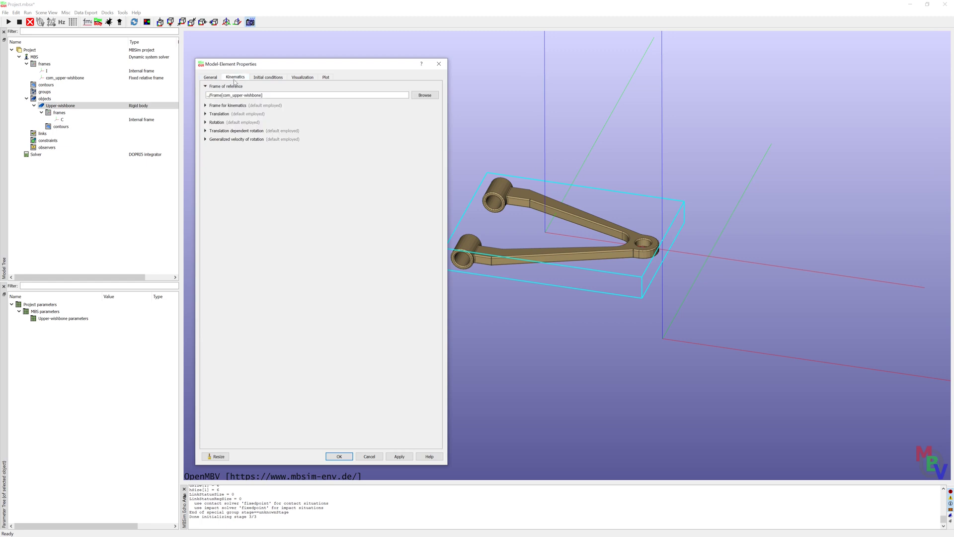
click(207, 115)
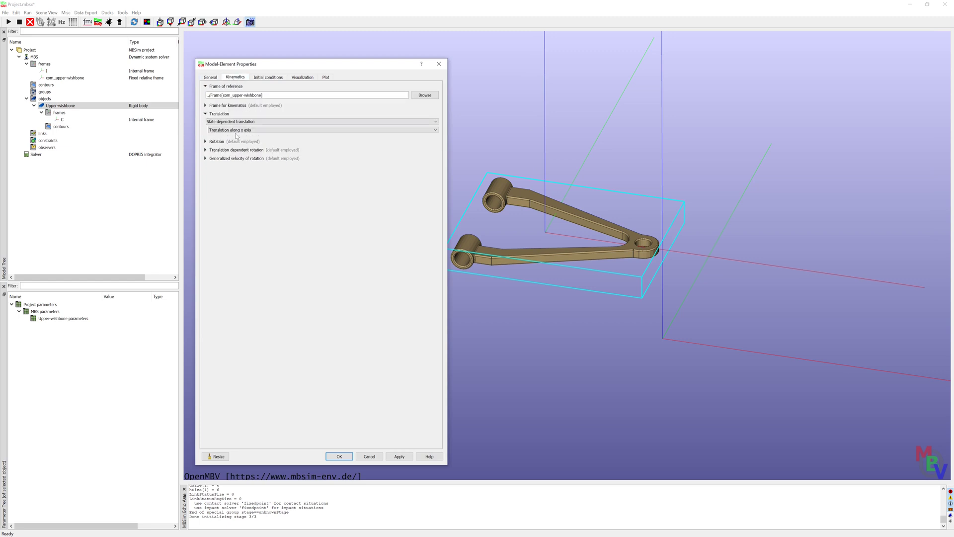
click(244, 130)
scroll(249, 159, down, 2)
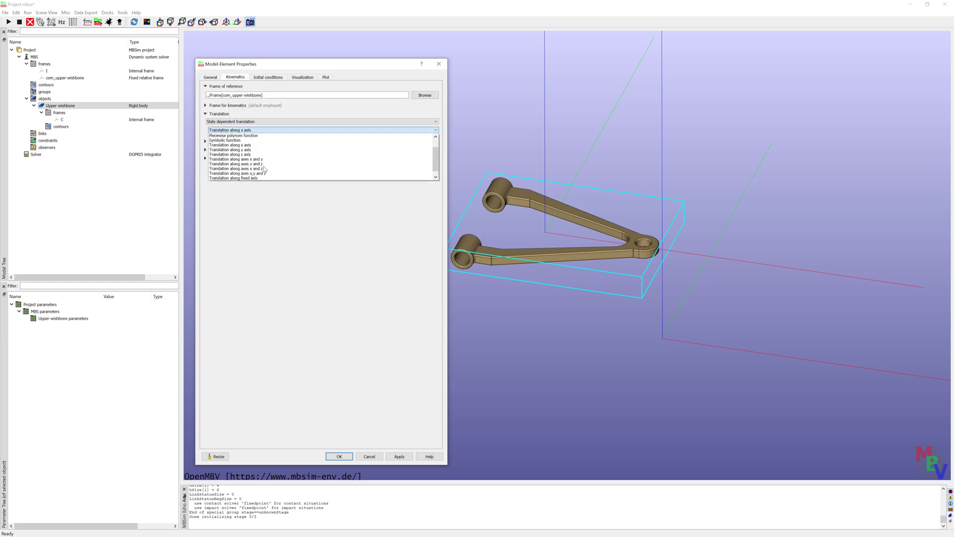
click(253, 170)
click(233, 142)
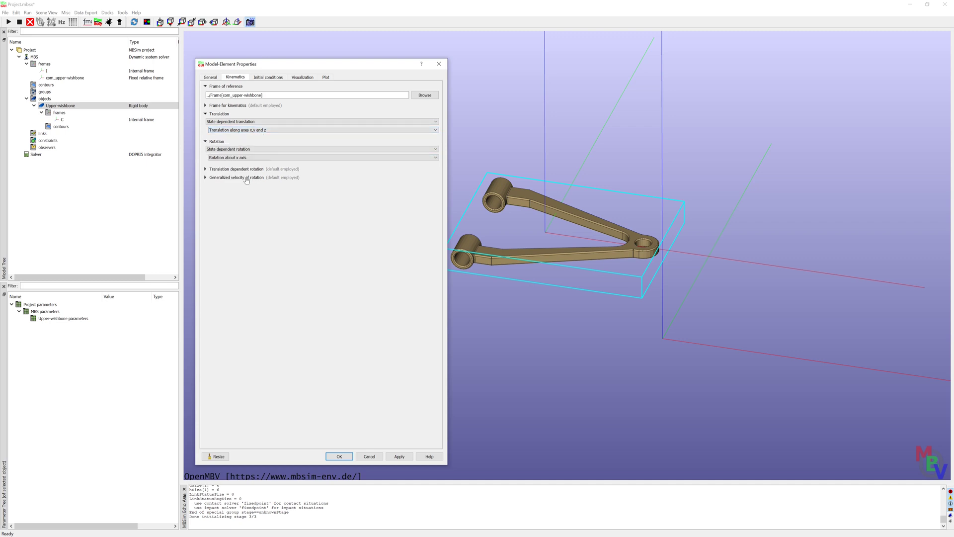
click(267, 158)
click(260, 187)
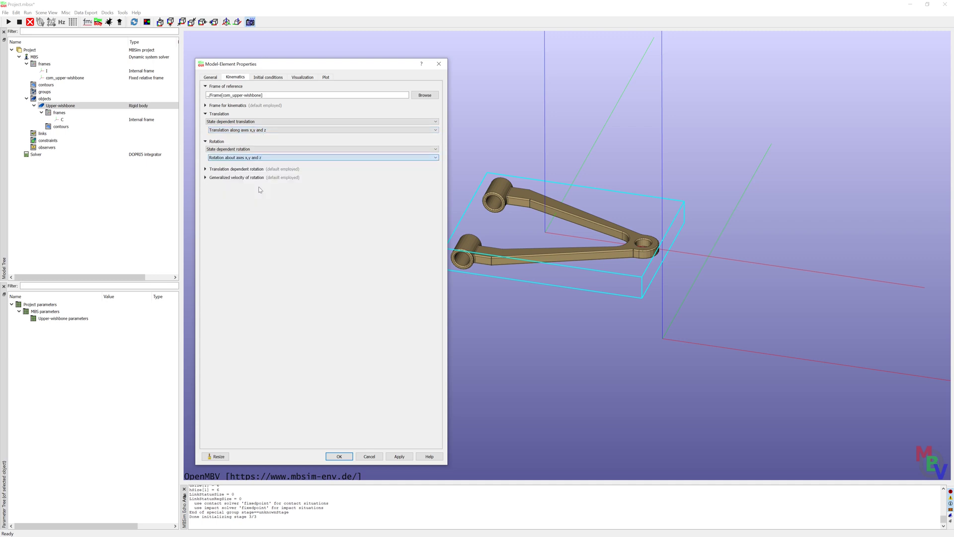
click(339, 456)
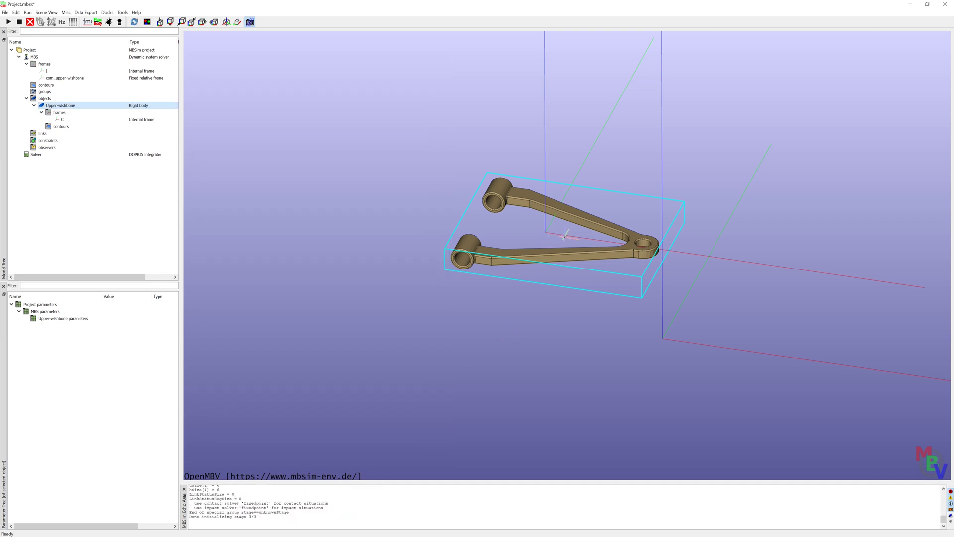
- Add a fixed relative frame named cylindrical_upper-wishbone to the MBS frames with relative position -475, 0, 262.5
right_click(44, 64)
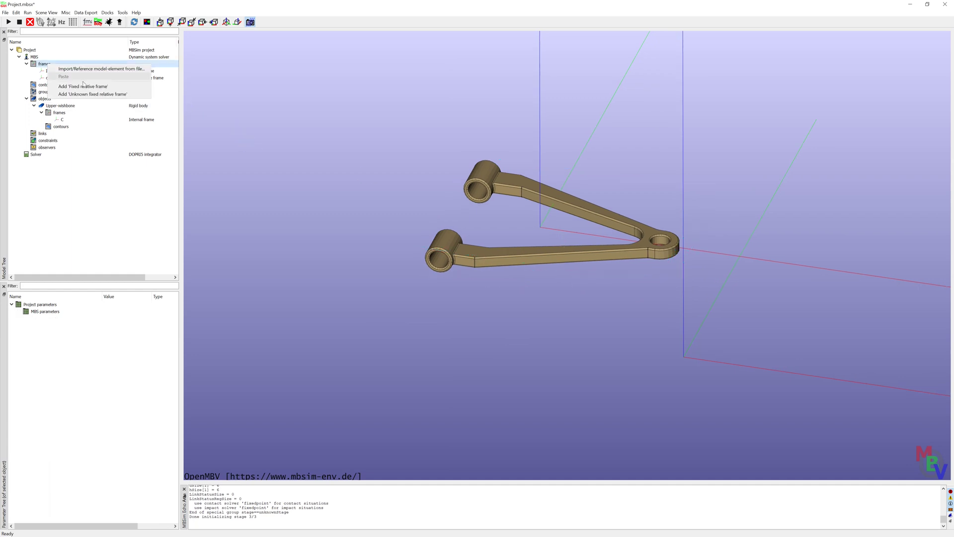
click(80, 86)
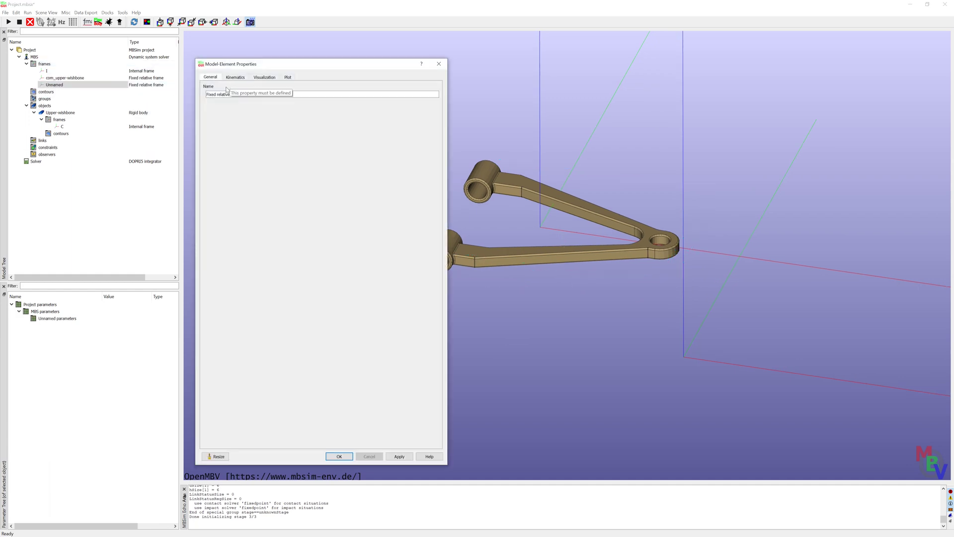
drag(249, 94, 186, 91)
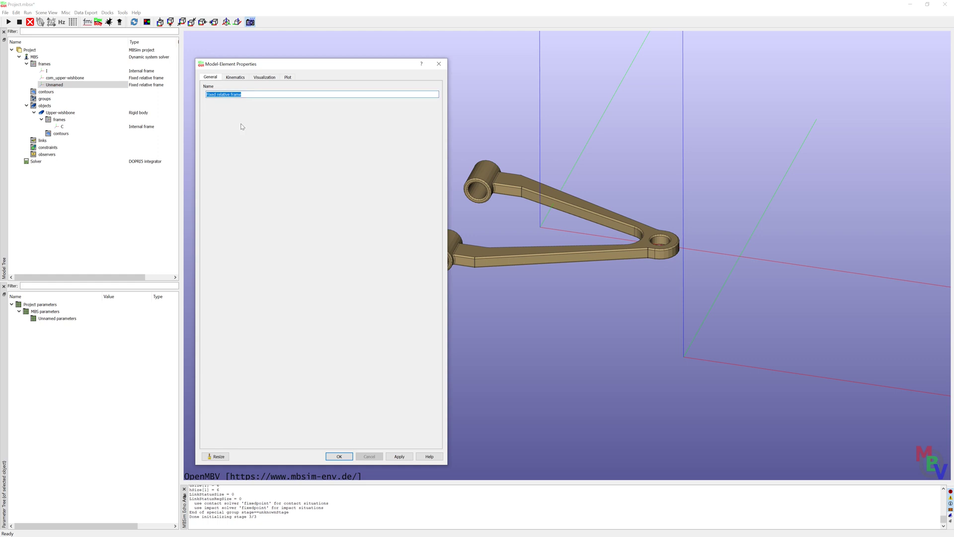
text(cyl)
click(236, 78)
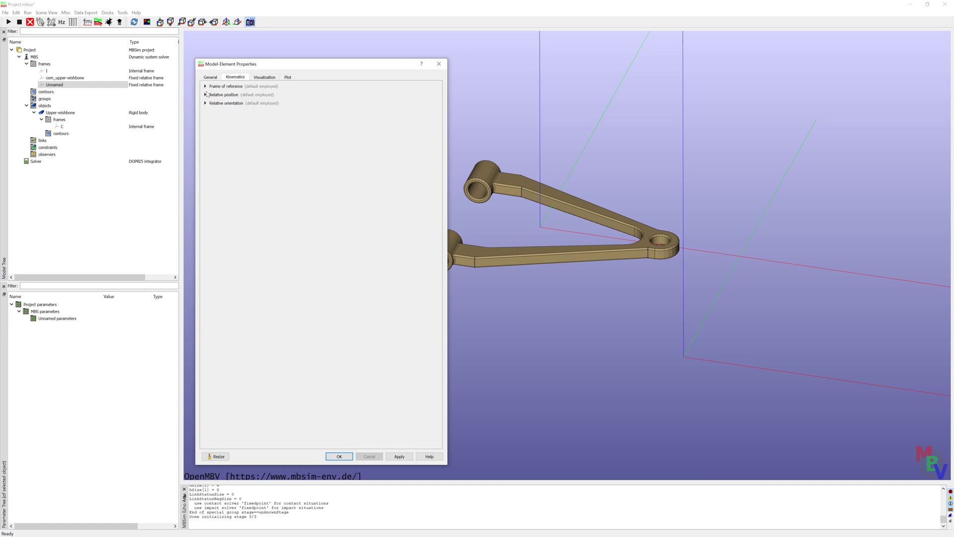
click(206, 94)
double_click(228, 104)
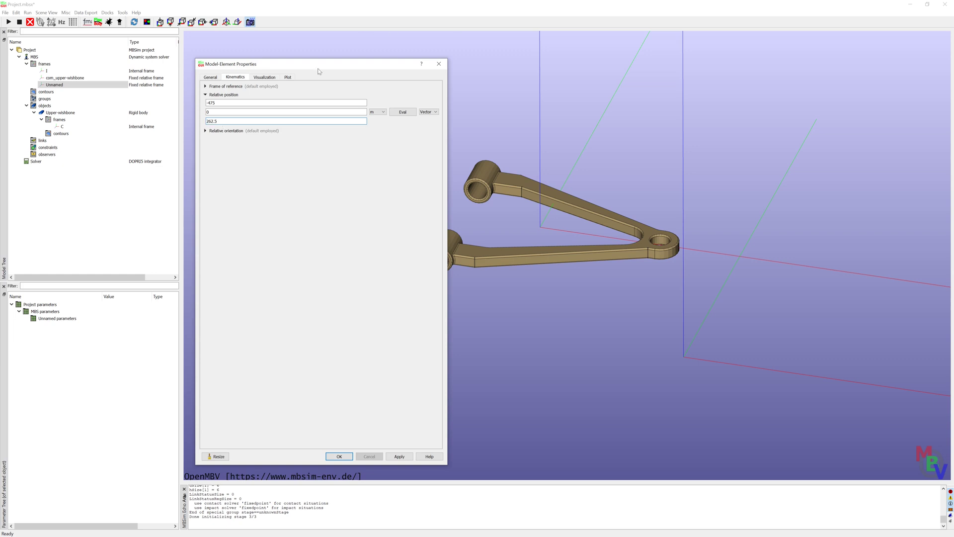
drag(319, 71, 277, 64)
click(298, 455)
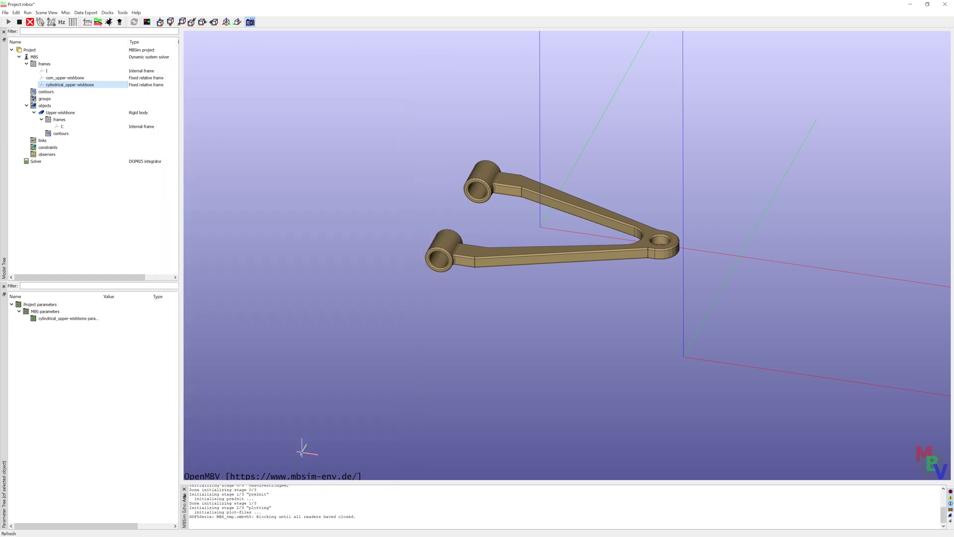
- Change the unit of the cylindrical_upper-wishbone frame's relative position to mm
double_click(149, 85)
click(194, 74)
click(335, 108)
click(335, 119)
click(297, 453)
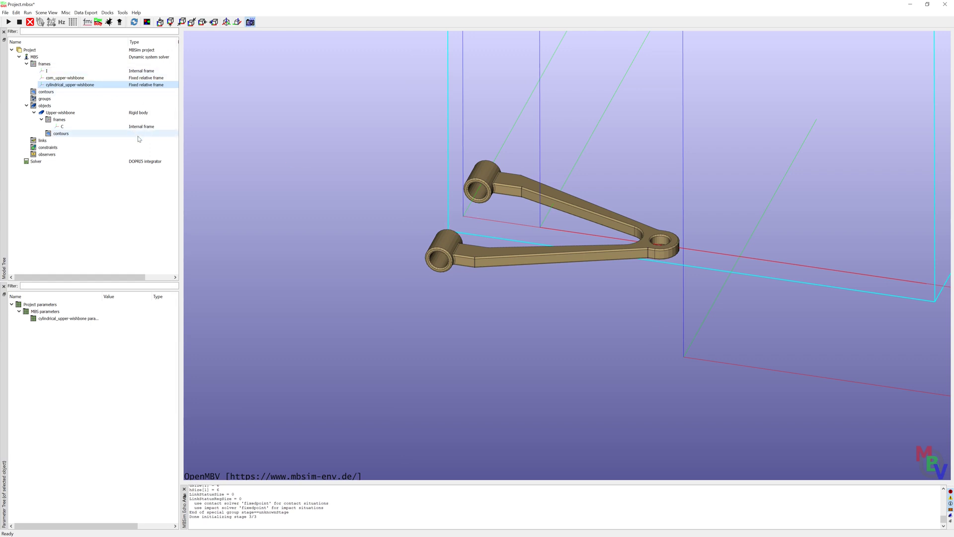
- Add a fixed relative frame named cylindrical-joint to the Upper-wishbone body's frames
click(63, 120)
right_click(65, 121)
click(100, 140)
drag(219, 64, 258, 81)
triple_click(219, 108)
text(cylindrical-Joint)
- Set the relative position of the cylindrical-joint frame to -166, 0, -0.5 mm
click(233, 92)
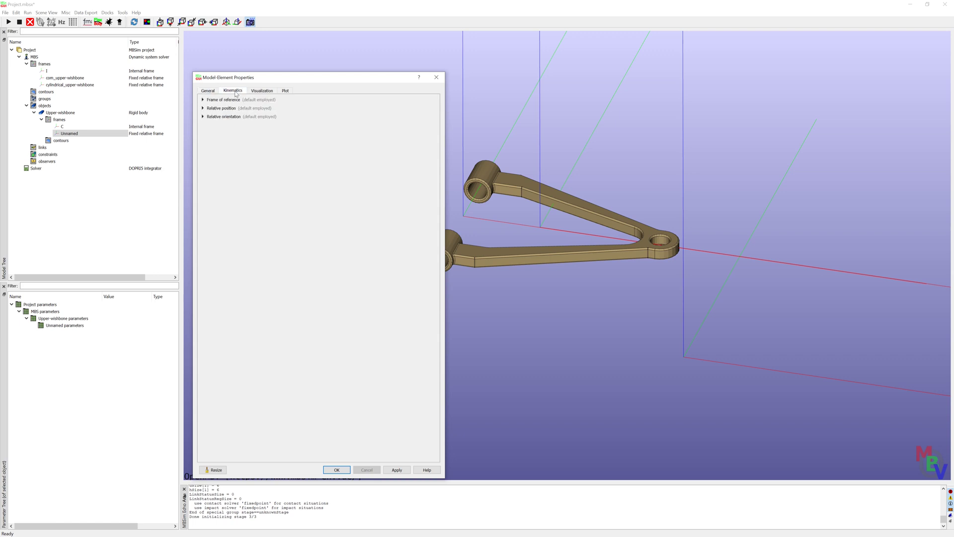
click(203, 108)
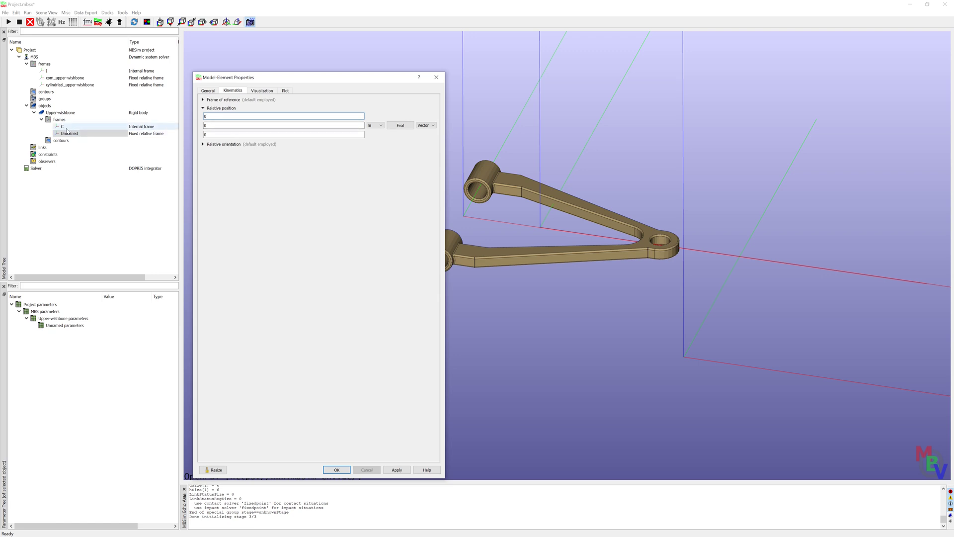
text(-166)
click(208, 134)
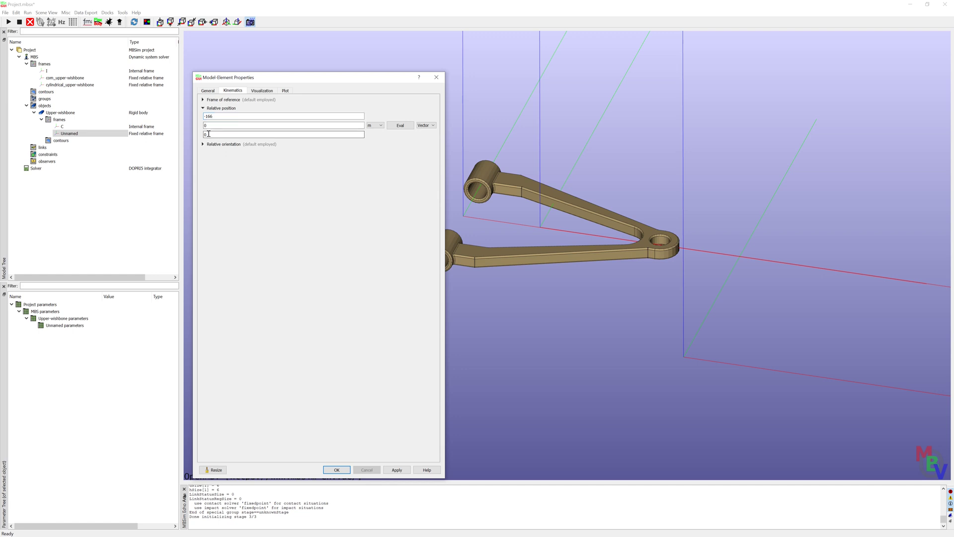
double_click(209, 135)
text(-0.5)
click(377, 125)
click(375, 134)
click(336, 469)
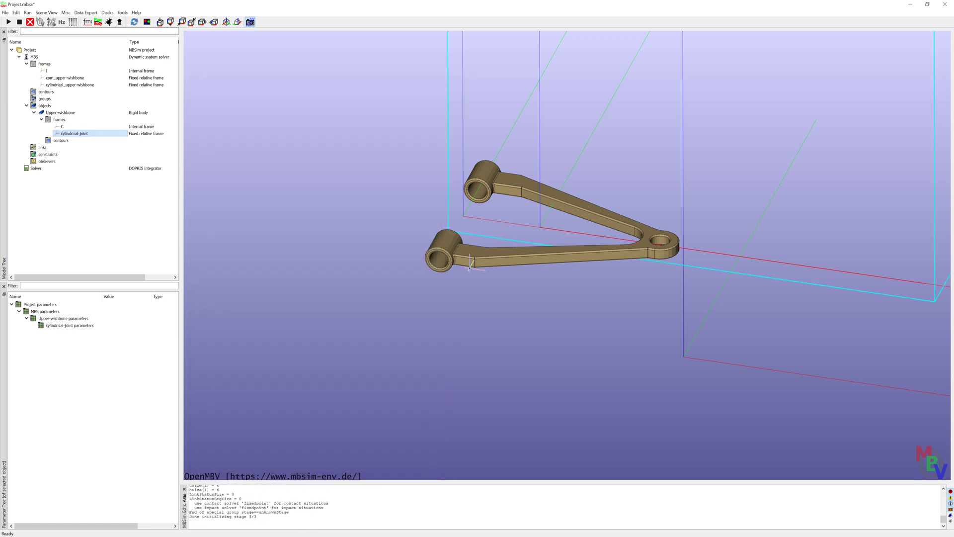
click(81, 134)
- Add a fixed relative frame named spherical-joint to the Upper-wishbone body's frames
right_click(65, 121)
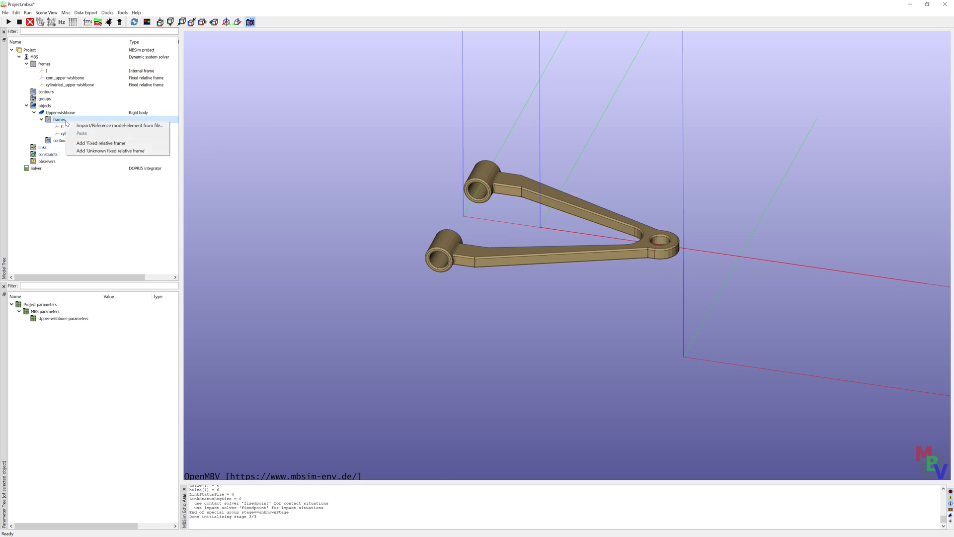
click(101, 143)
triple_click(247, 107)
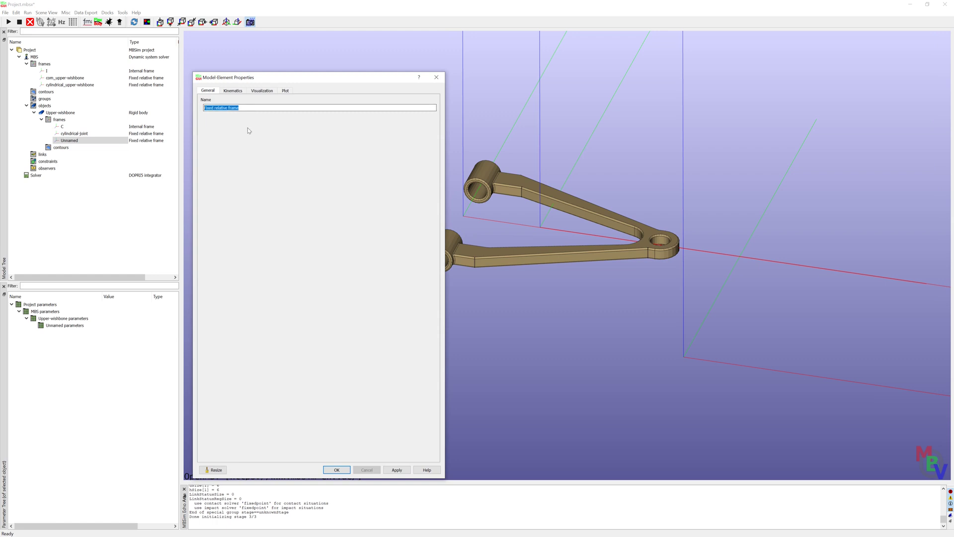
text(spherical-joint)
- Enter the spherical-joint frame's relative position in mm so it sits at the upper wishbone's single outer eye
click(232, 91)
click(214, 108)
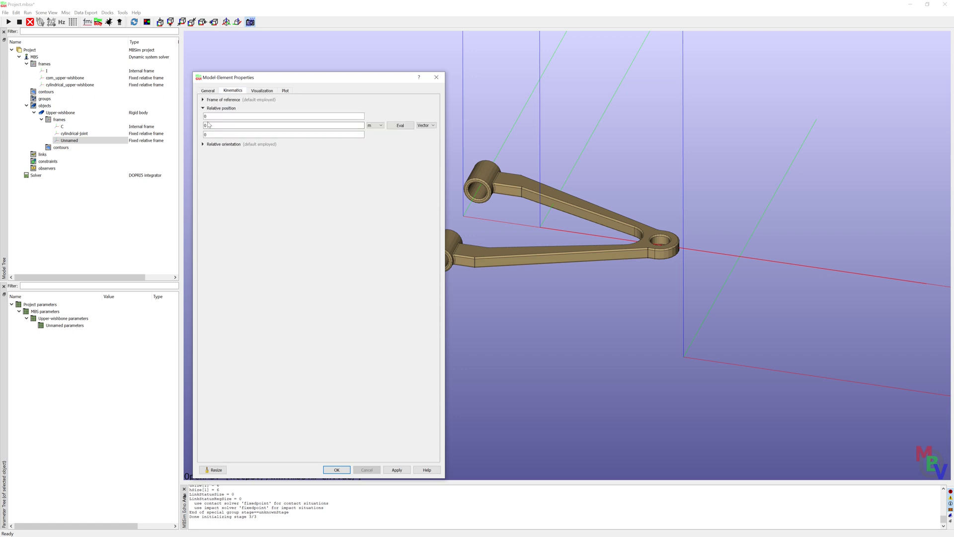
click(206, 115)
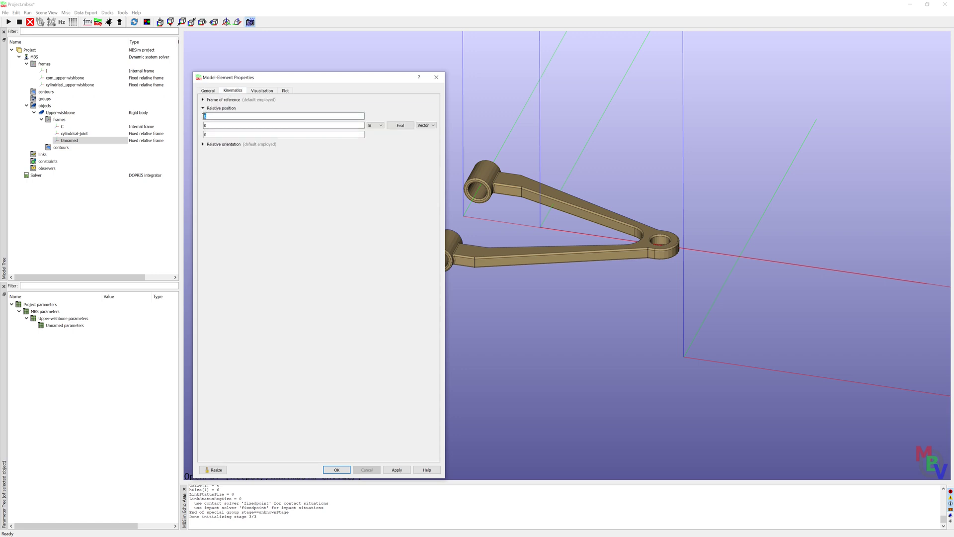
click(209, 125)
click(381, 125)
click(381, 128)
click(336, 469)
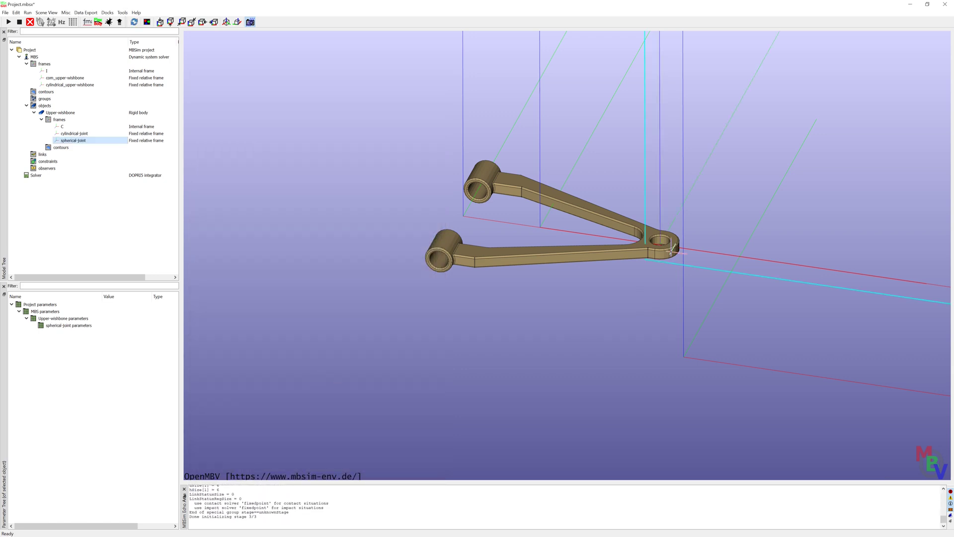
- Add a fixed relative frame named com_lower-wishbone to the MBS frames
scroll(660, 245, down, 5)
right_drag(634, 260, 572, 264)
scroll(571, 264, down, 2)
drag(571, 264, 569, 254)
click(914, 4)
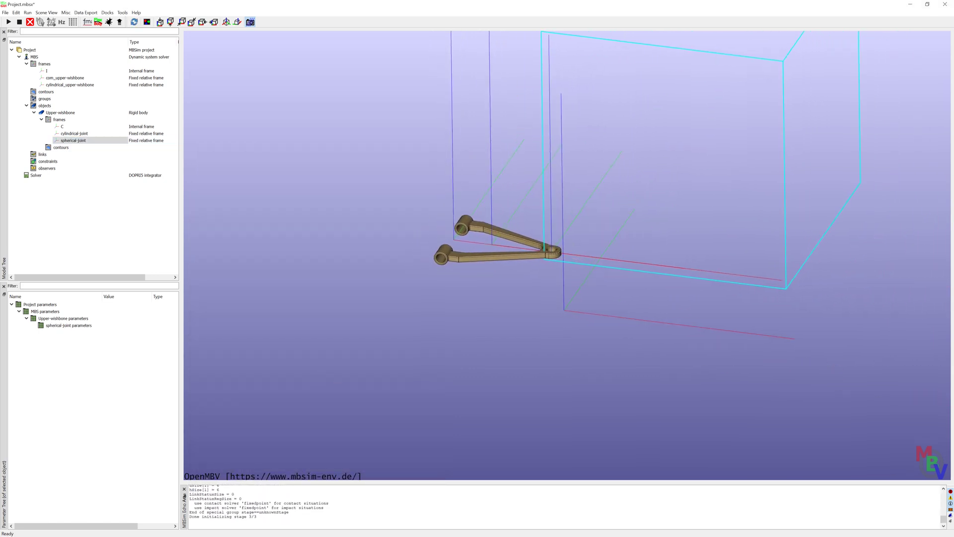
click(27, 106)
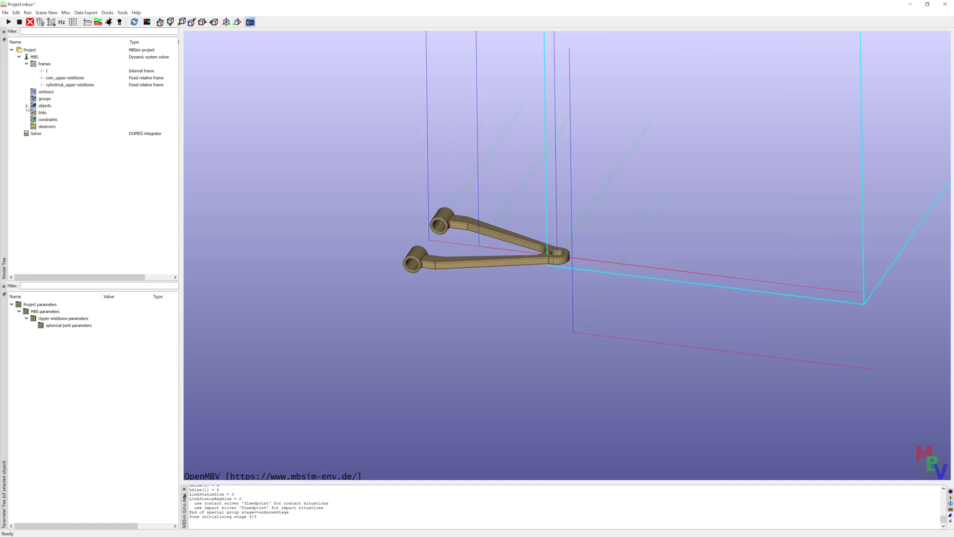
right_click(48, 66)
click(92, 85)
triple_click(250, 110)
text(com_lower)
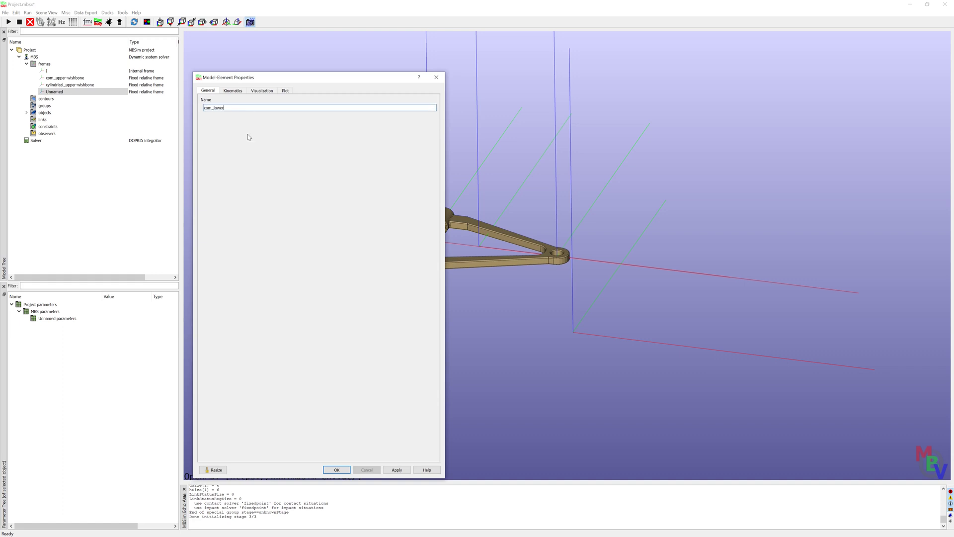
text(-wishbone)
- Set the relative position of the com_lower-wishbone frame to -241, -0.5, -12 mm
click(223, 93)
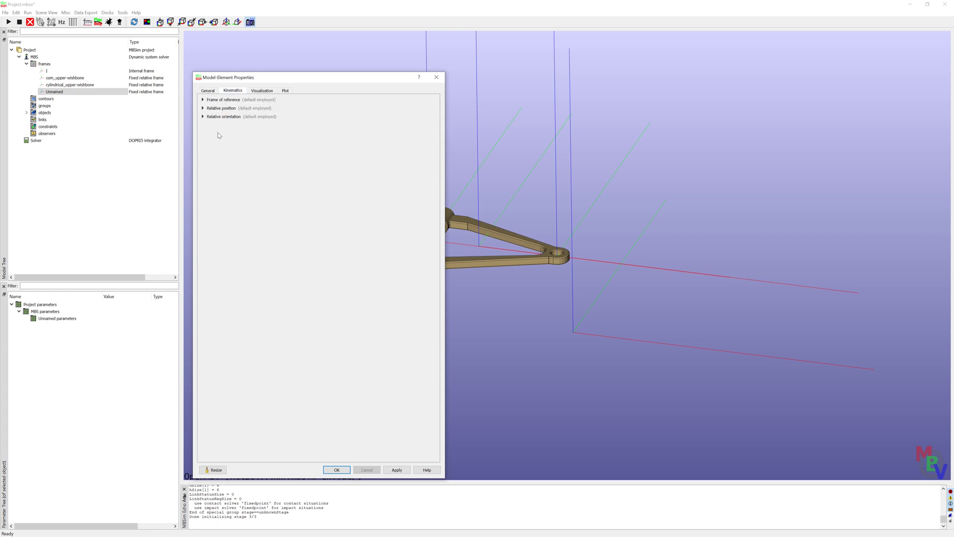
click(214, 108)
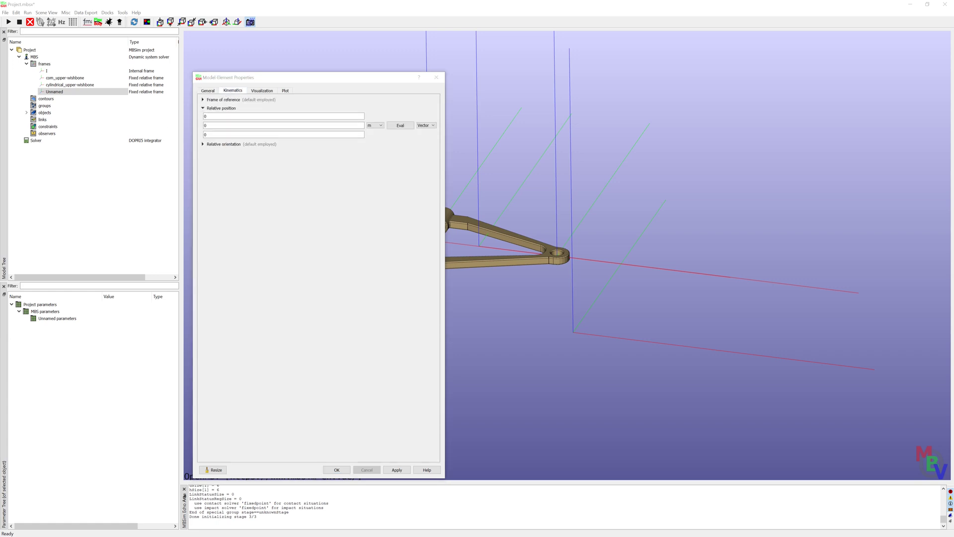
double_click(217, 116)
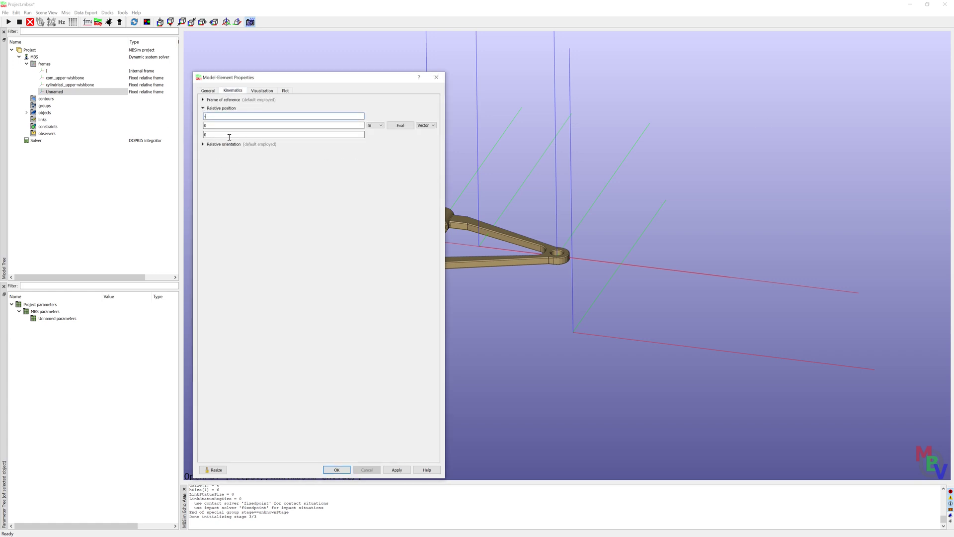
key(Tab)
text(-0)
double_click(208, 135)
text(-12)
click(375, 125)
click(377, 136)
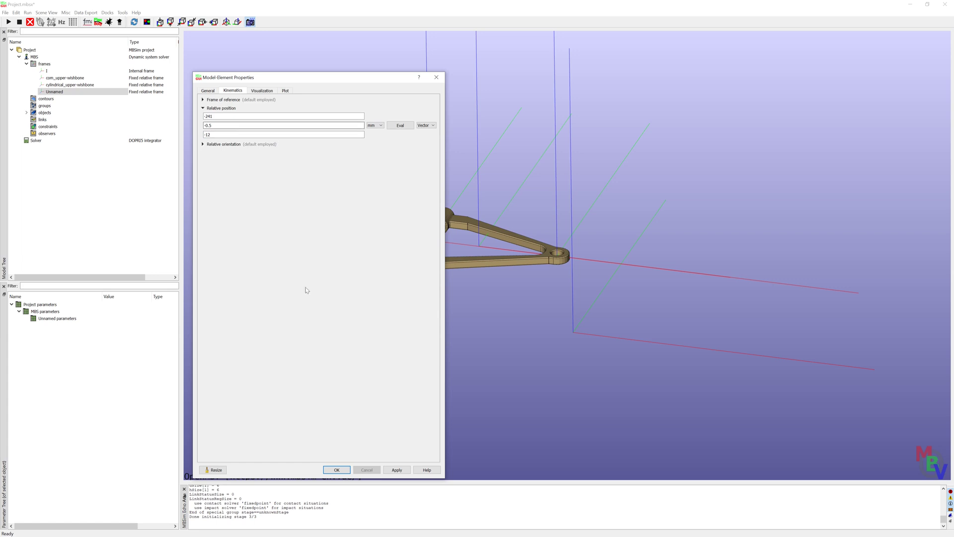
click(336, 469)
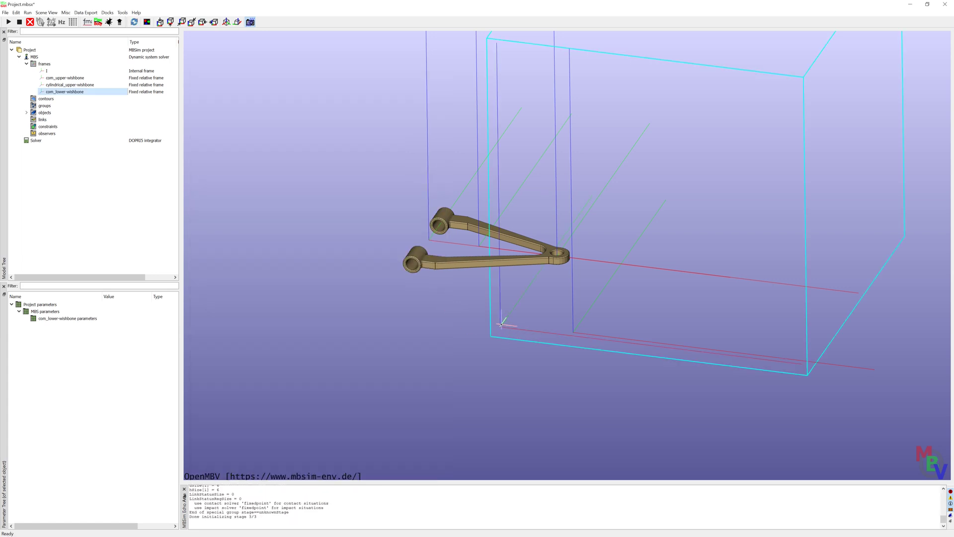
- Add a rigid body named Lower-wishbone to the MBS objects with a mass of 1.8 kg
click(27, 112)
right_click(44, 113)
mouse_move(101, 136)
click(185, 144)
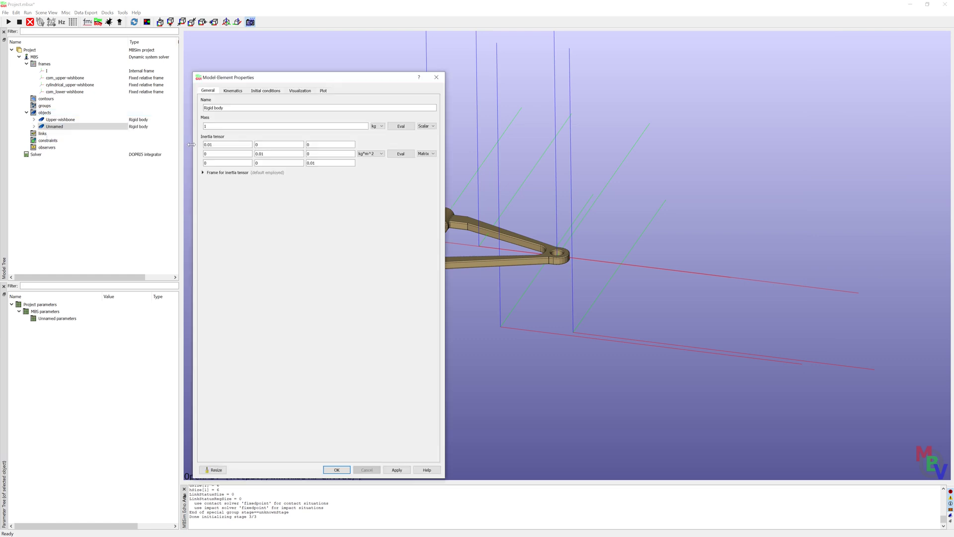
triple_click(229, 109)
key(BackSpace)
click(223, 127)
text(1.8)
- Change the unit of the Lower-wishbone inertia tensor and enter its three diagonal terms, with 1.17E+06 as the first
click(371, 154)
click(370, 168)
triple_click(216, 144)
text(1.17E+06)
triple_click(268, 154)
text(2.32)
drag(317, 163, 293, 163)
text(3.46)
- Give Lower-wishbone state dependent translation along axes x, y and z and state dependent rotation about axes x, y and z
click(232, 91)
click(203, 117)
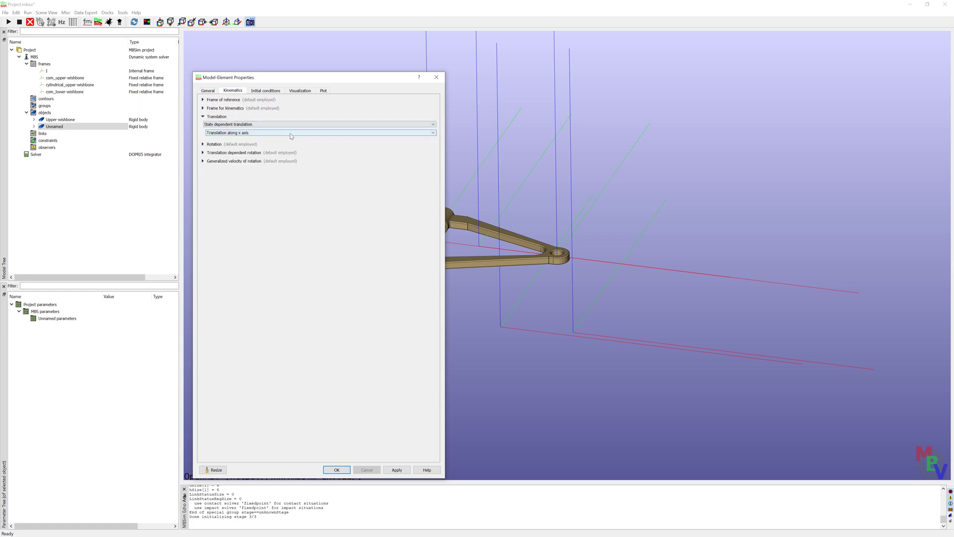
click(291, 132)
click(269, 180)
click(242, 145)
click(291, 160)
click(274, 187)
- Visualize Lower-wishbone as an Open inventor body from Lower_wishbone.wrl with scale factor 0.001
click(301, 90)
click(318, 107)
click(228, 146)
click(397, 197)
double_click(283, 136)
click(288, 144)
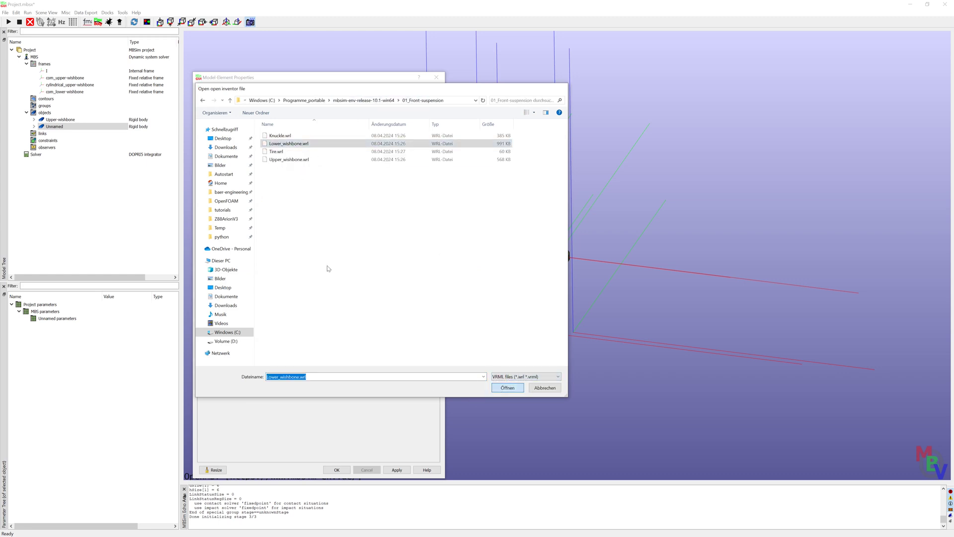
click(506, 387)
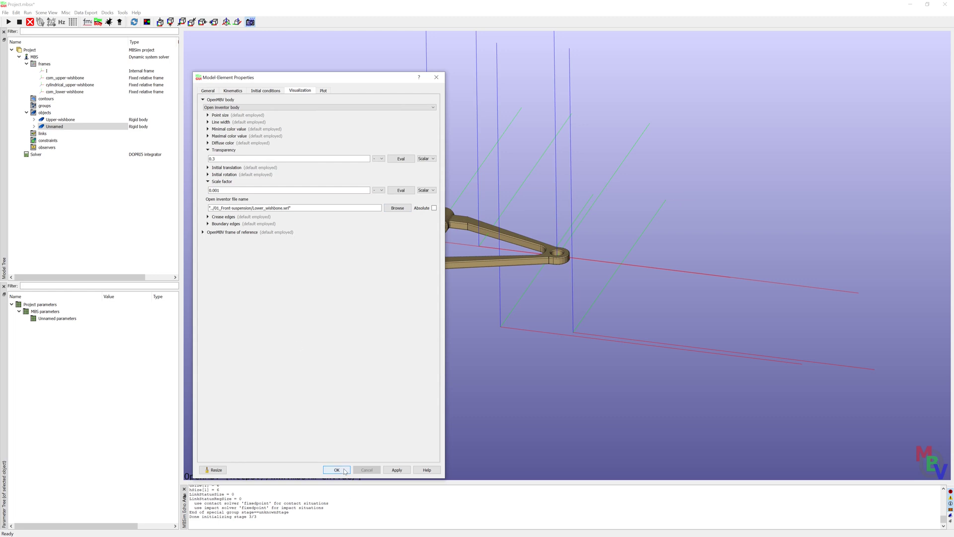
click(397, 469)
- Set com_lower-wishbone as the frame of reference of the Lower-wishbone body
drag(355, 78, 295, 72)
click(552, 296)
scroll(553, 296, down, 1)
drag(553, 296, 592, 303)
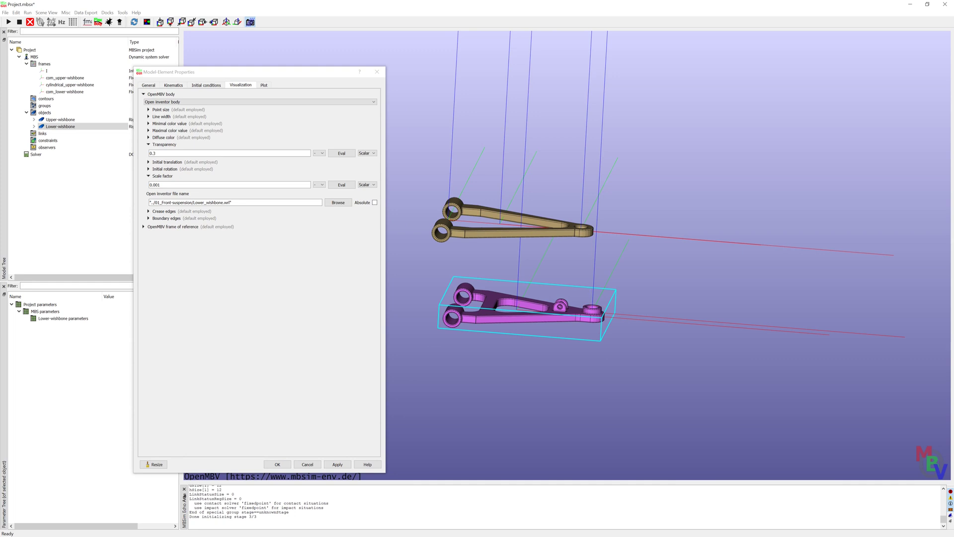
click(173, 85)
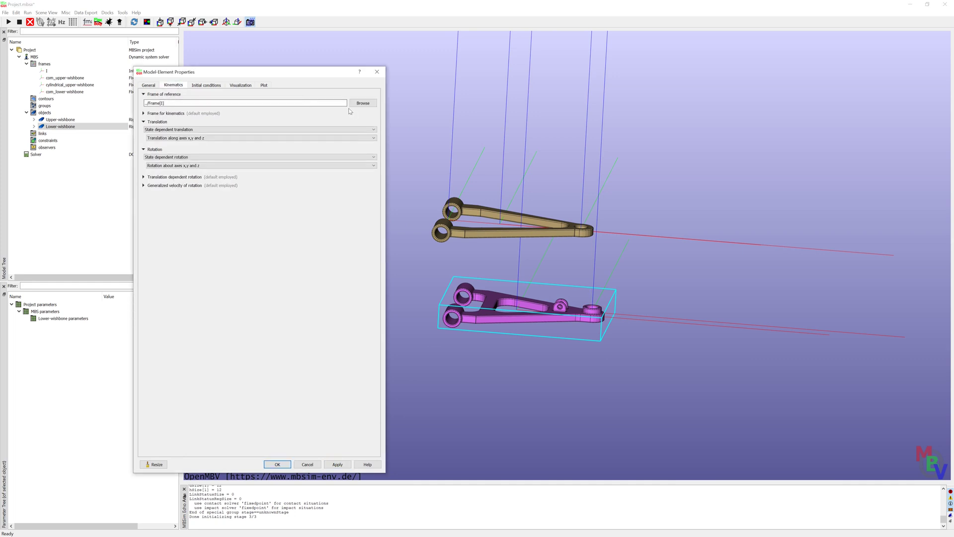
click(361, 104)
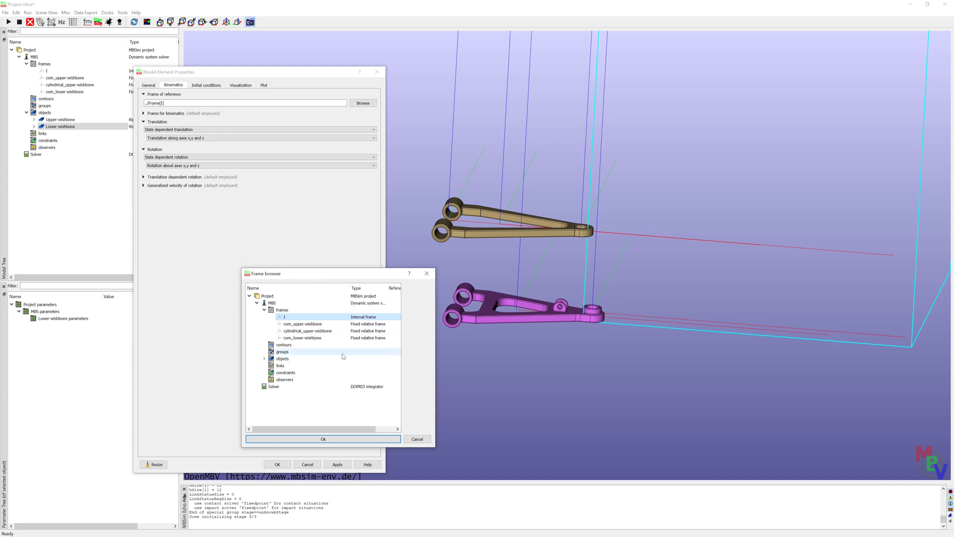
click(318, 337)
click(323, 438)
click(338, 464)
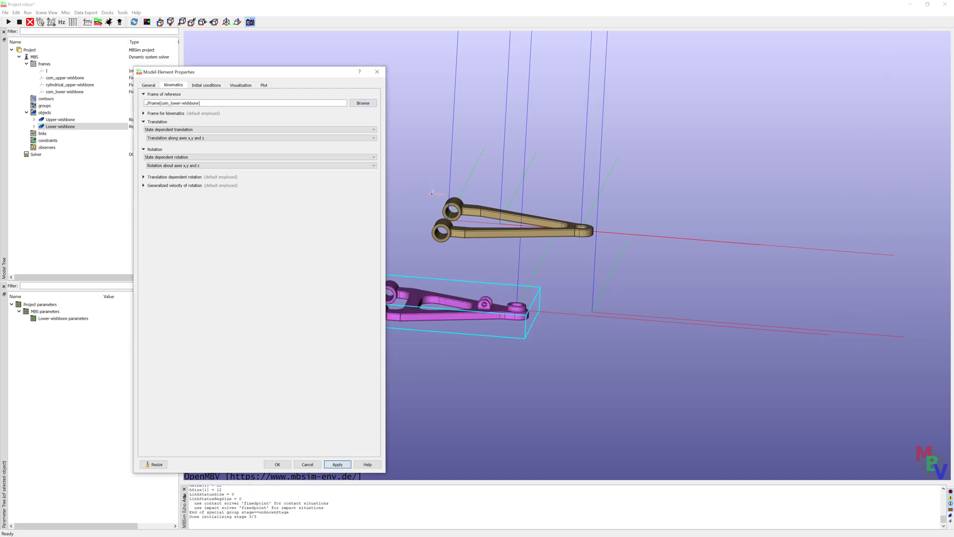
- Set the Lower-wishbone visualization's initial translation in mm, with 241 along x and 12 along z
click(240, 85)
click(162, 170)
key(BackSpace)
text(241)
click(164, 179)
double_click(152, 188)
text(12)
click(335, 467)
click(319, 179)
click(316, 190)
click(337, 464)
click(277, 464)
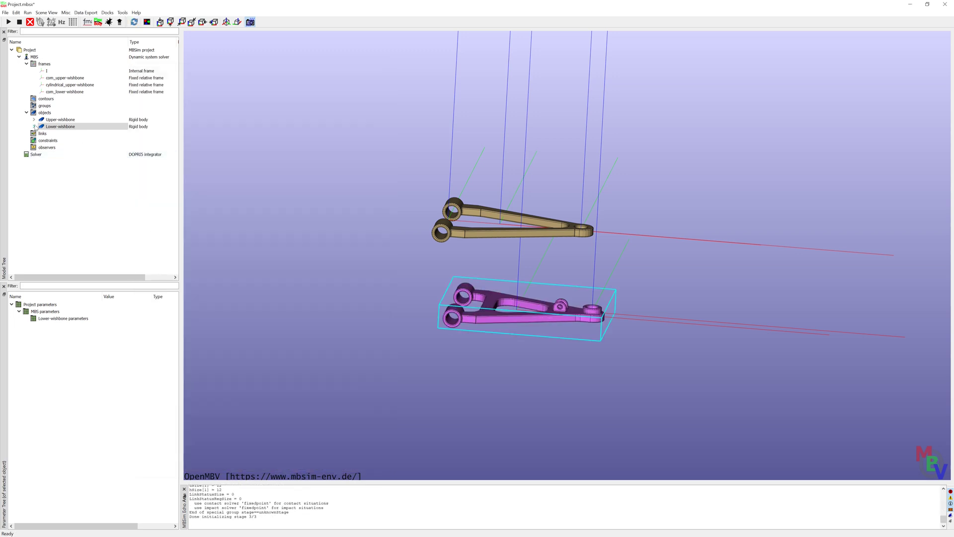
- Check the lower wishbone's placement relative to its internal frame C and the com_lower-wishbone frame
click(34, 127)
click(41, 134)
click(63, 140)
click(71, 92)
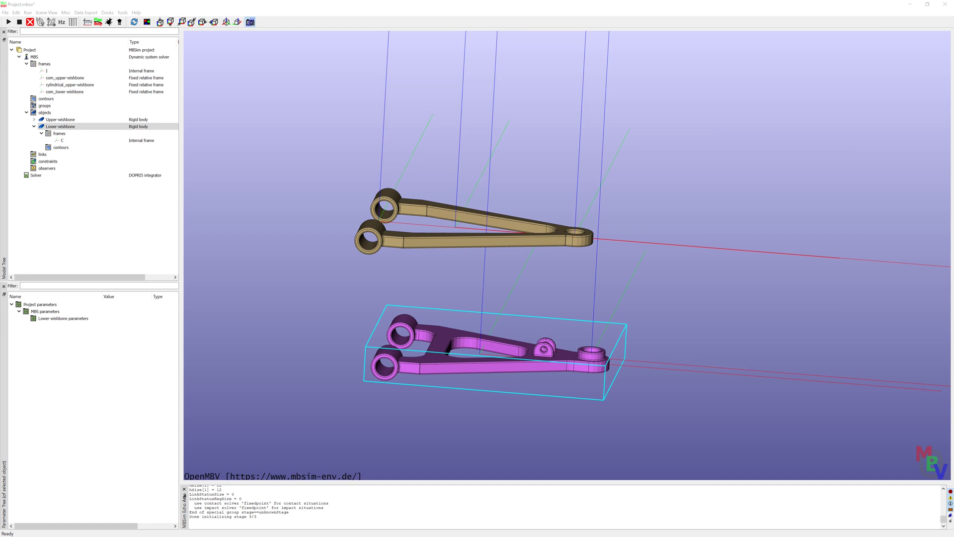
click(624, 216)
scroll(633, 209, down, 2)
drag(634, 208, 650, 223)
right_drag(652, 225, 673, 177)
scroll(672, 177, down, 2)
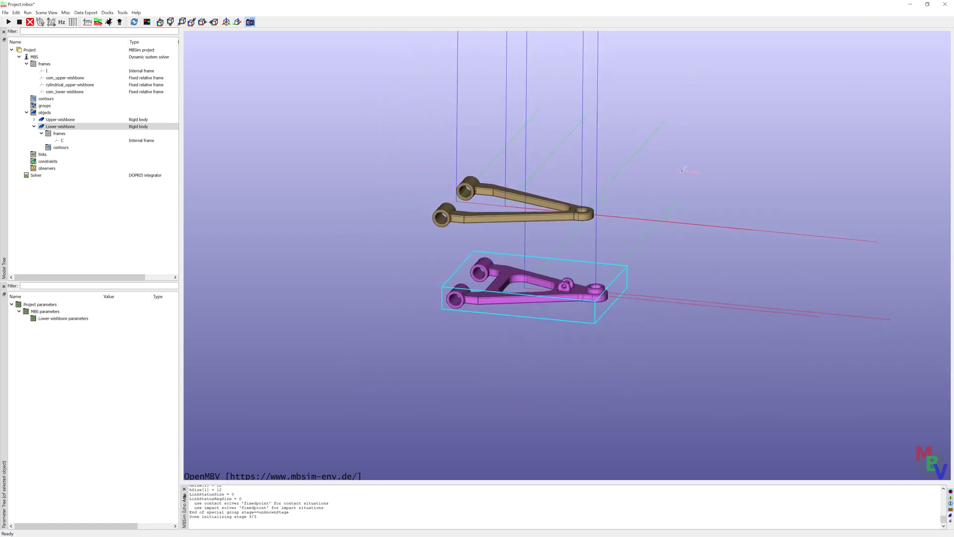
drag(673, 172, 651, 187)
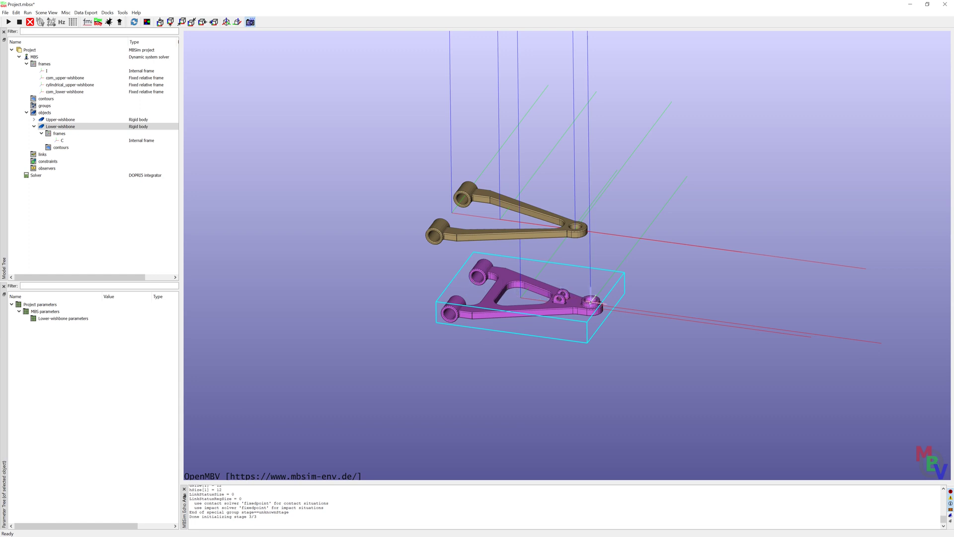
key(alt+Tab)
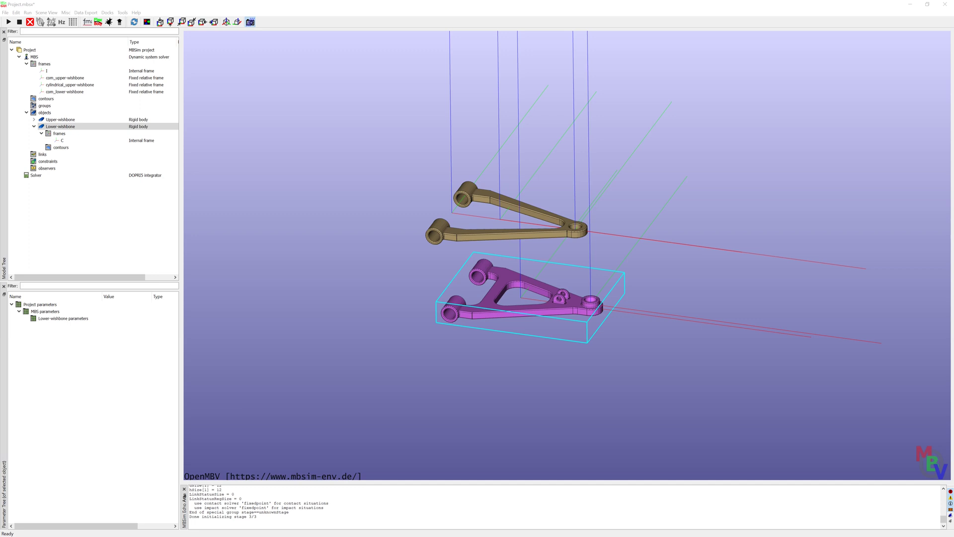
- Add a fixed relative frame named cylindrical_lower-wishbone to the MBS frames
right_click(48, 65)
click(92, 87)
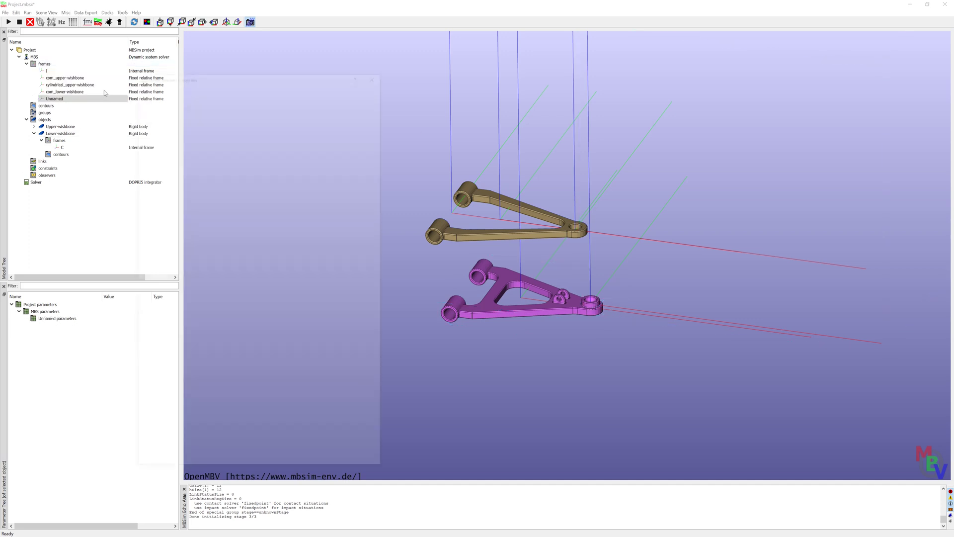
click(184, 102)
key(ctrl+a)
text(cylindrical)
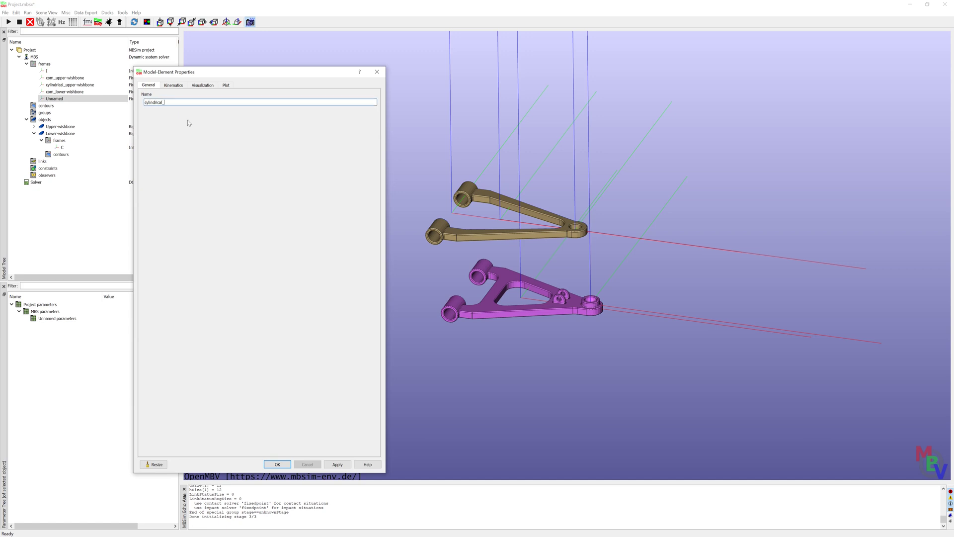
text(_lower-wishbone)
- Set the relative position of cylindrical_lower-wishbone in mm, with -425 along x and -12.5 along z
click(173, 85)
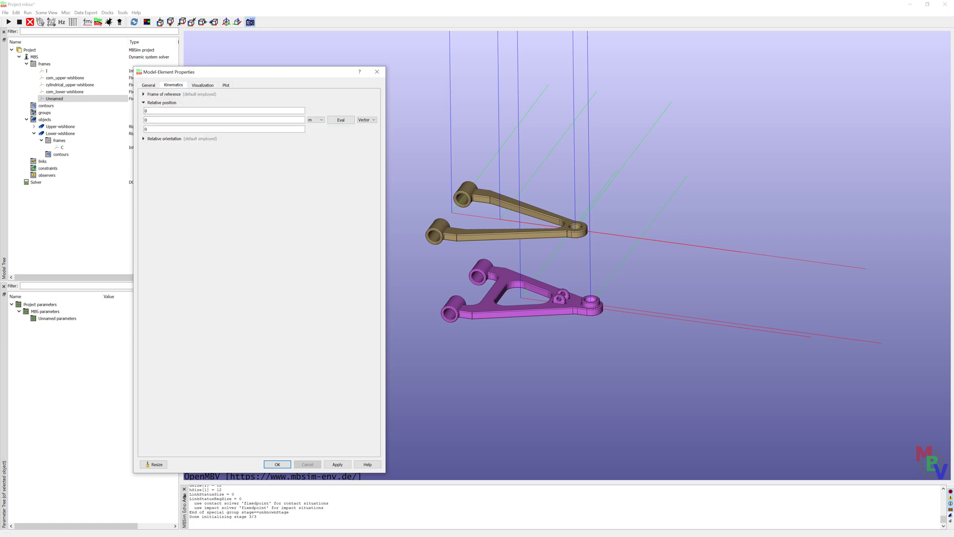
click(316, 120)
click(315, 131)
key(Tab)
key(Tab)
click(290, 466)
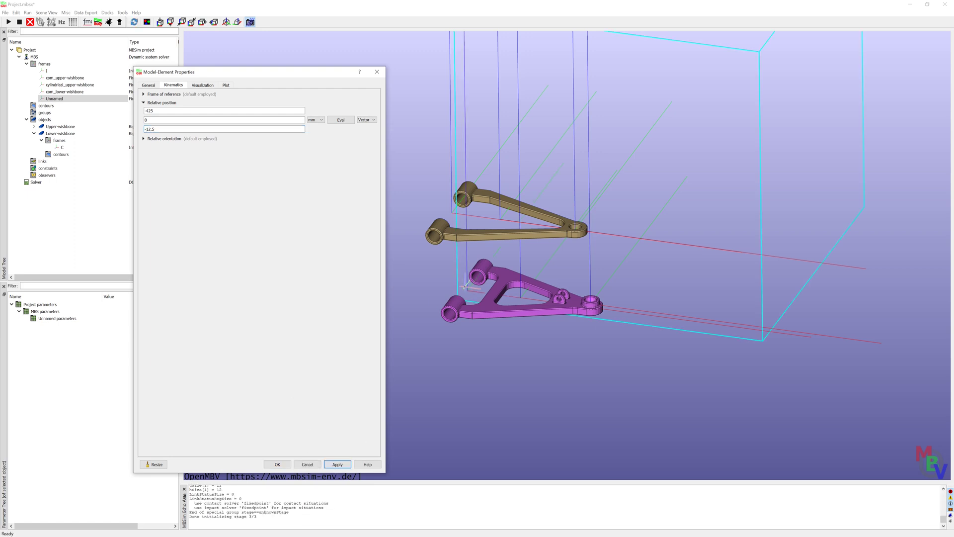
- Add a fixed relative frame named cylindrical-joint to the Lower-wishbone body
click(64, 139)
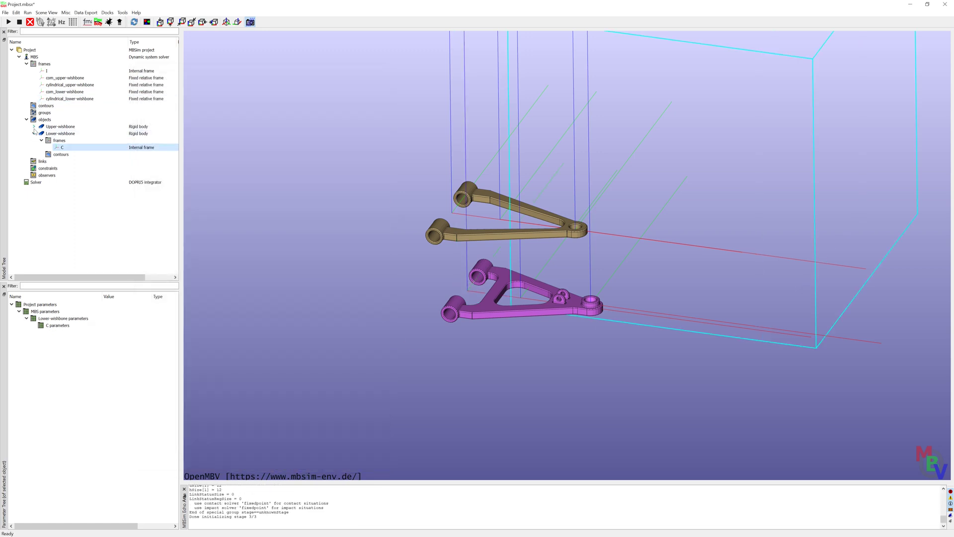
right_click(64, 174)
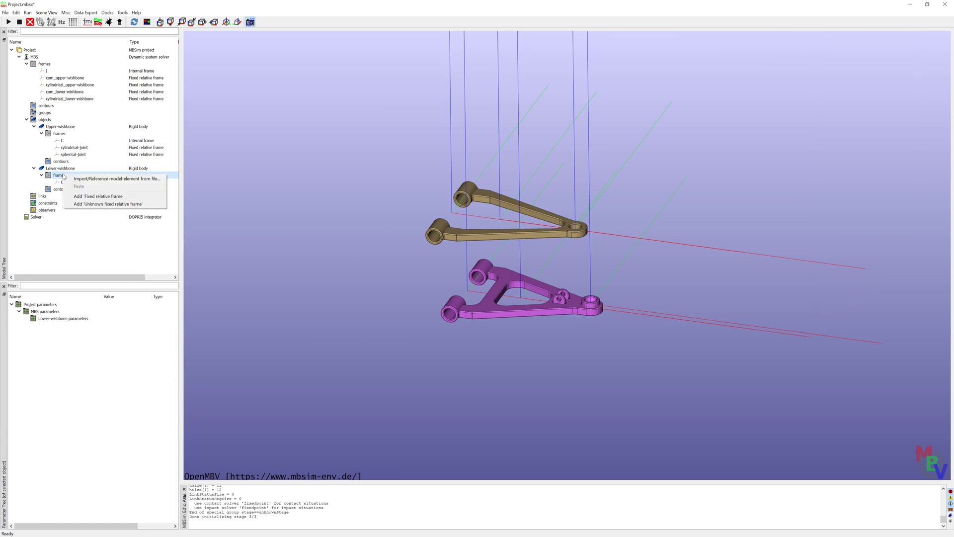
click(120, 196)
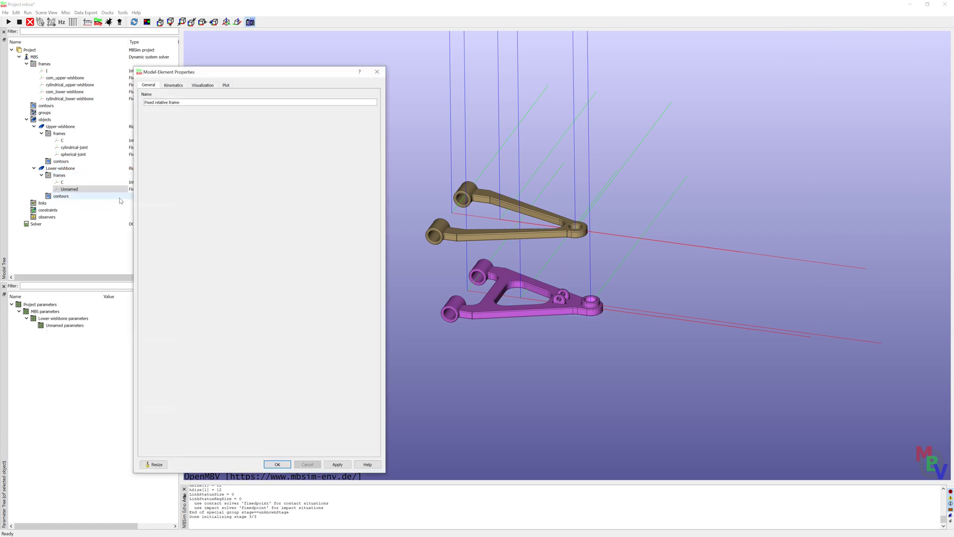
text(cylindrical-joint)
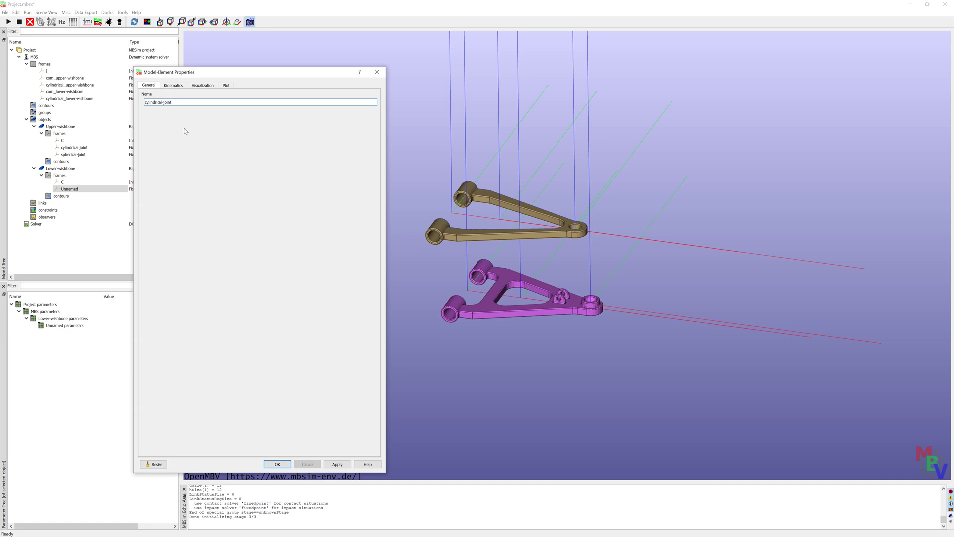
- Set the Lower-wishbone cylindrical-joint frame's relative position to -184, 0, -0.5 mm and compare its location with cylindrical_lower-wishbone
click(173, 85)
click(144, 103)
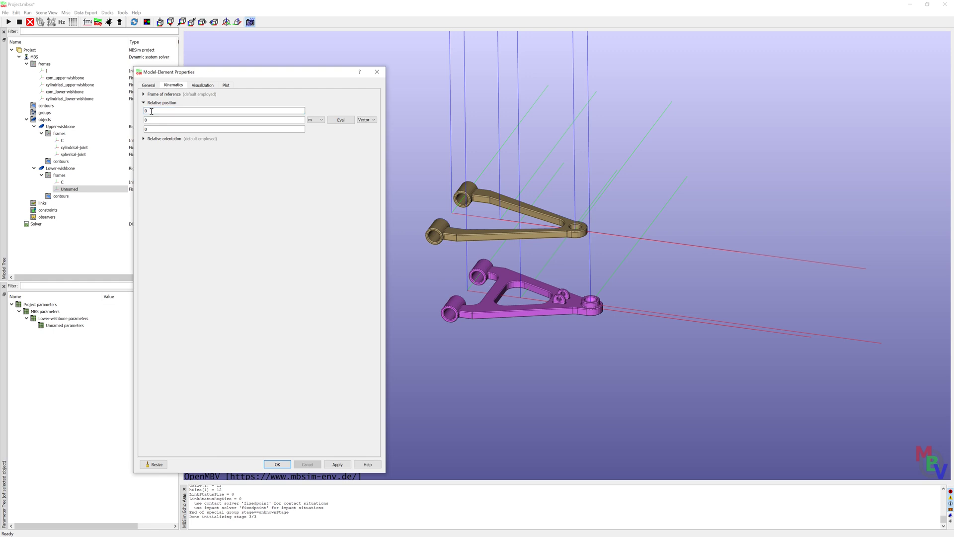
text(-184)
drag(146, 110, 139, 138)
click(324, 119)
click(315, 127)
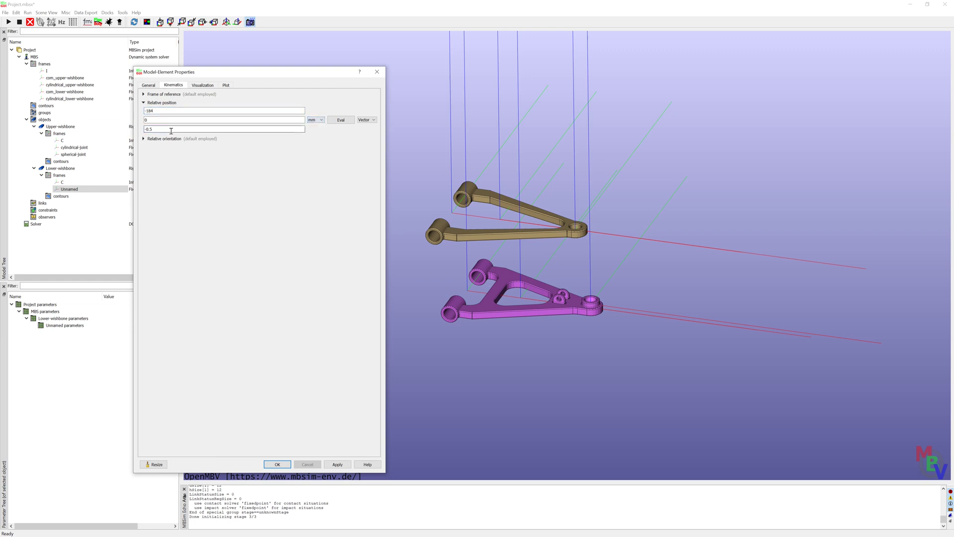
click(337, 465)
click(281, 463)
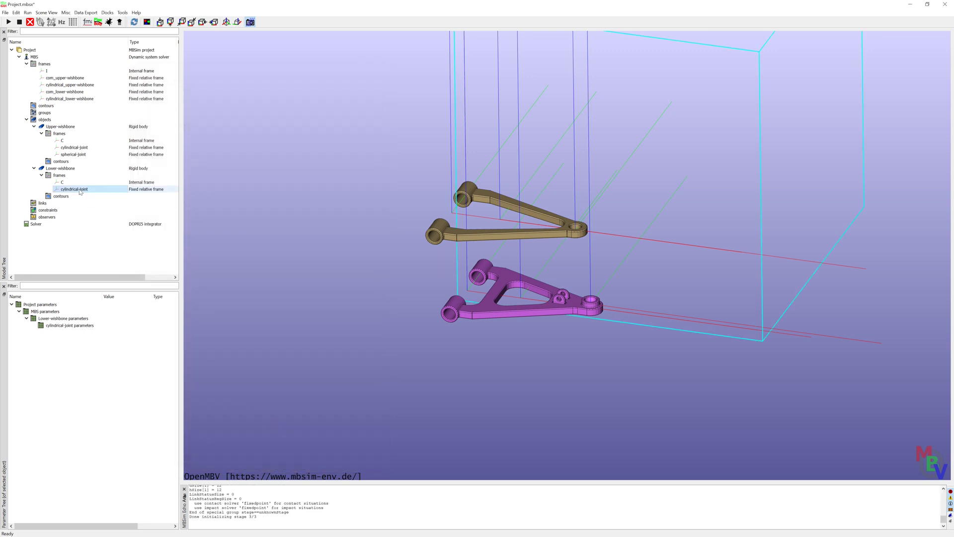
click(79, 98)
click(84, 191)
- Add a fixed relative frame named spherical-joint to the Lower-wishbone body
right_click(60, 175)
click(97, 197)
click(185, 102)
key(ctrl+a)
text(spherical-joint)
- Set the relative position of the Lower-wishbone spherical-joint frame at the single outer joint eye of the wishbone
click(174, 85)
click(150, 102)
double_click(145, 110)
key(Tab)
click(277, 464)
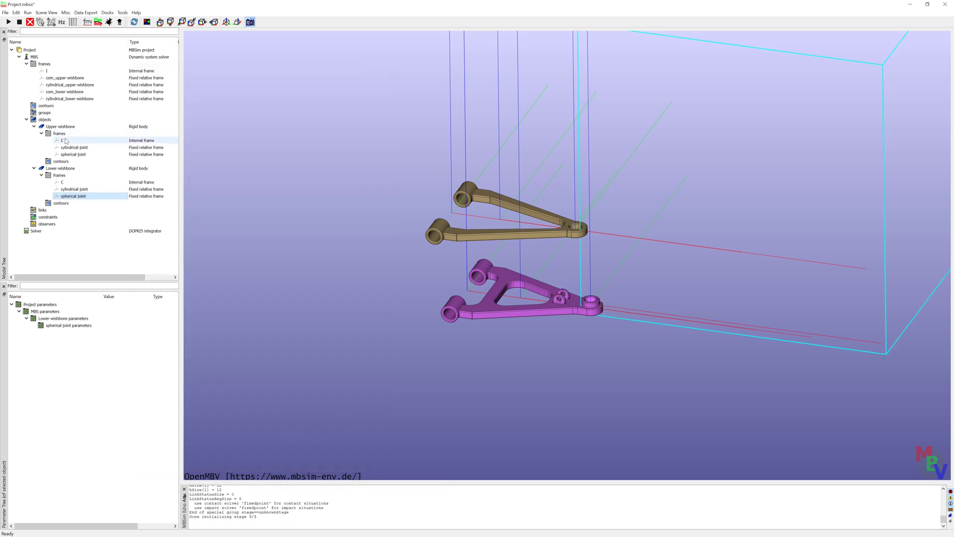
- Add a fixed relative frame named for_damper to the Lower-wishbone body
right_click(63, 176)
click(112, 199)
drag(180, 102, 127, 102)
text(spring-damper)
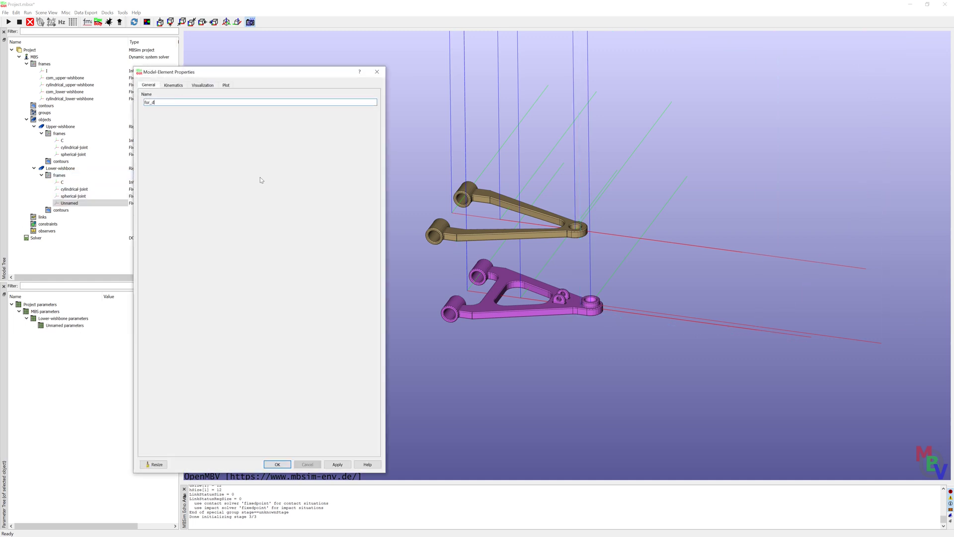
- Set the for_damper frame's relative position at the lower wishbone's damper bracket, with 141 along x
click(174, 85)
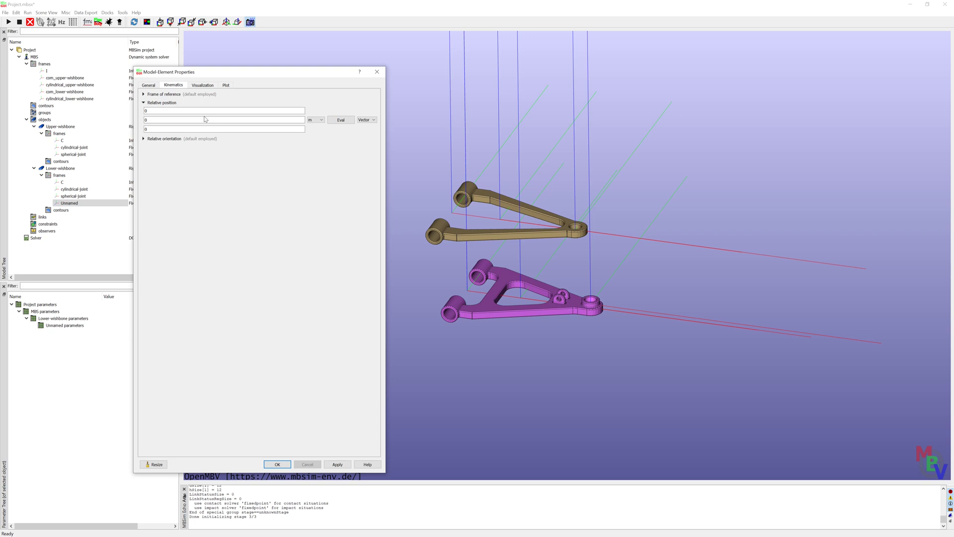
drag(201, 111, 144, 122)
text(141)
click(277, 464)
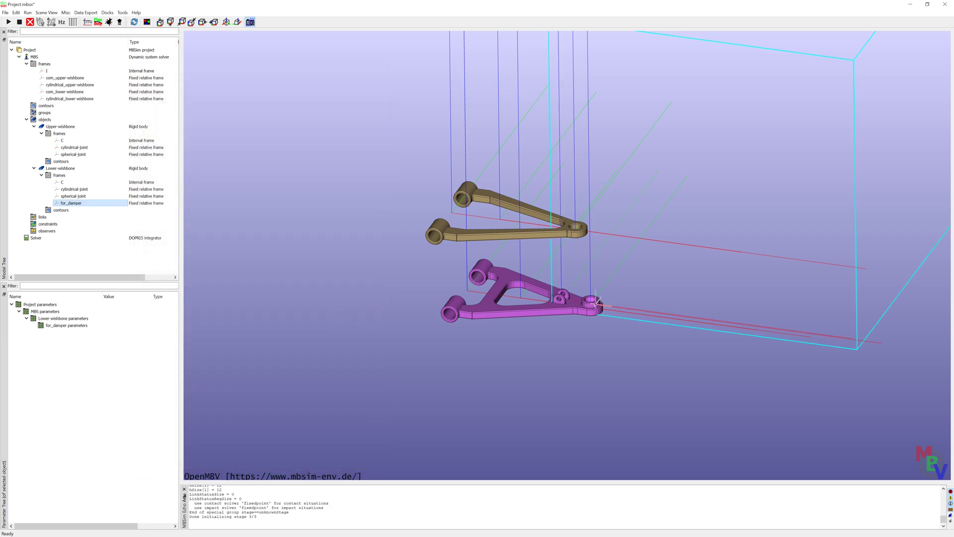
- Set the visualization size of the for_damper frame to 0.1 m
scroll(425, 307, up, 2)
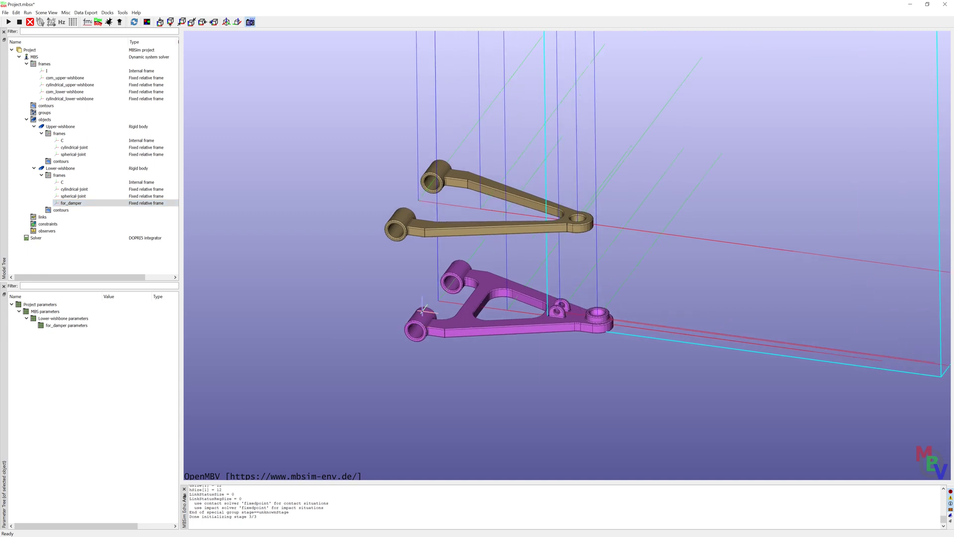
click(69, 99)
click(71, 203)
double_click(74, 202)
click(203, 85)
click(146, 129)
click(145, 129)
click(146, 128)
drag(153, 139, 138, 137)
text(0.1)
click(338, 464)
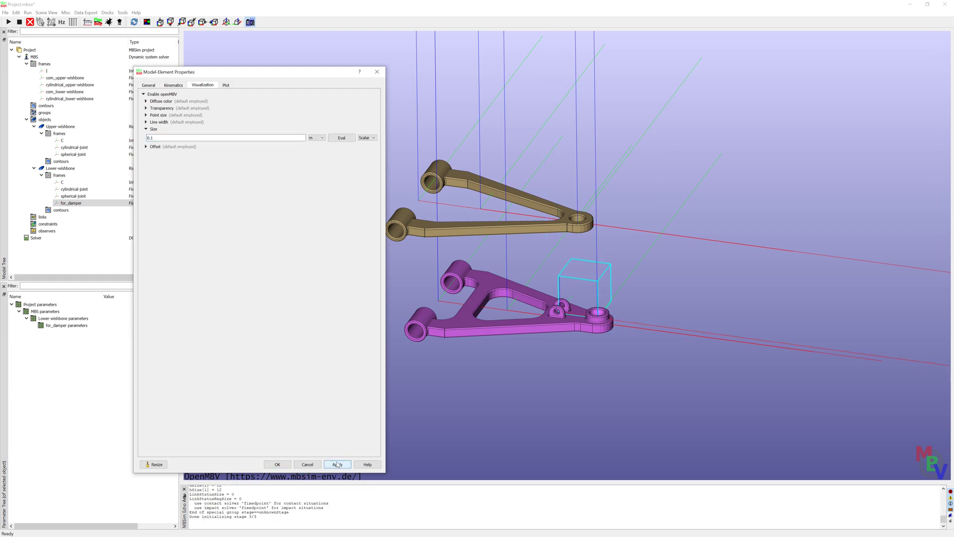
click(308, 465)
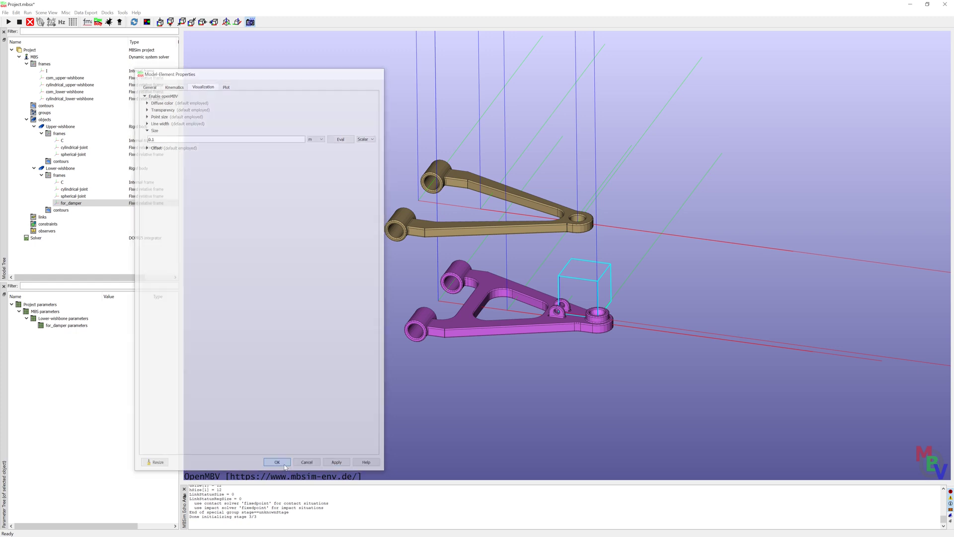
- Save the project as Front_suspension_01
click(6, 13)
click(39, 53)
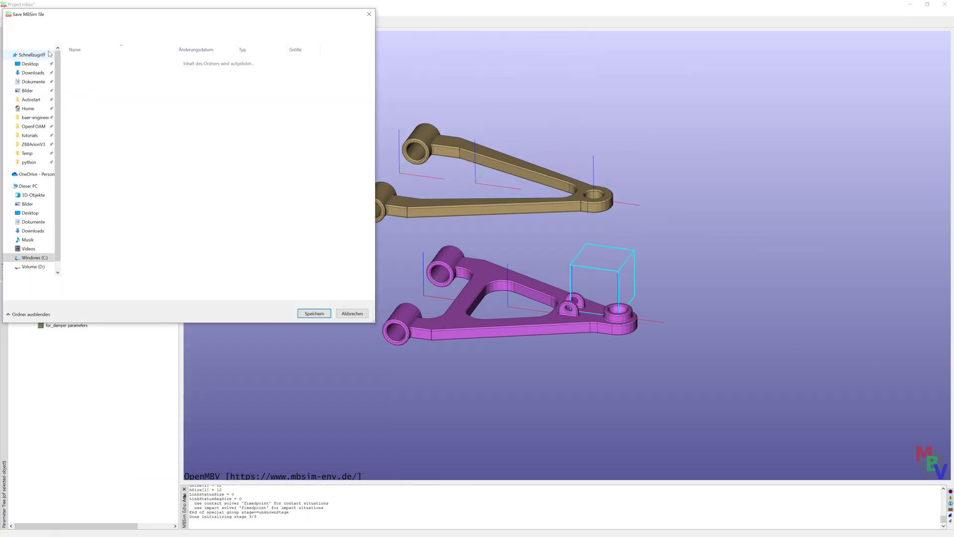
text(Front_suspension_01.mbsx)
key(Return)
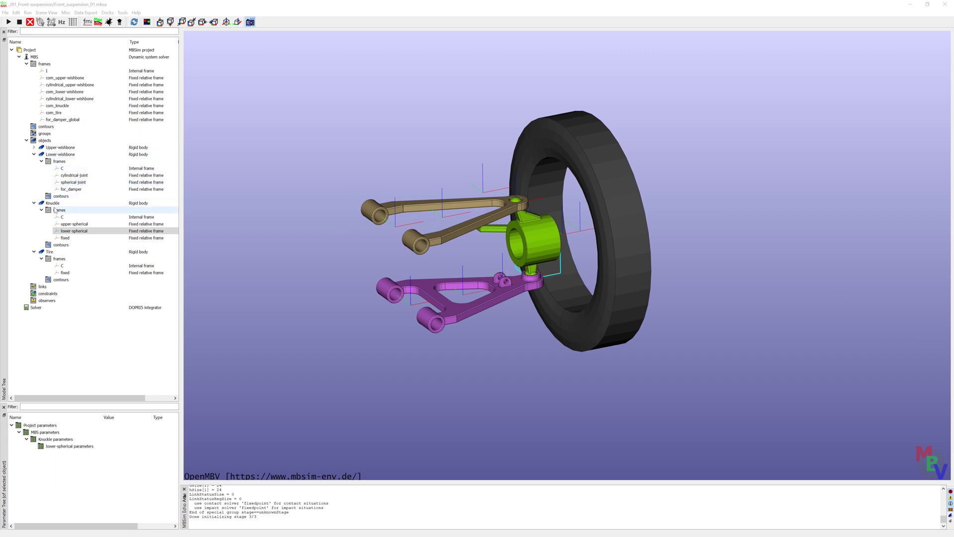
- Examine the Knuckle's upper-spherical, lower-spherical and fixed frames, and the Tire body with its fixed frame
click(79, 224)
click(83, 232)
click(66, 238)
click(54, 252)
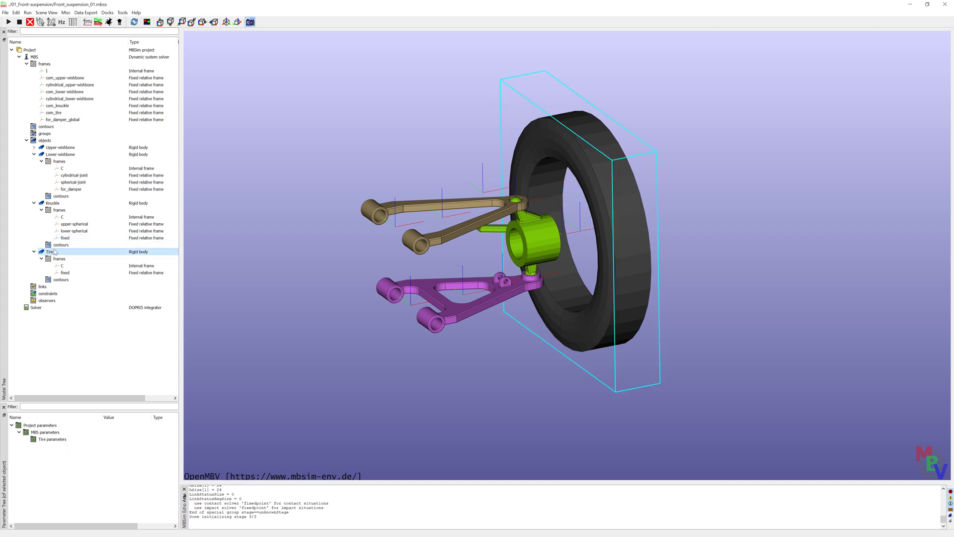
click(69, 273)
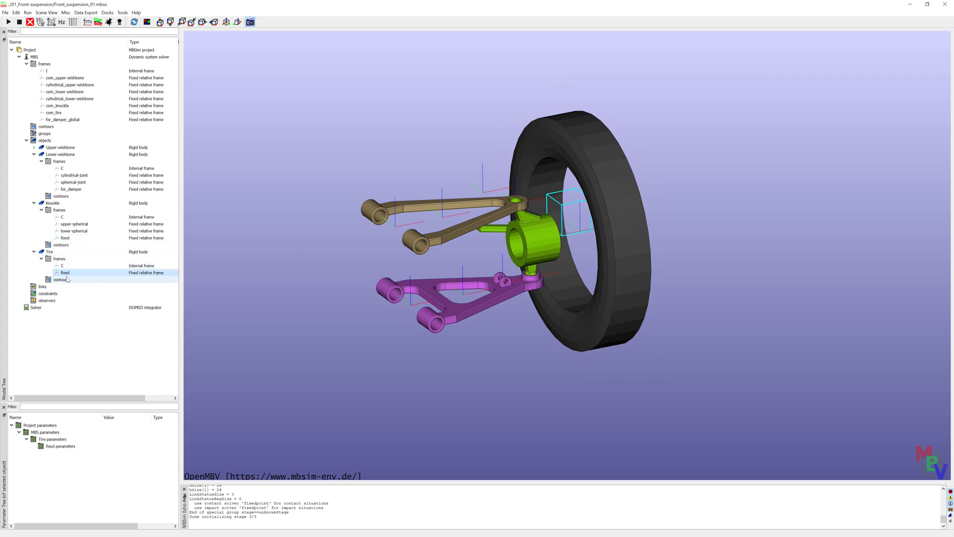
- Add a fixed relative frame named frame_road to the MBS frames
right_click(43, 63)
click(103, 88)
mouse_move(244, 269)
mouse_down()
mouse_move(281, 189)
mouse_move(300, 100)
mouse_move(299, 157)
mouse_move(311, 34)
mouse_up()
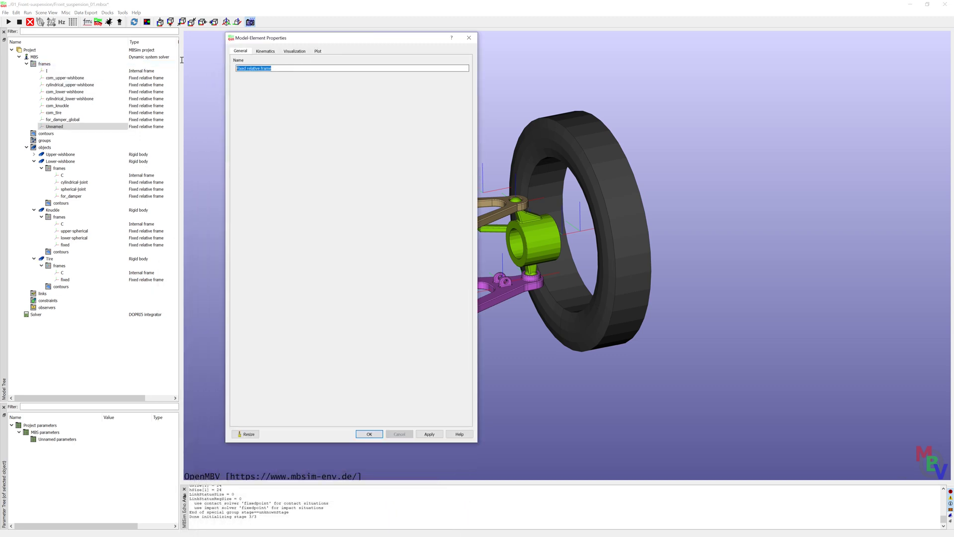
text(frame_road)
- Set the relative position of frame_road at the bottom of the tire, with -255 mm along z
click(266, 51)
click(236, 68)
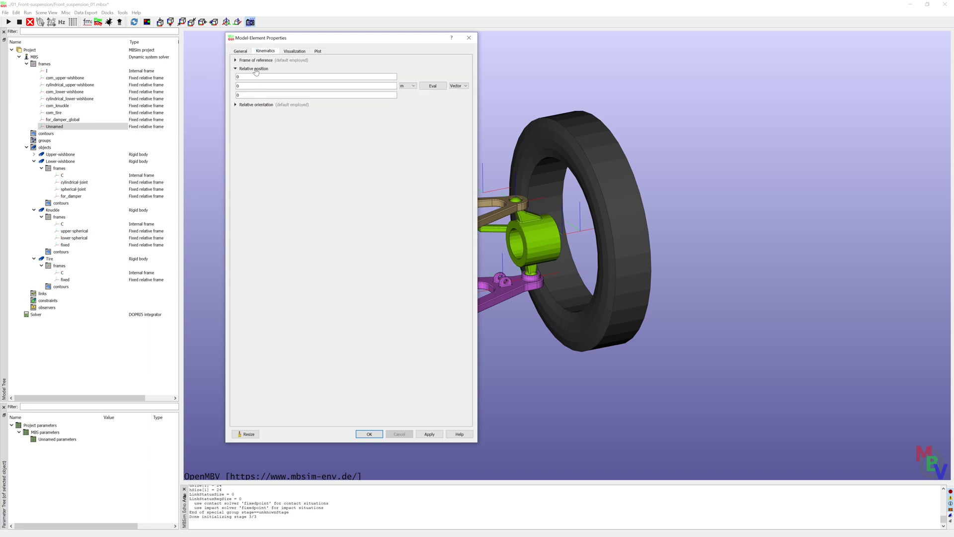
key(Tab)
text(-255)
click(407, 86)
click(407, 115)
click(376, 436)
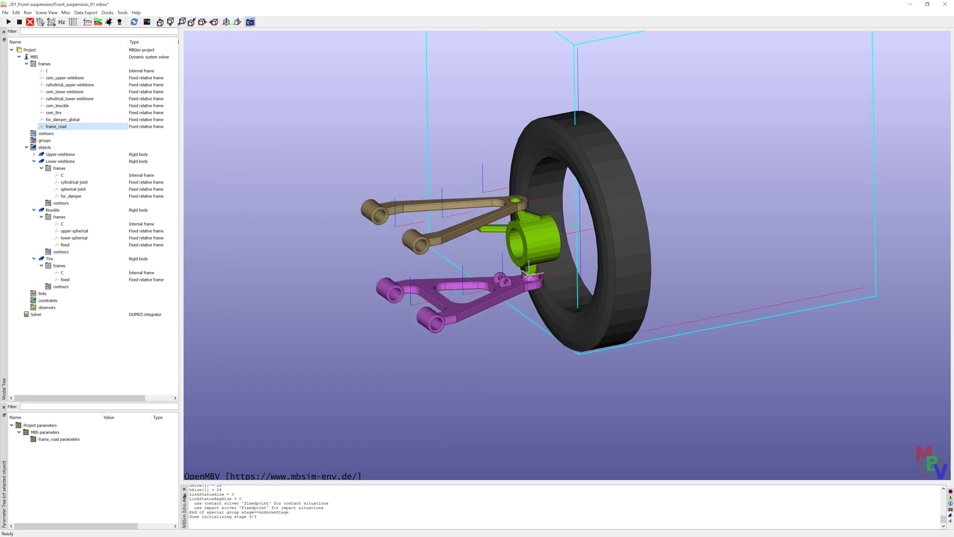
- Set the visualization size of frame_road to 0.1 m
drag(581, 323, 548, 248)
double_click(160, 126)
click(291, 51)
click(238, 97)
text(0.1)
click(366, 434)
- Add a rigid body named road to the MBS objects
scroll(490, 218, down, 3)
drag(490, 217, 566, 313)
right_click(45, 148)
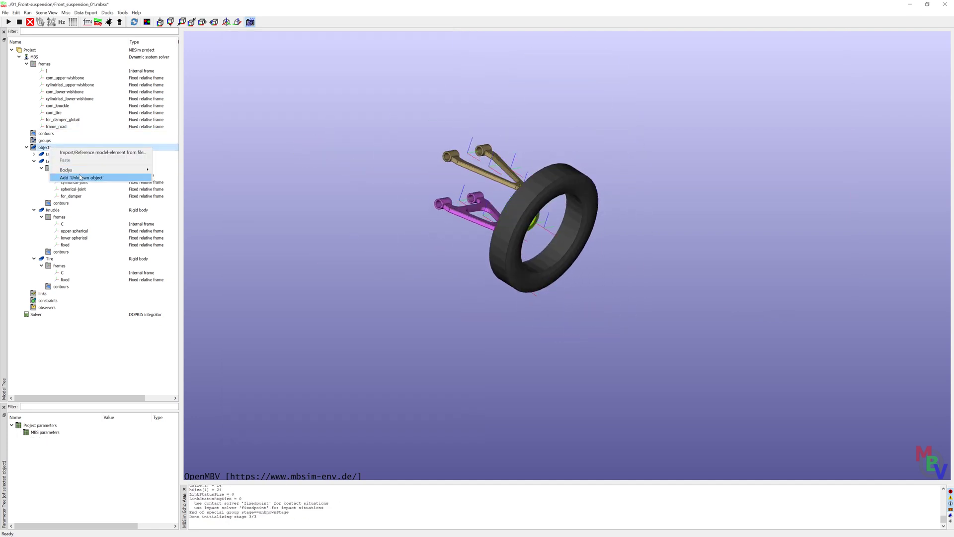
click(193, 180)
double_click(243, 68)
text(road)
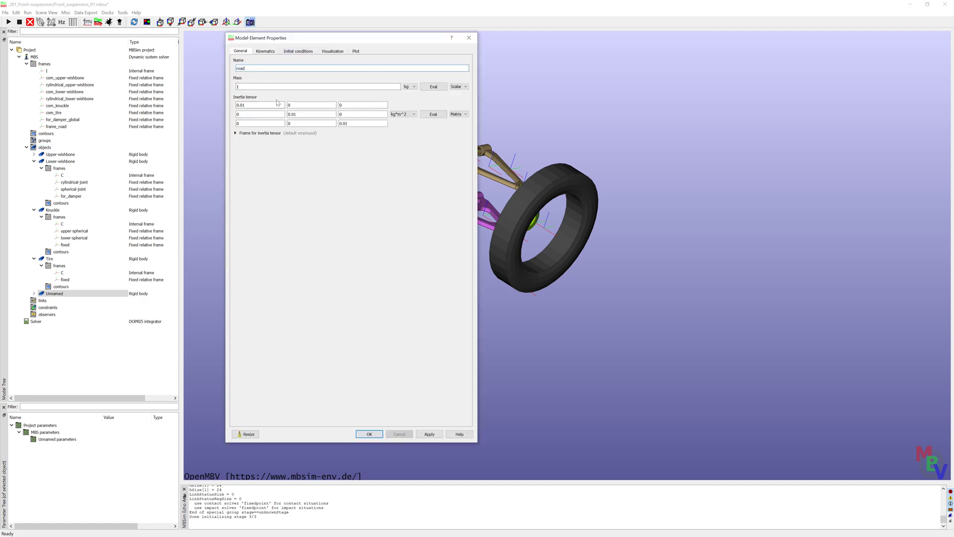
- Give the road body a state dependent translation along the z axis, with frame_road as its frame of reference
click(265, 51)
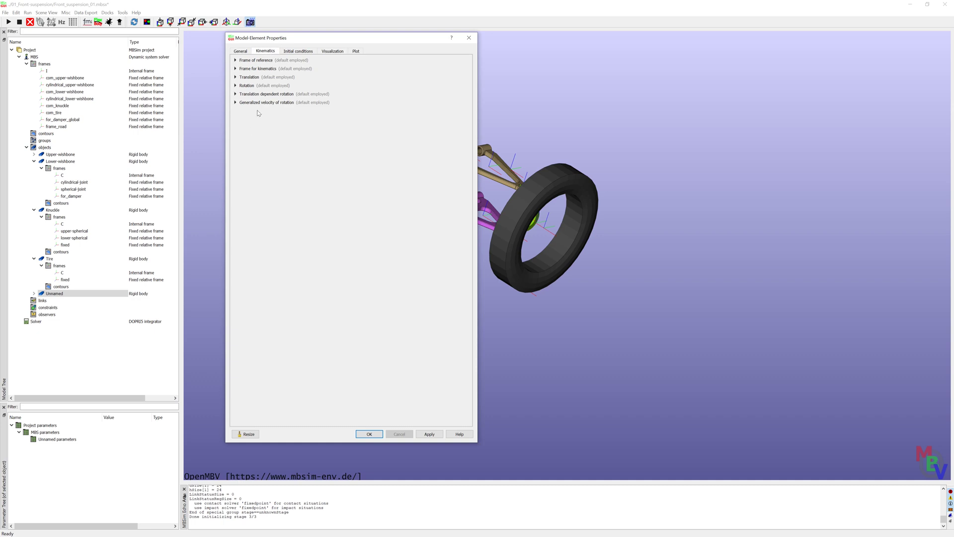
click(236, 77)
click(266, 94)
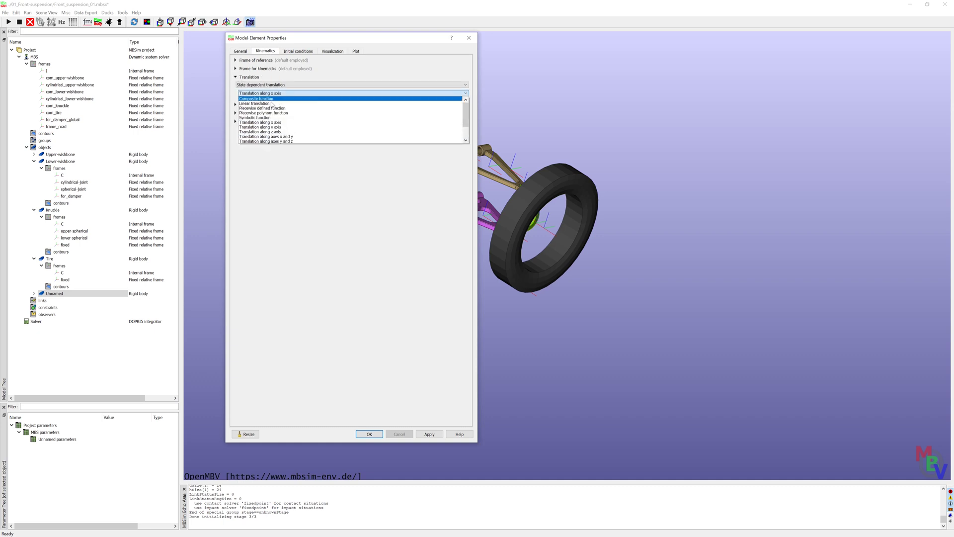
click(282, 132)
click(251, 67)
click(450, 76)
click(298, 373)
click(322, 439)
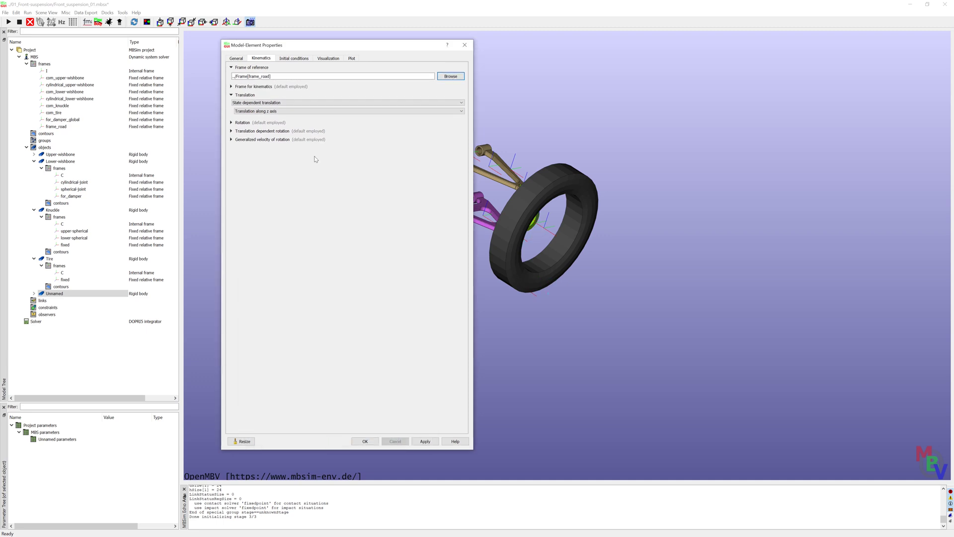
- Visualize the road body as a thin cuboid plate under the tire, with a length of 0.25 m along x
click(328, 58)
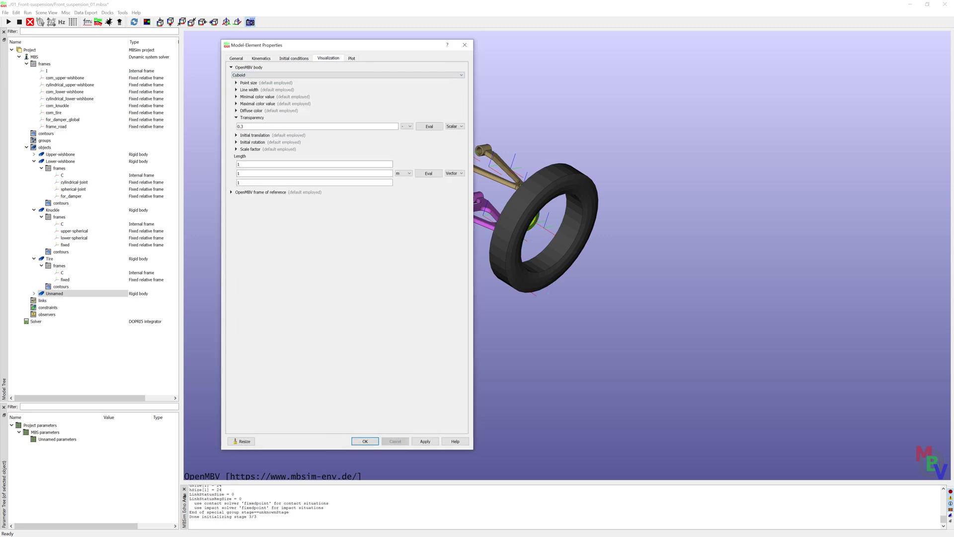
double_click(241, 164)
text(0.25)
key(Tab)
click(365, 441)
drag(430, 321, 623, 192)
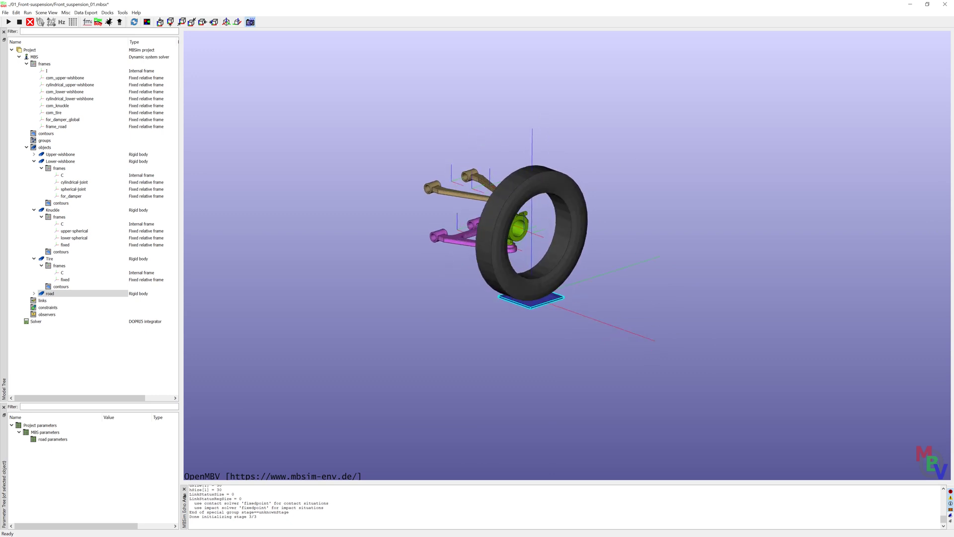
- Add a cuboid contour to the road body with lengths of 0.25, 0.25 and 0.01 m
click(33, 293)
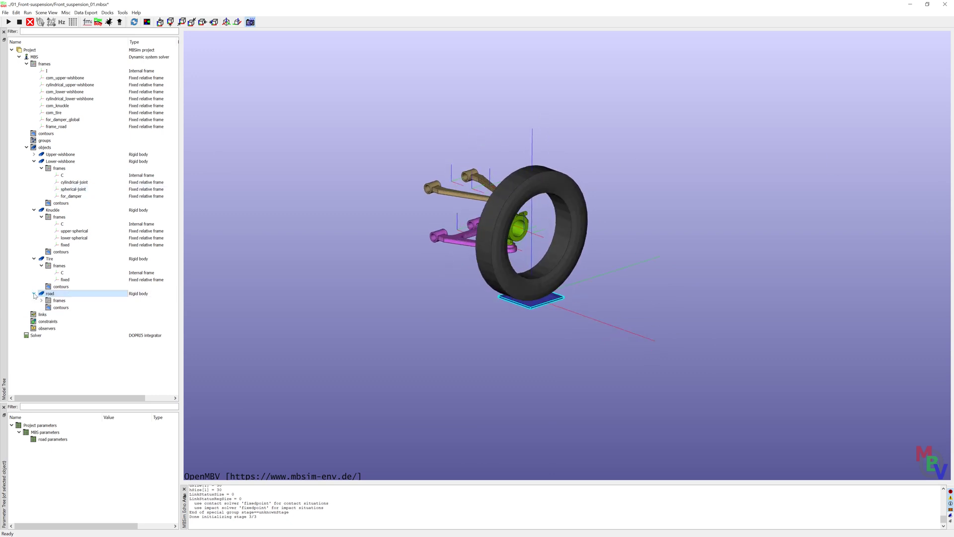
click(61, 307)
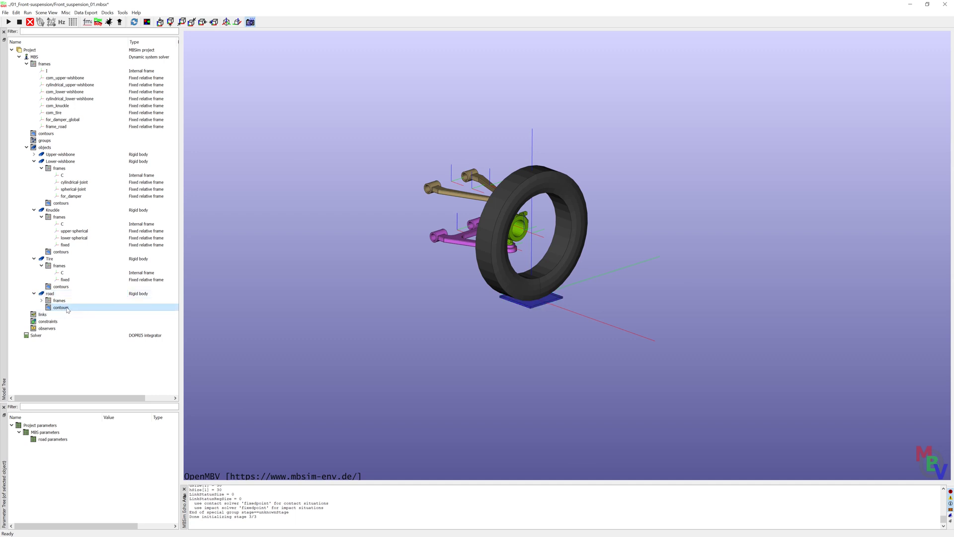
right_click(68, 309)
mouse_move(111, 329)
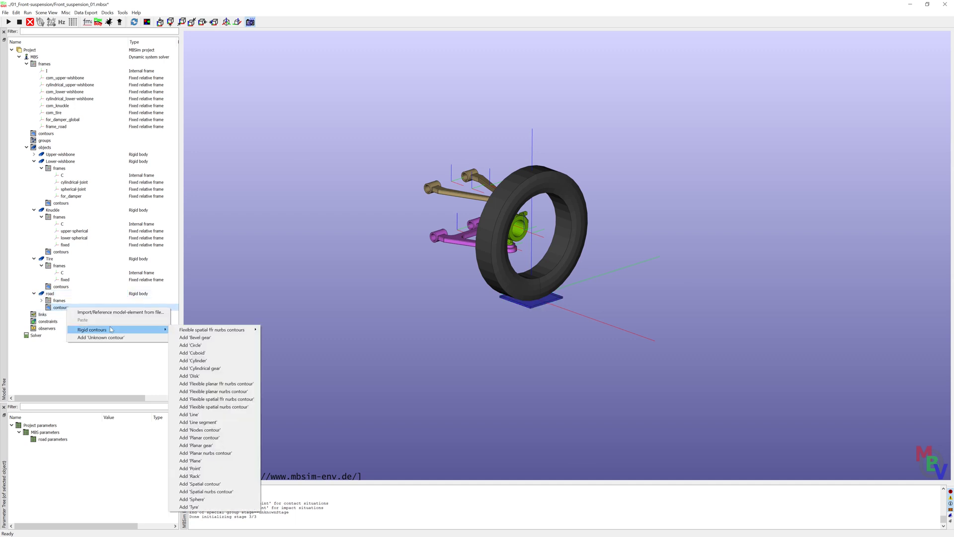
click(230, 353)
click(258, 108)
text(.25)
click(243, 120)
text(.25)
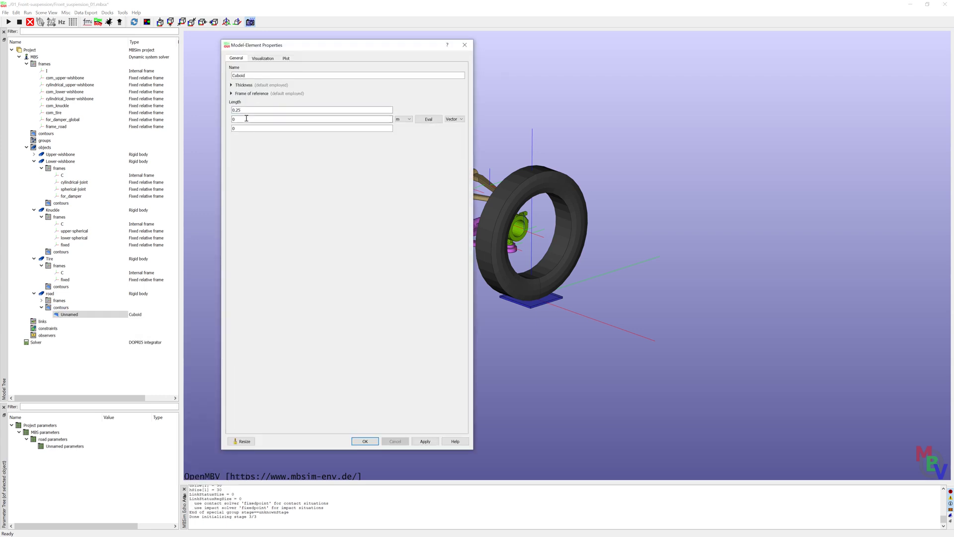
click(243, 128)
text(.01)
click(365, 441)
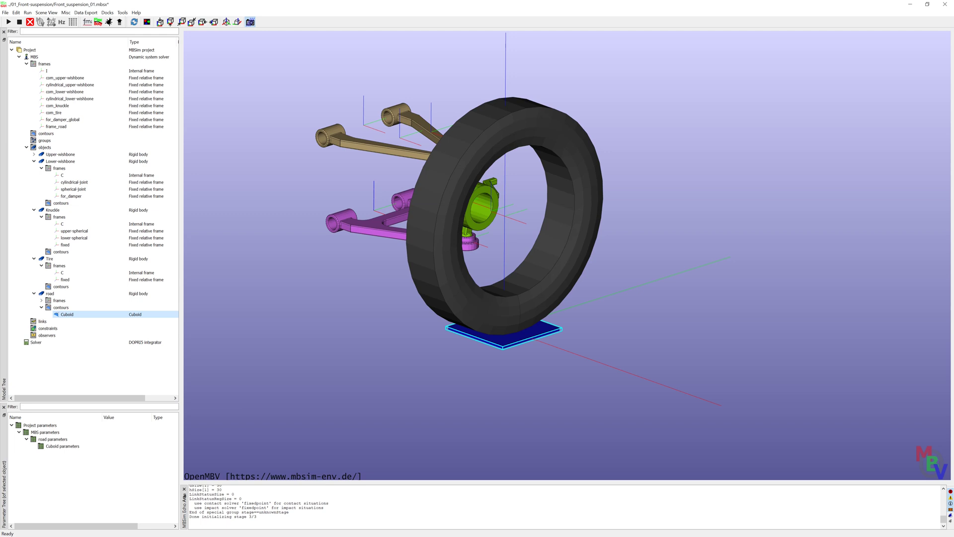
- Add a fixed relative frame named for_road to the Tire body at z = -375 mm, rotated 90 degrees about Y
right_click(59, 265)
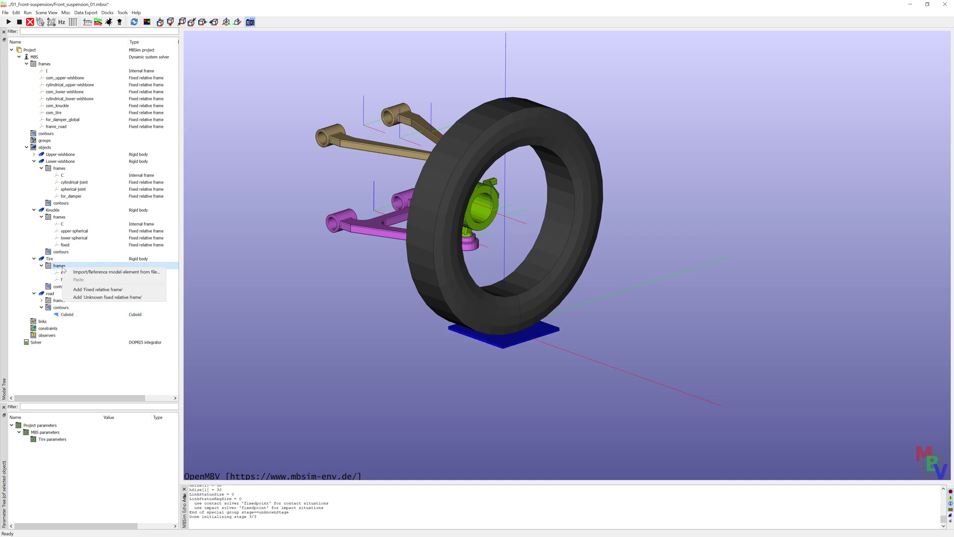
click(85, 272)
text(for_road)
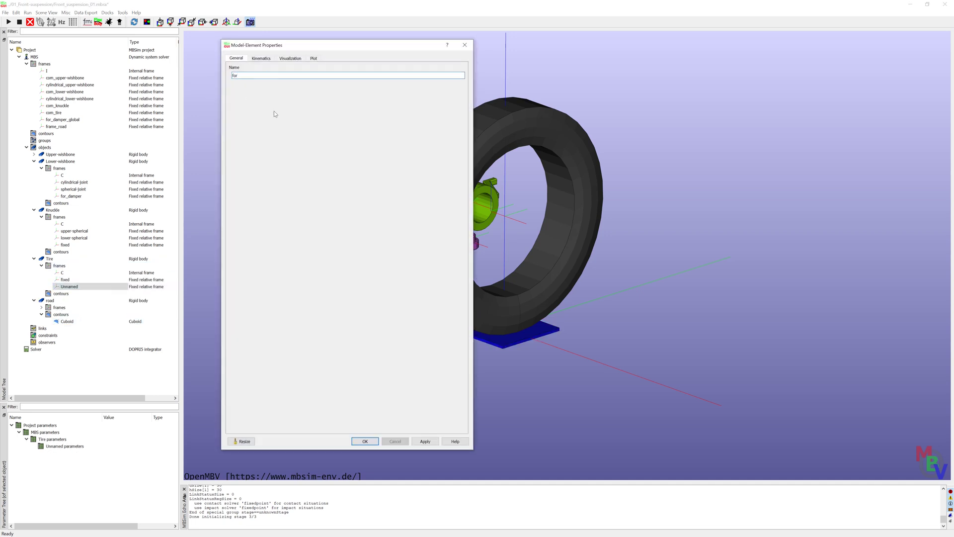
click(261, 60)
click(245, 76)
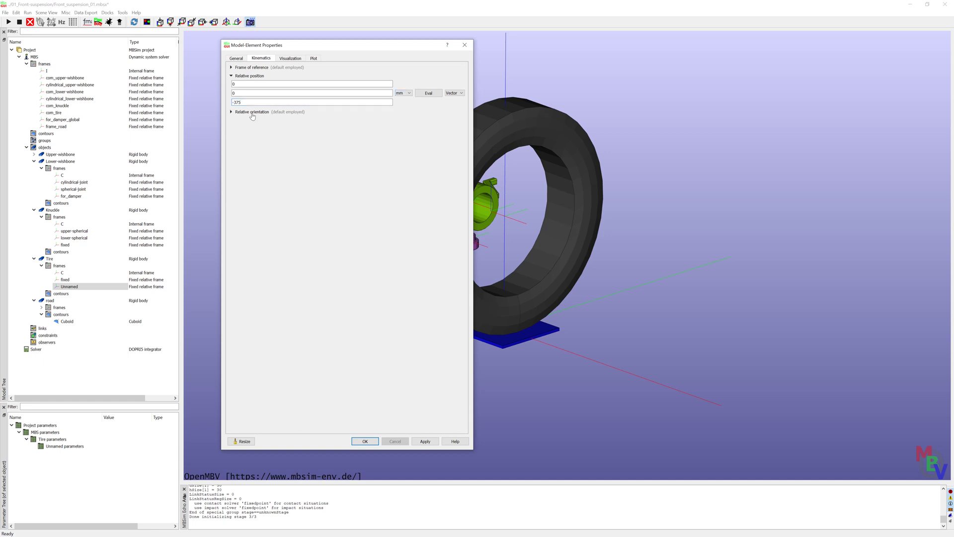
click(251, 112)
click(454, 121)
click(459, 134)
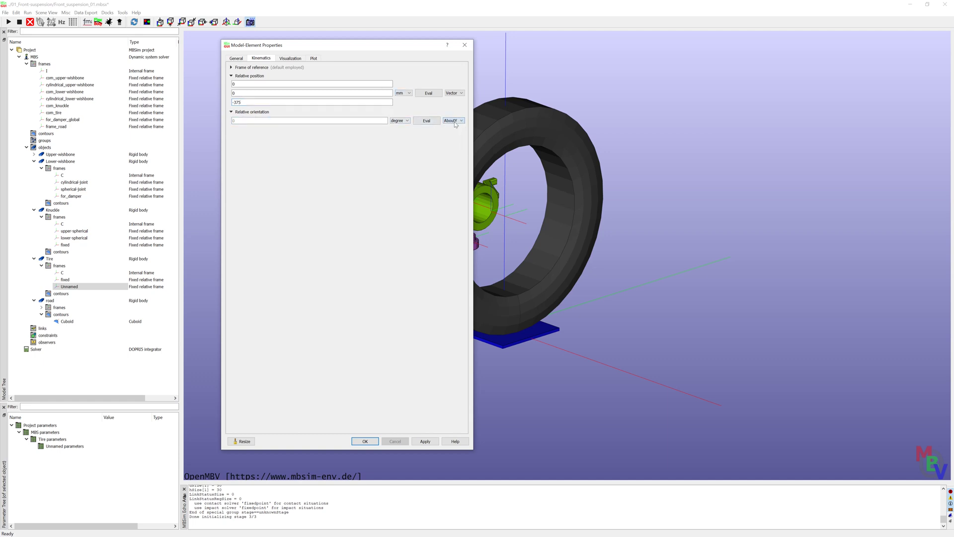
click(367, 438)
- Set the visualization size of the tire's for_road frame to 0.1 m
double_click(70, 286)
click(291, 58)
click(241, 101)
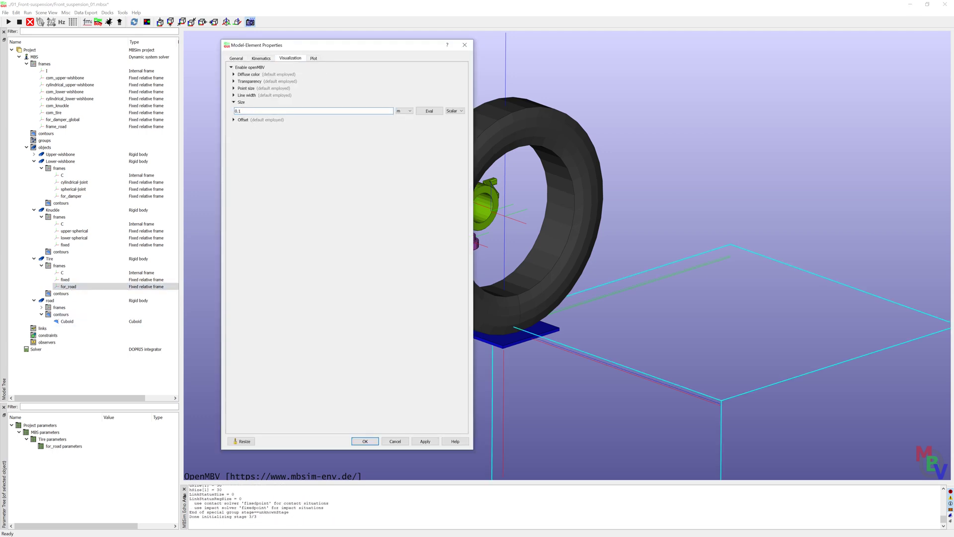
click(364, 441)
- Set the visualization size of the road body's internal frame C to 0.1 m
click(41, 307)
double_click(62, 314)
click(263, 58)
click(241, 103)
double_click(236, 111)
text(0.1)
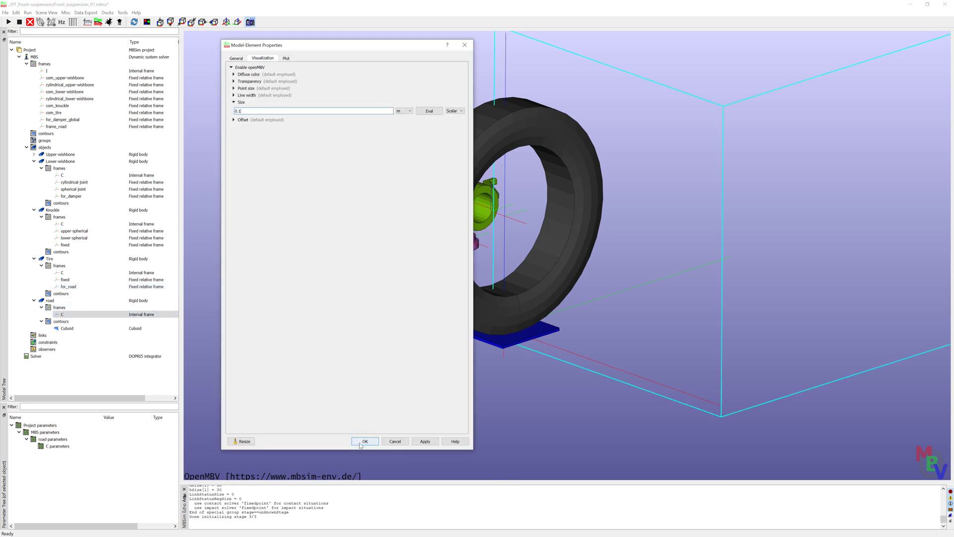
click(365, 440)
- Add a plane contour to the Tire body with for_road as its frame of reference
click(62, 293)
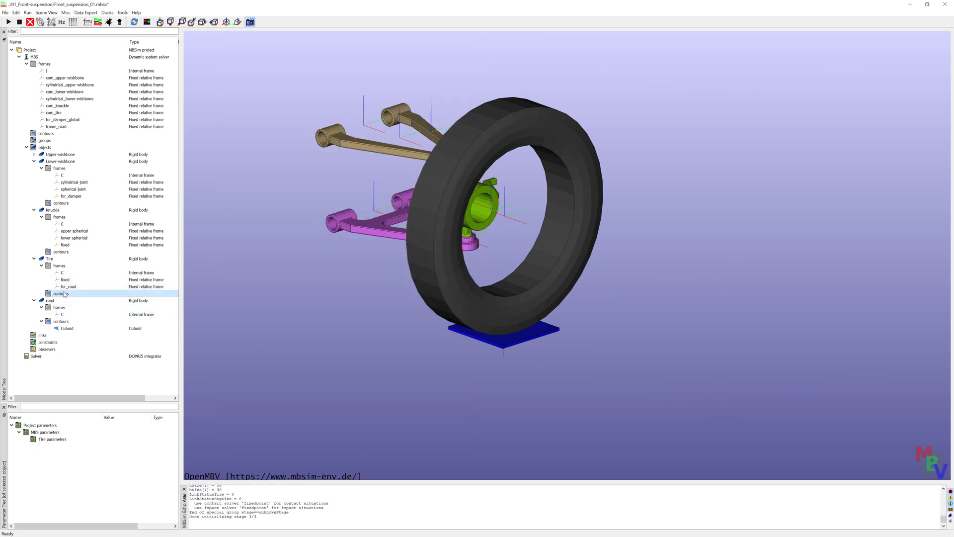
right_click(63, 294)
mouse_move(119, 314)
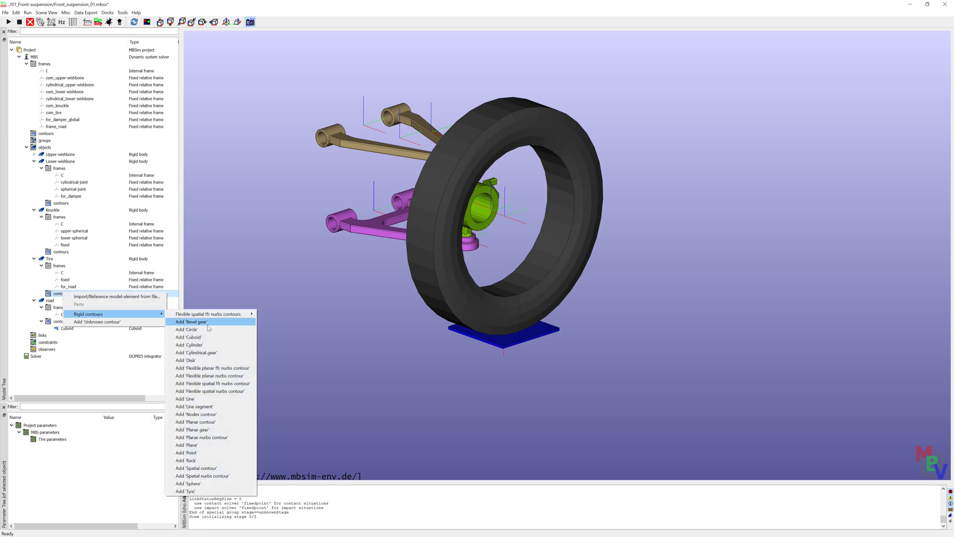
click(201, 445)
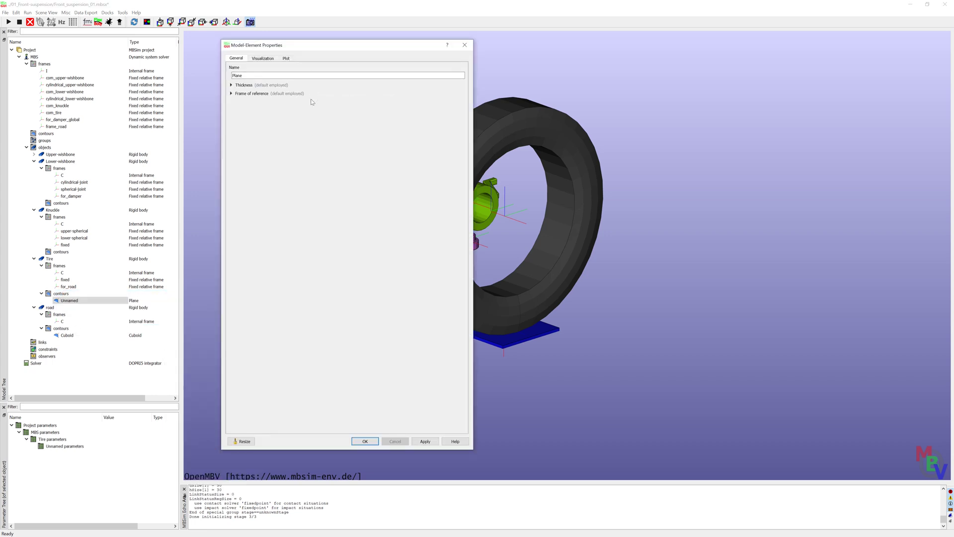
click(252, 93)
click(268, 100)
click(263, 115)
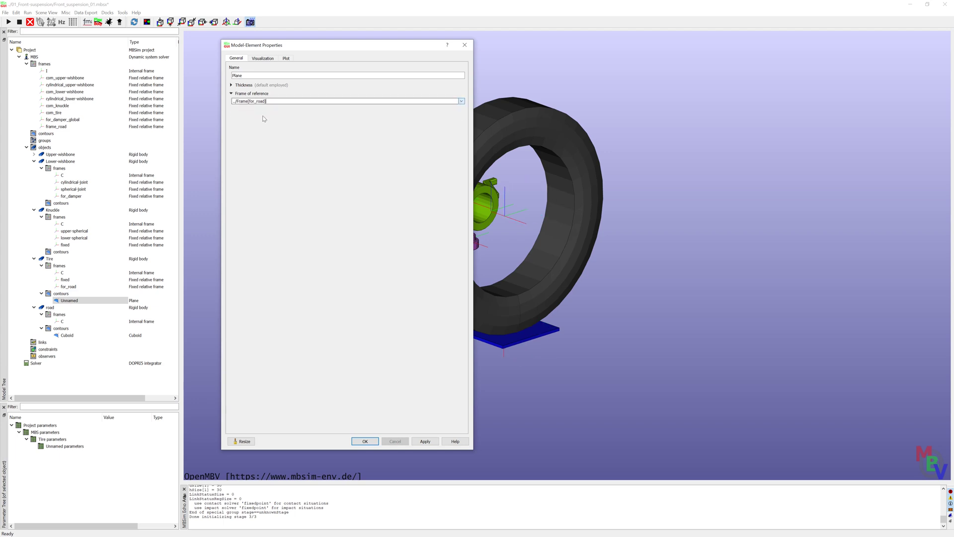
click(365, 441)
- Set the visualization length of the tire's plane contour to 0.1 by 0.1 m
double_click(71, 300)
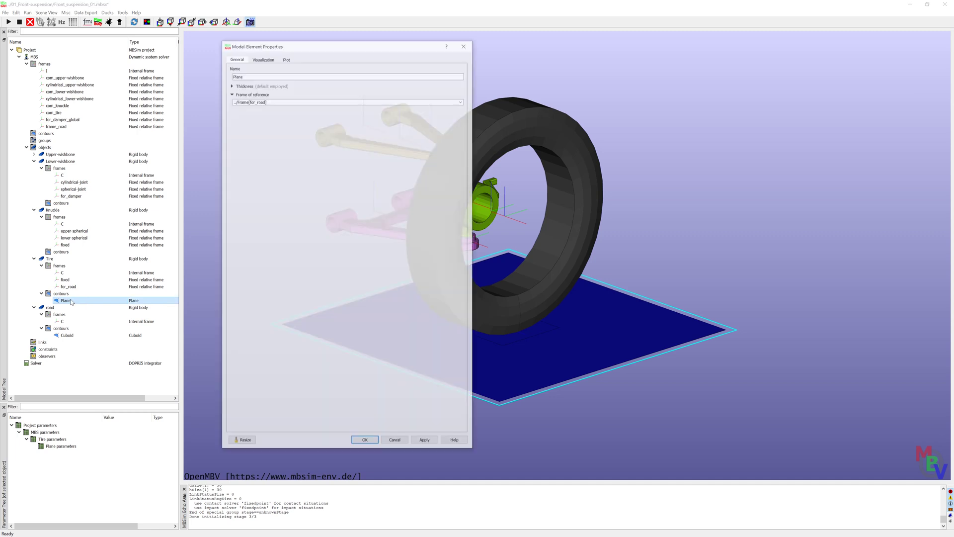
click(255, 58)
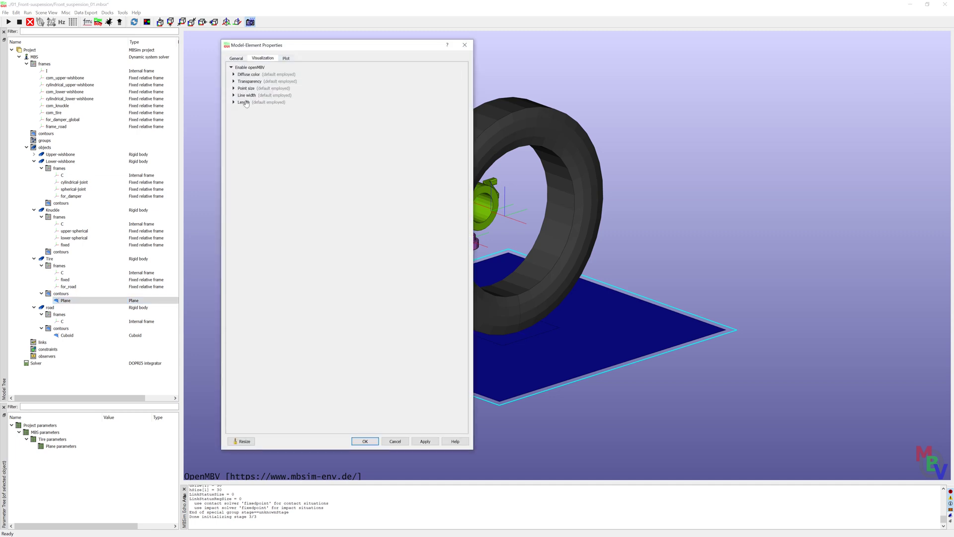
click(243, 102)
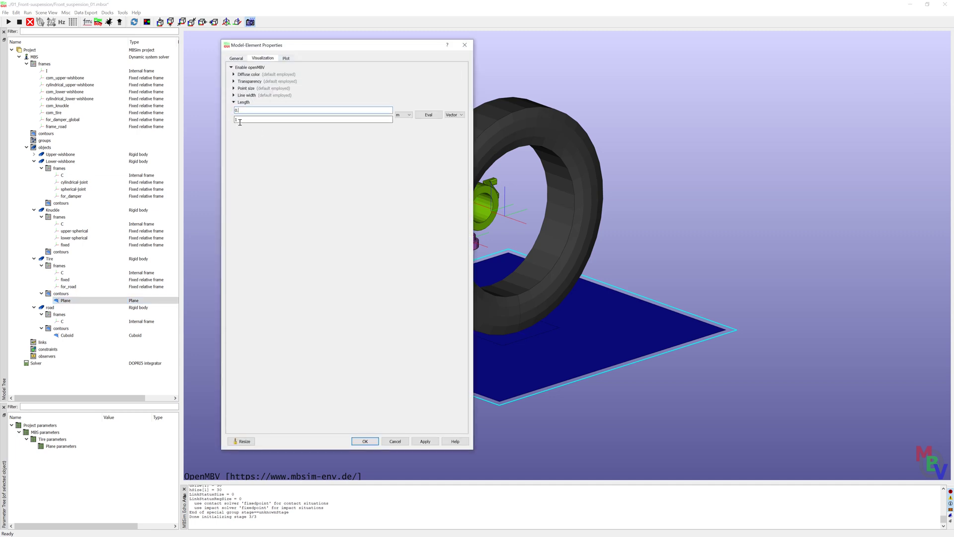
text(0.)
click(425, 441)
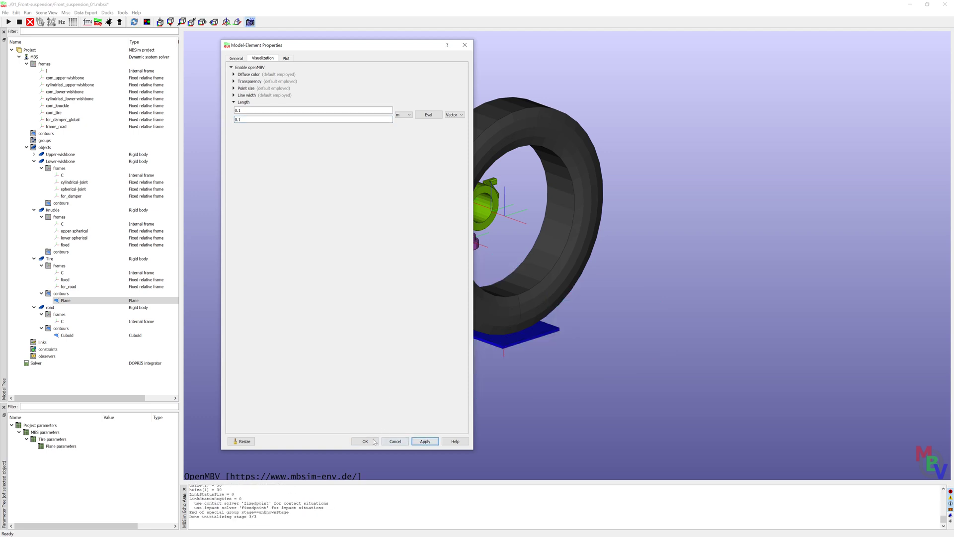
click(365, 441)
- Examine the tire's plane contour and the road's cuboid contour from several angles around the contact area
scroll(498, 324, down, 4)
drag(507, 268, 546, 290)
scroll(537, 355, up, 8)
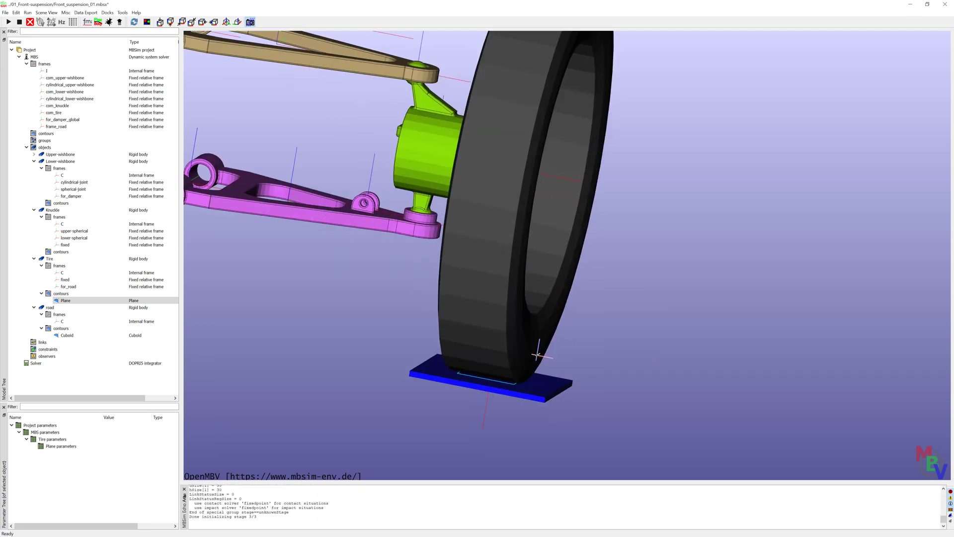
scroll(484, 297, down, 2)
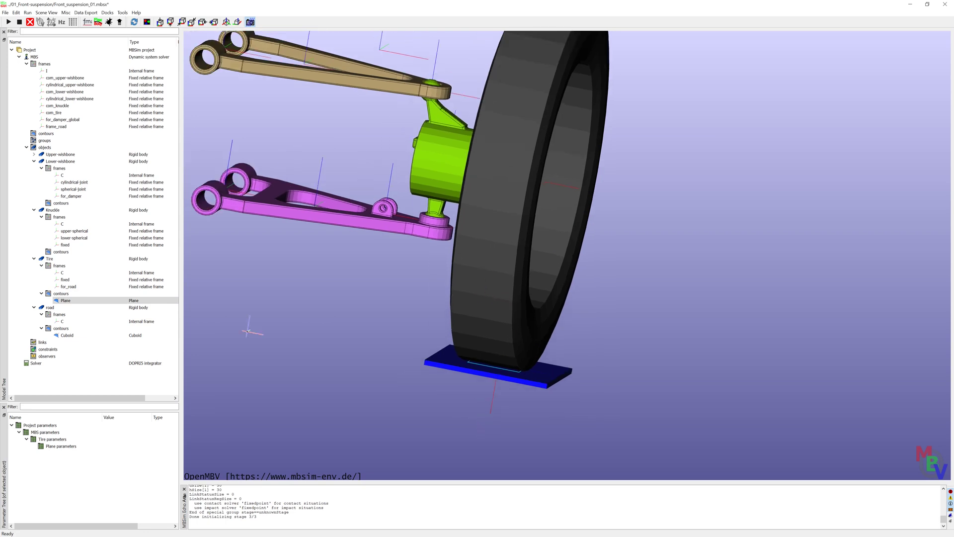
click(67, 335)
click(67, 301)
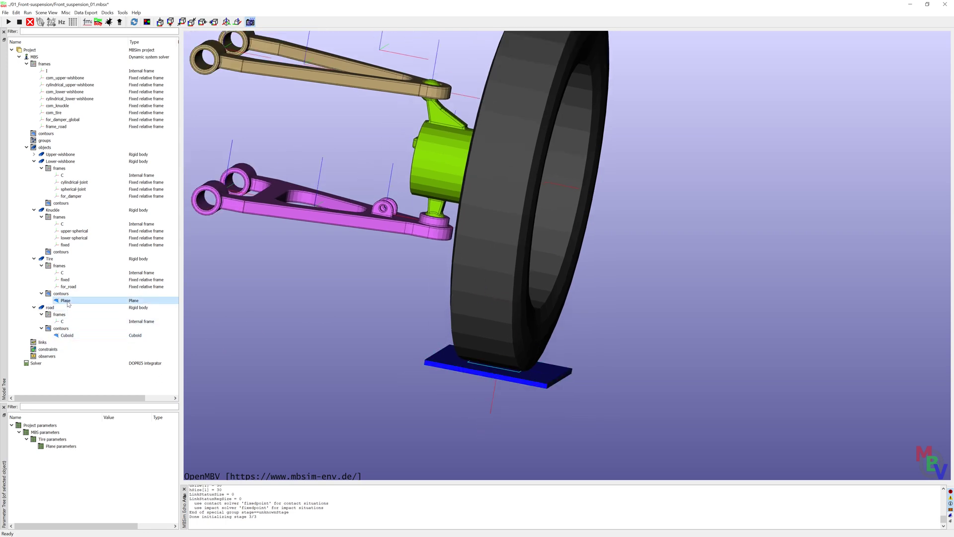
scroll(409, 250, down, 5)
drag(408, 252, 391, 264)
drag(473, 160, 462, 150)
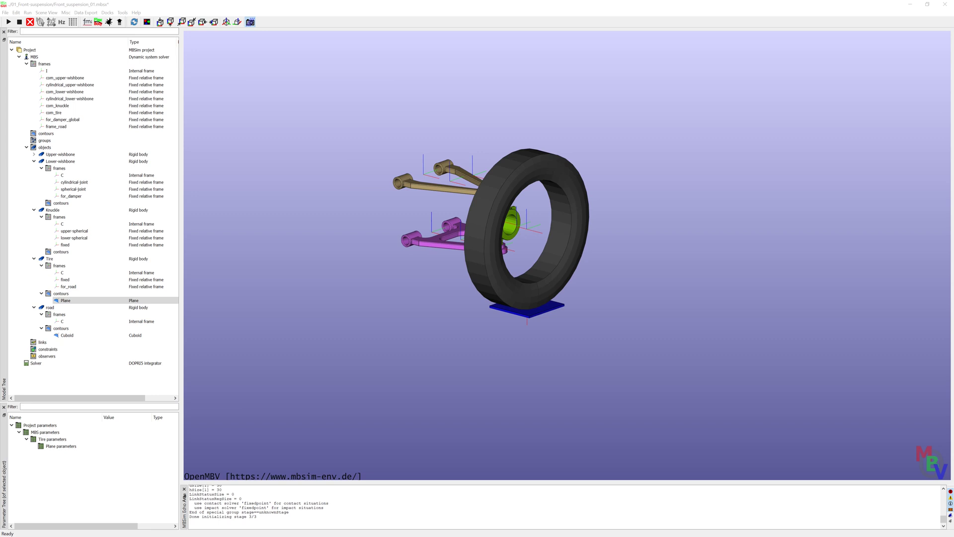
click(451, 200)
scroll(452, 200, down, 2)
drag(451, 200, 551, 381)
scroll(535, 308, up, 3)
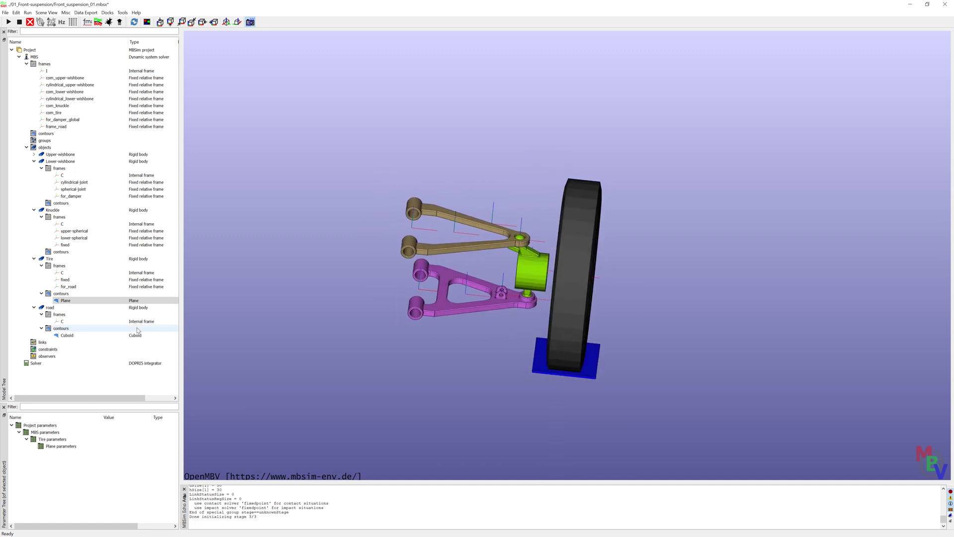
- Add a spring damper as a fixed frame link to the MBS links, with an unloaded length of 311.85
click(42, 342)
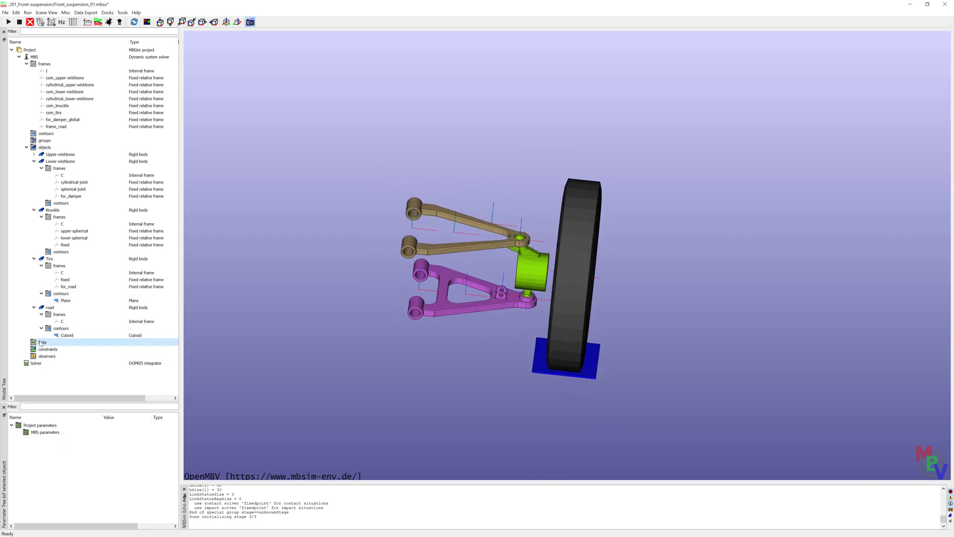
click(34, 161)
click(34, 168)
click(34, 175)
click(34, 182)
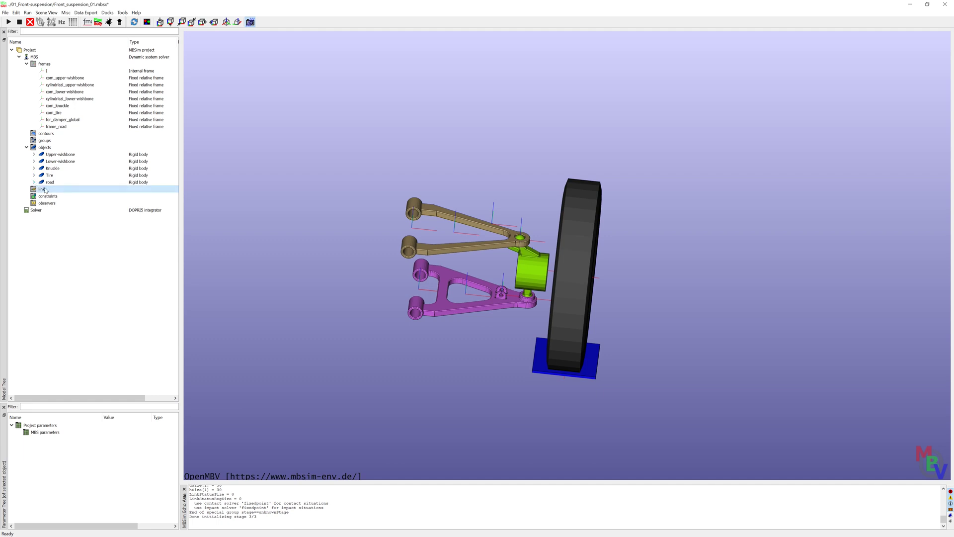
right_click(44, 189)
mouse_move(95, 221)
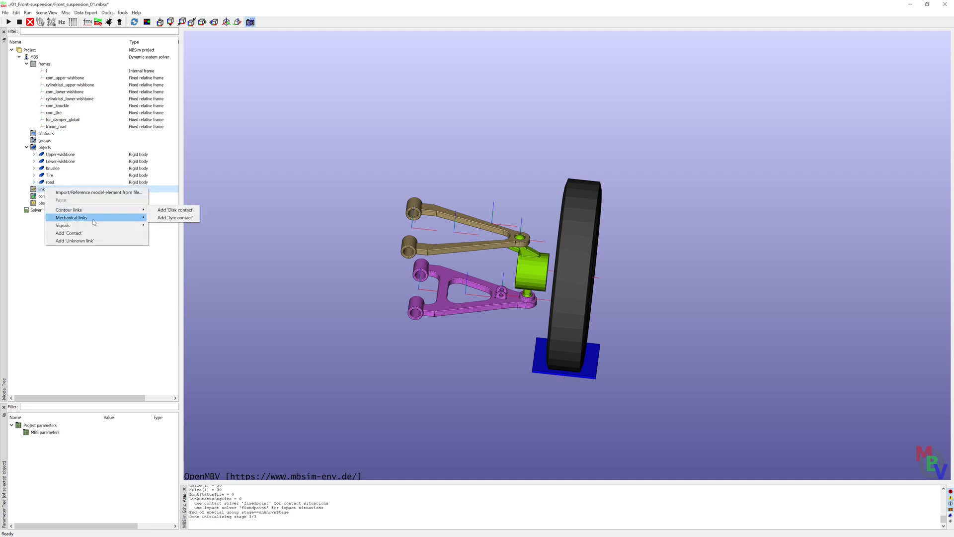
mouse_move(179, 217)
mouse_move(245, 226)
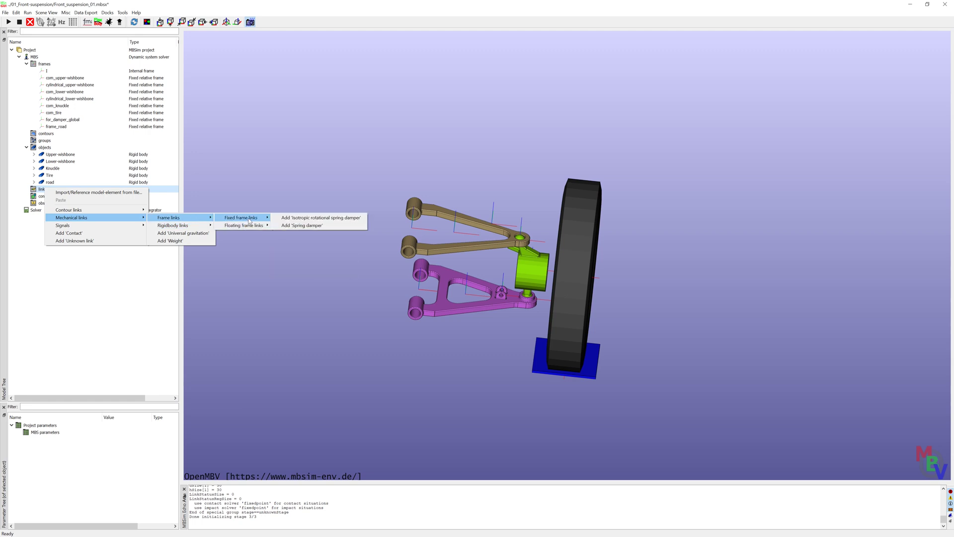
click(323, 226)
click(239, 92)
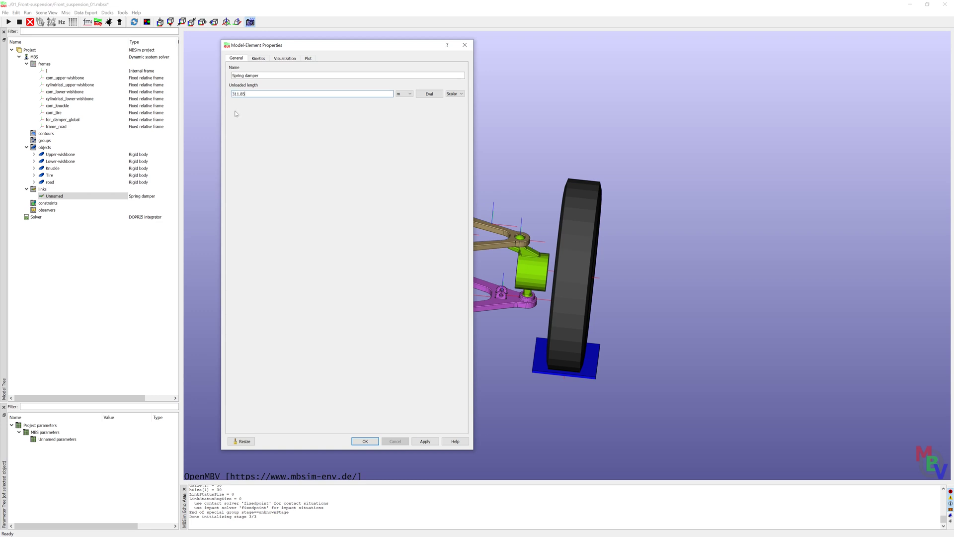
- Connect Frame 1 of the spring damper to the global frame for_damper_global
click(258, 58)
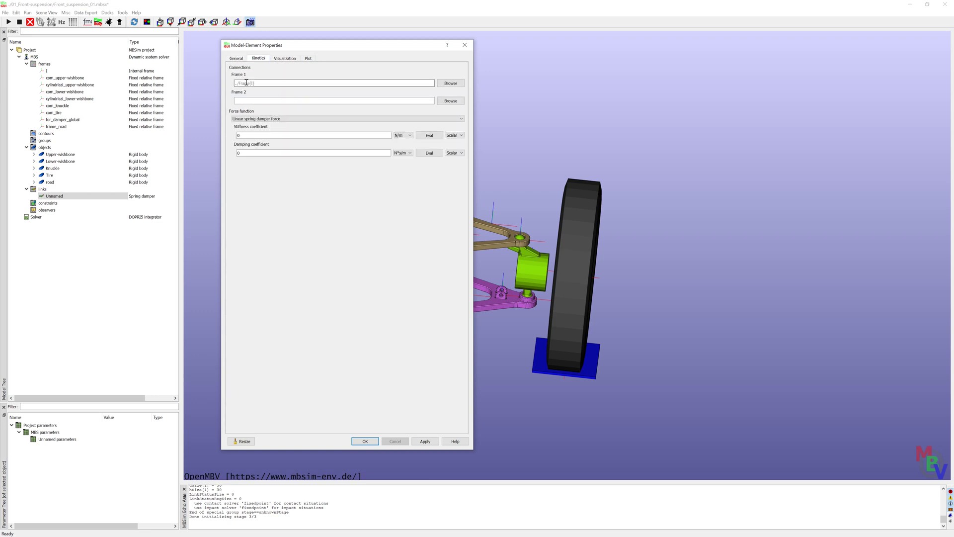
click(445, 83)
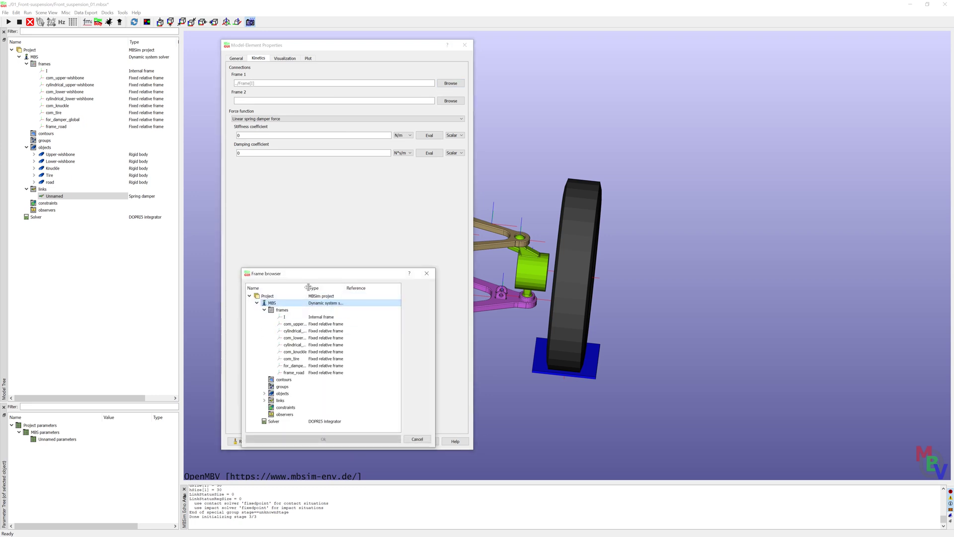
drag(307, 288, 346, 287)
click(301, 366)
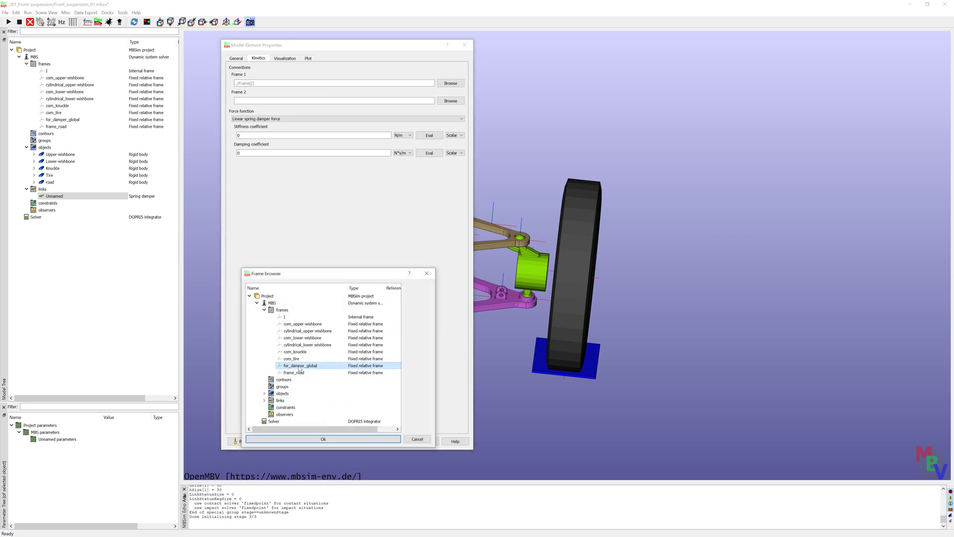
click(324, 439)
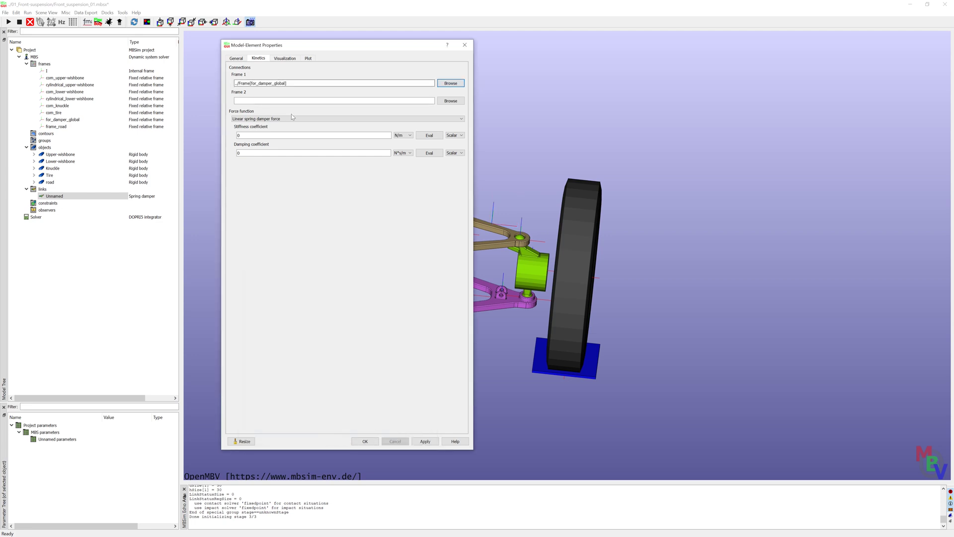
- Connect Frame 2 of the spring damper to the for_damper frame of the Lower-wishbone
click(450, 83)
click(257, 303)
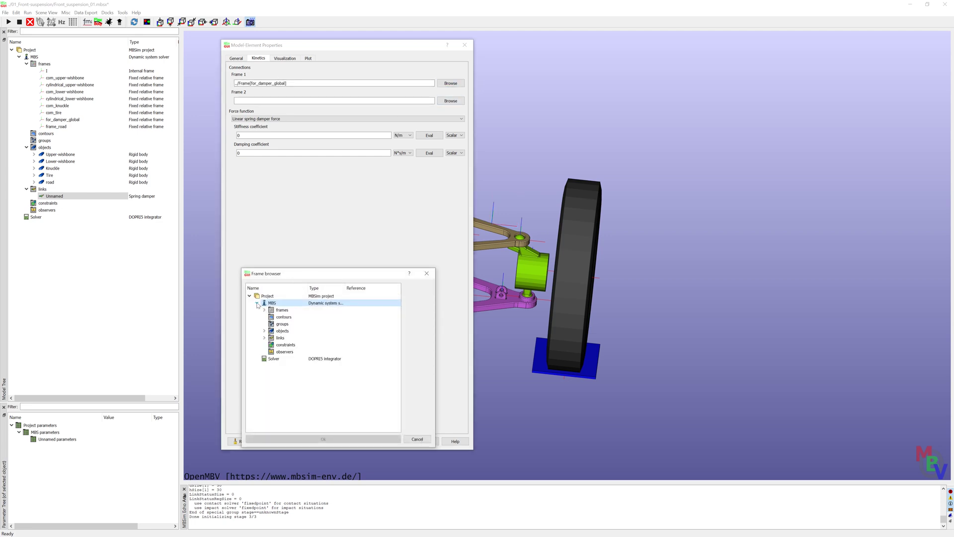
click(264, 331)
drag(307, 291, 344, 293)
click(272, 344)
click(279, 352)
click(309, 380)
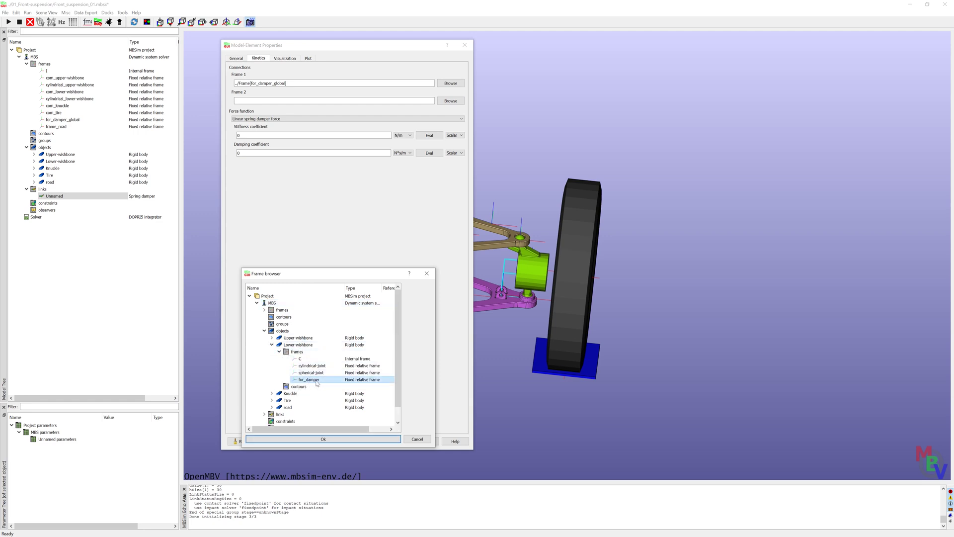
click(322, 438)
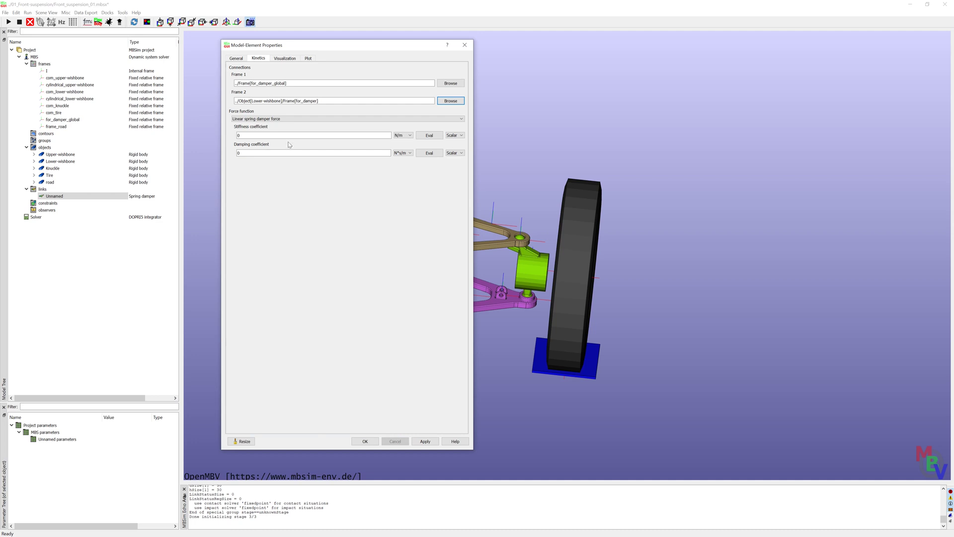
- Use the linear spring damper force for the spring damper and set its stiffness coefficient to 100, choosing the stiffness unit
click(273, 121)
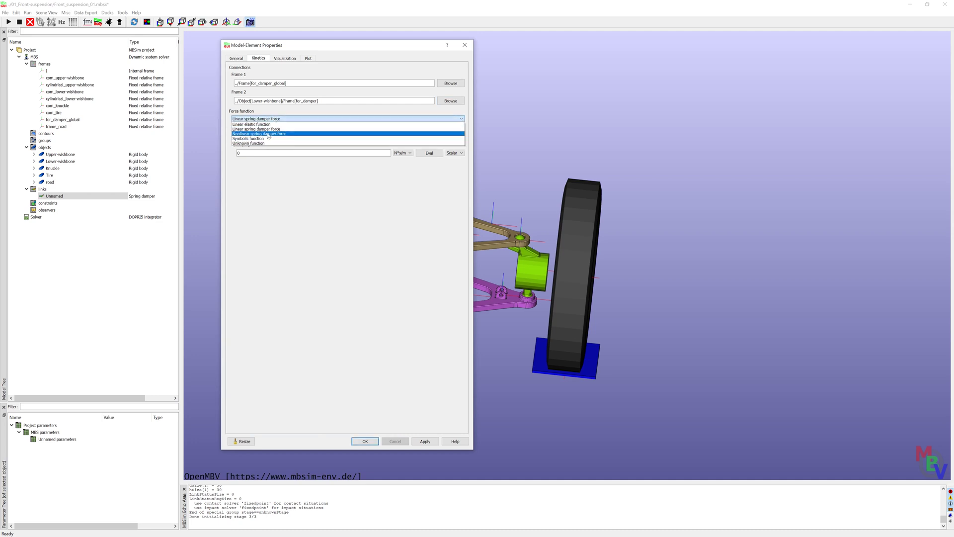
click(252, 129)
double_click(250, 135)
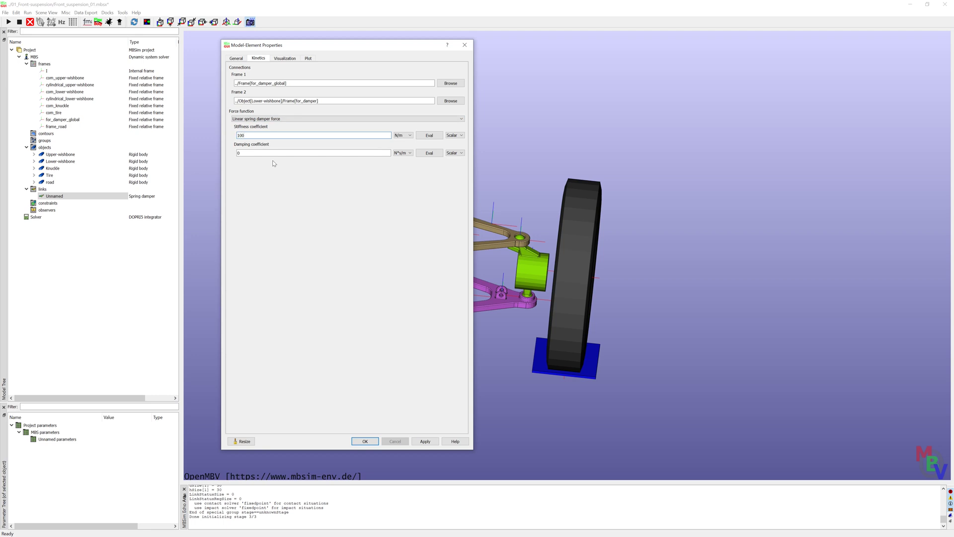
text(100)
click(403, 135)
click(405, 142)
- Set the spring damper's visualization to 8 coils and a spring radius of 0.05 m
click(285, 58)
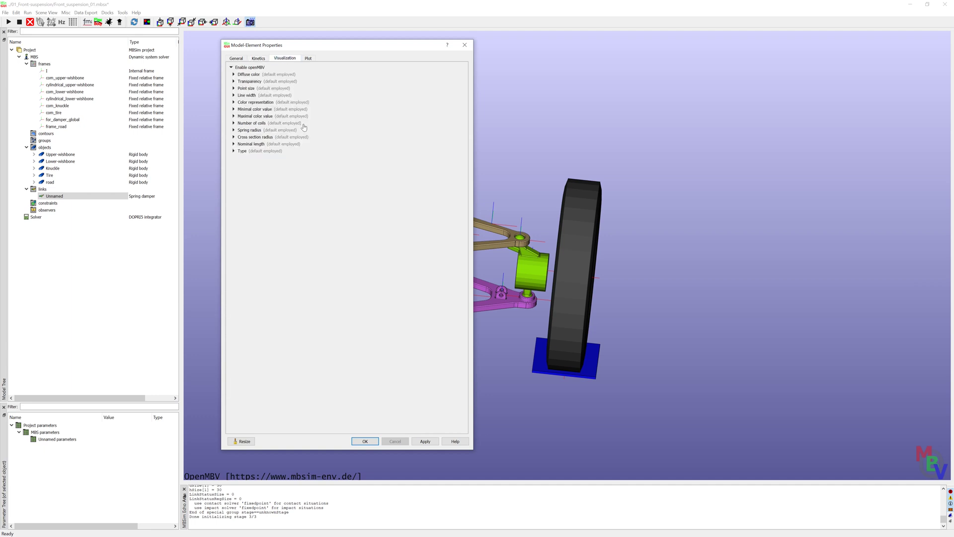
click(234, 123)
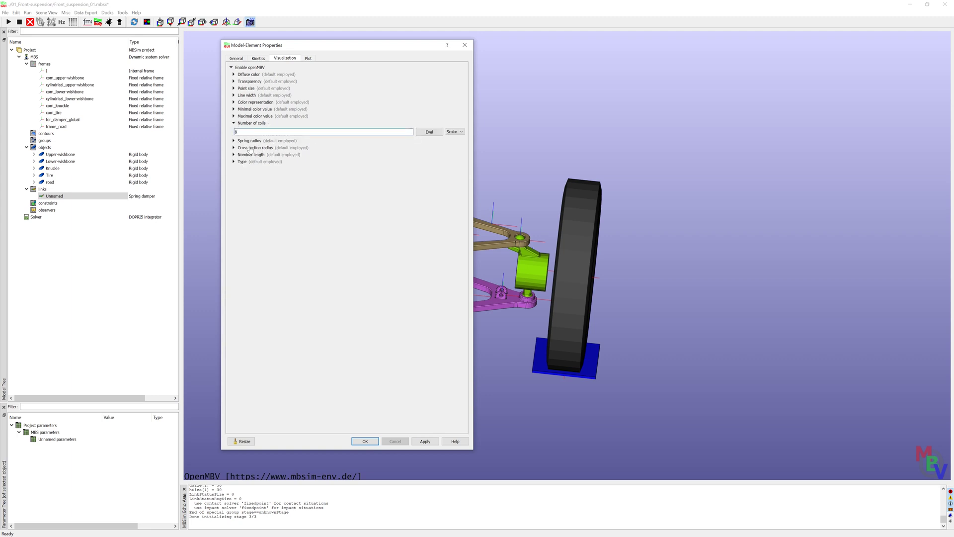
click(234, 141)
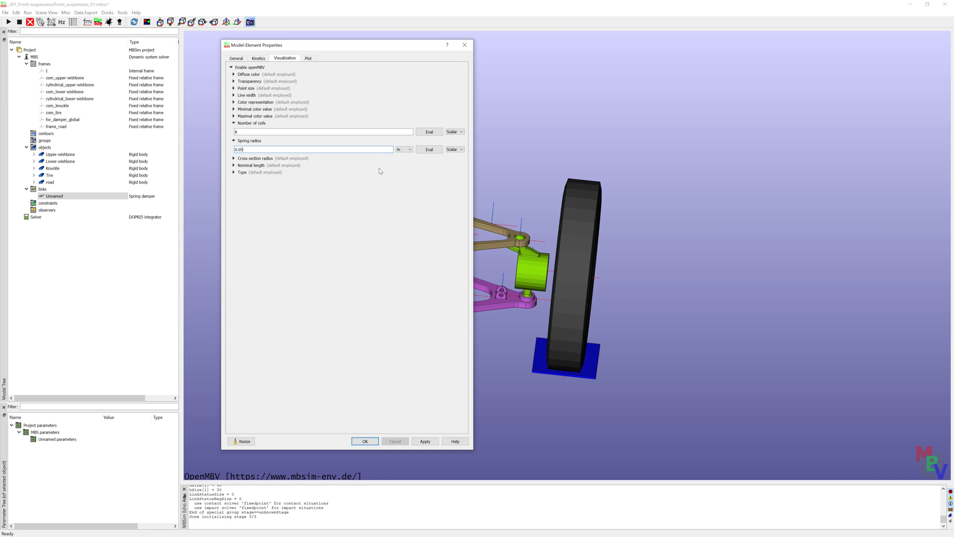
- Add the recursive plot features generalizedForce and generalizedVelocity to the spring damper
click(308, 59)
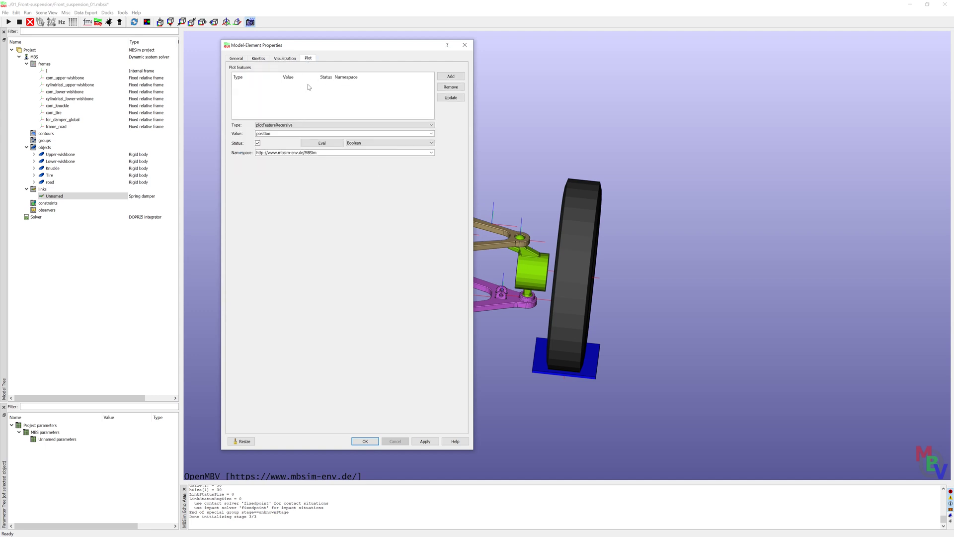
click(431, 134)
scroll(404, 159, up, 1)
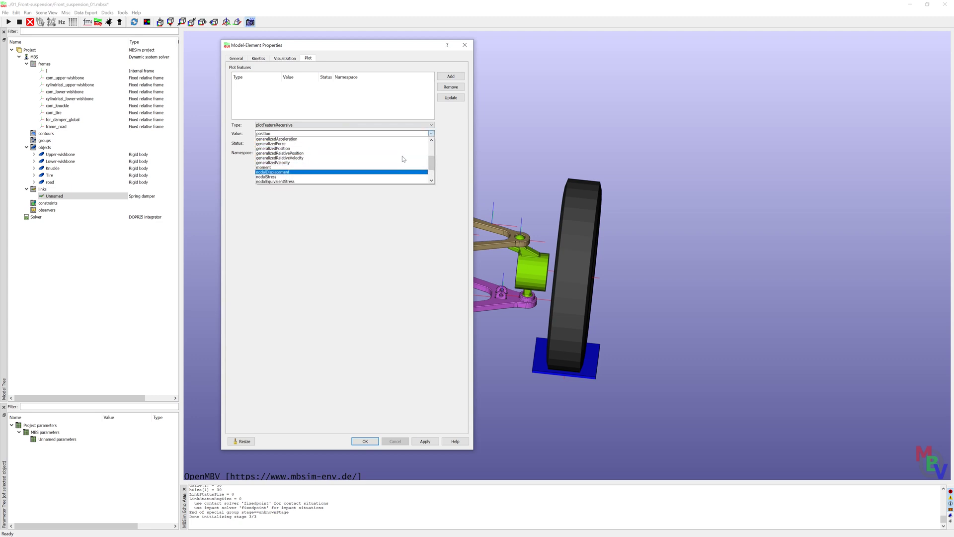
click(278, 144)
click(451, 76)
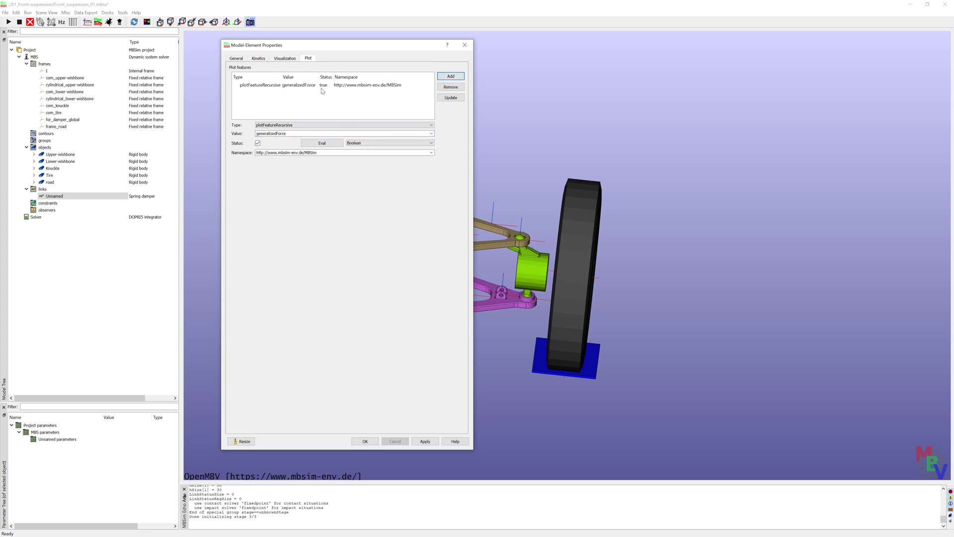
click(431, 134)
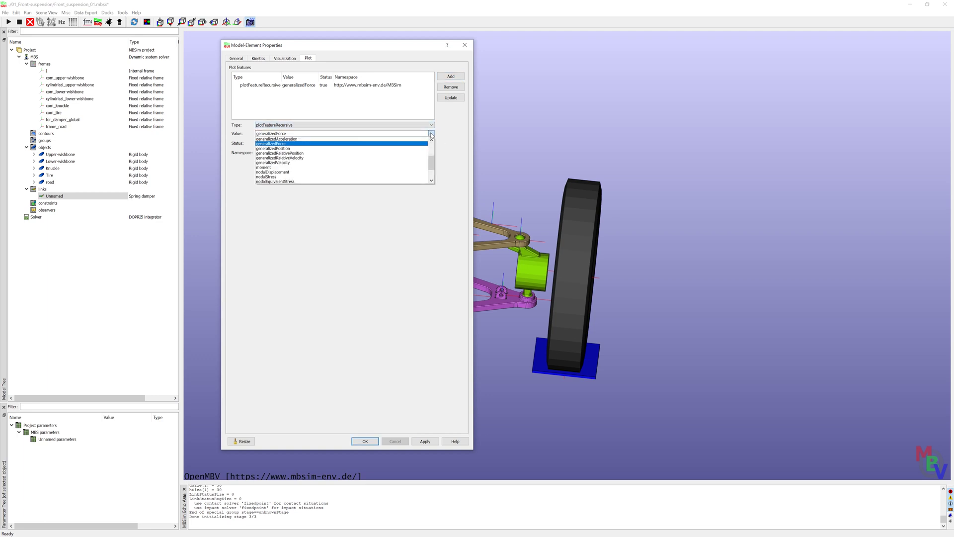
click(420, 163)
click(451, 76)
- Add generalizedPosition and one more recursive plot feature to the spring damper and accept its properties
click(431, 125)
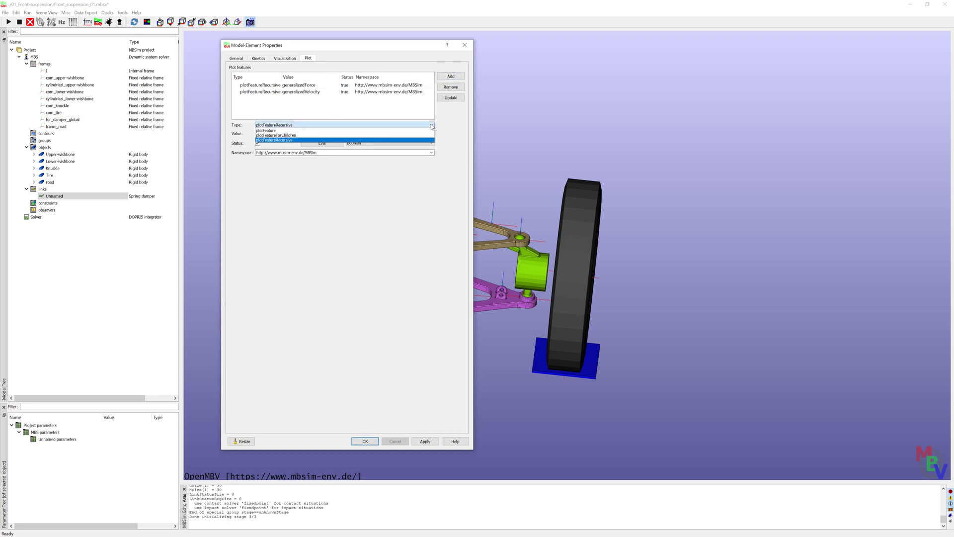
click(427, 140)
click(431, 134)
click(420, 151)
click(451, 76)
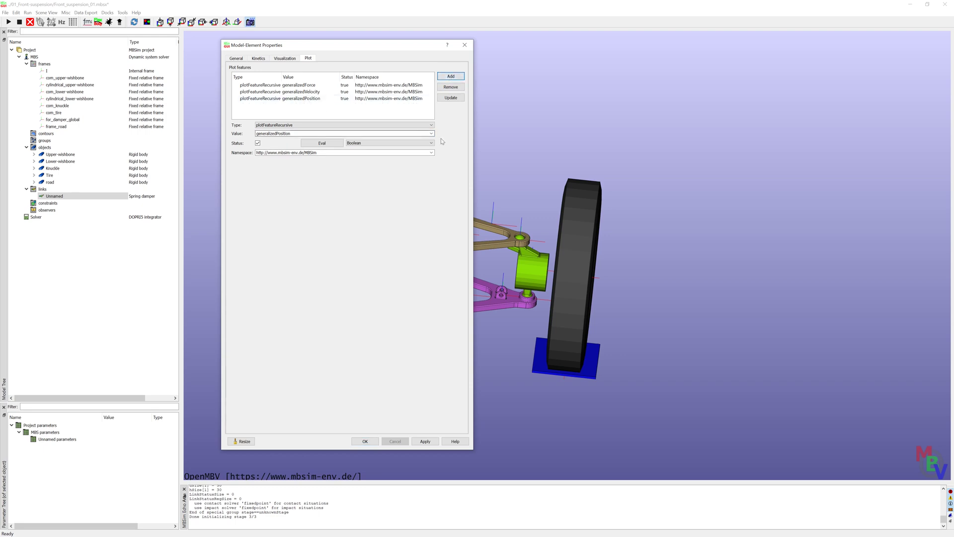
click(431, 133)
click(420, 157)
click(450, 76)
click(365, 441)
- Add a joint named fixed to the MBS links as a floating frame link
mouse_move(520, 260)
mouse_down()
mouse_move(496, 271)
mouse_move(506, 267)
mouse_up()
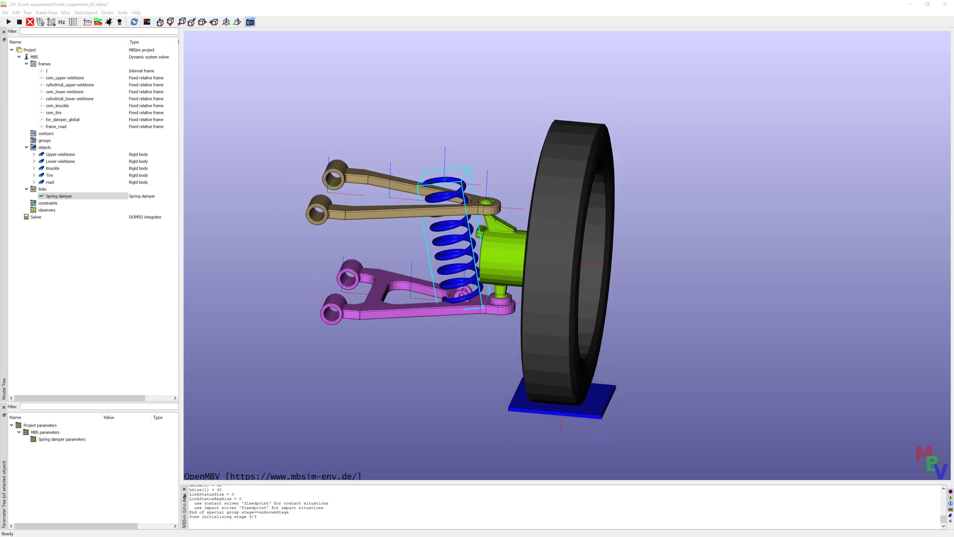
right_click(46, 191)
mouse_move(99, 219)
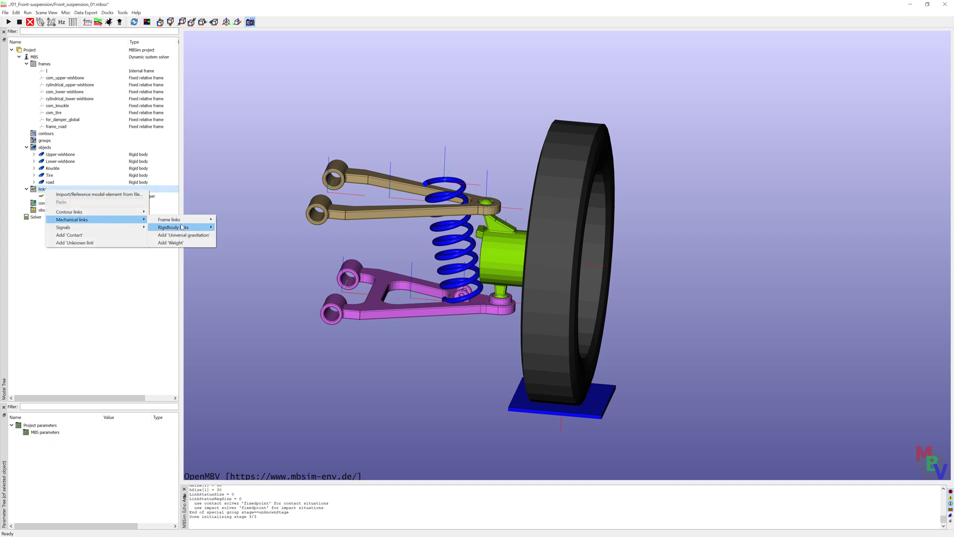
mouse_move(188, 219)
mouse_move(244, 227)
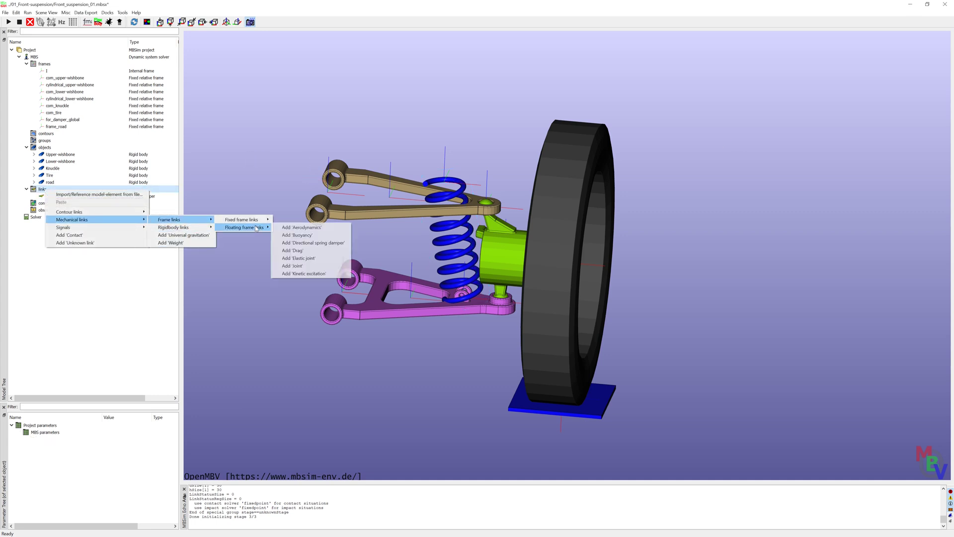
click(308, 266)
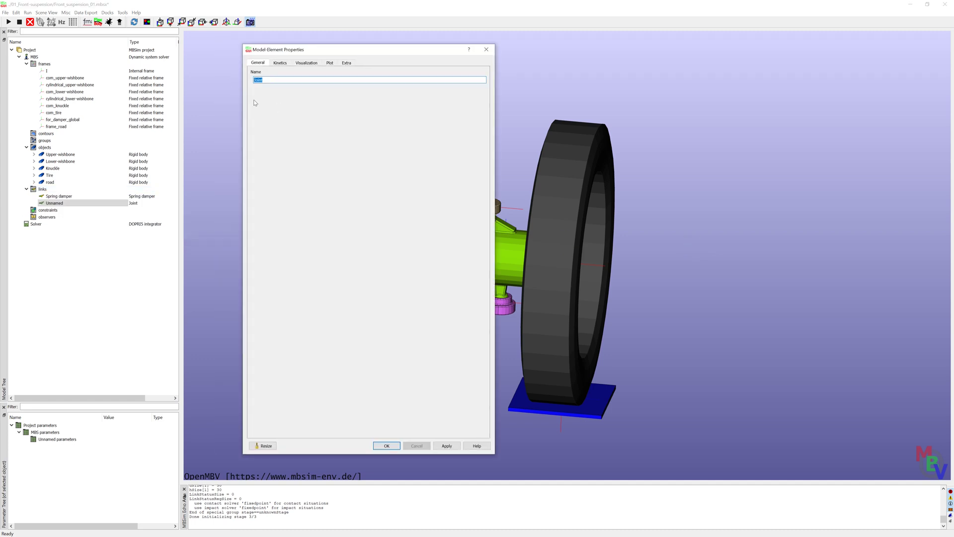
- Connect Frame 1 of the fixed joint to the fixed frame of the Knuckle
click(280, 62)
click(472, 87)
click(257, 303)
click(265, 330)
click(272, 351)
click(279, 358)
click(303, 373)
click(336, 439)
- Connect Frame 2 of the fixed joint to the fixed frame of the Tire
click(472, 105)
click(257, 302)
click(264, 330)
click(272, 358)
click(279, 365)
click(303, 379)
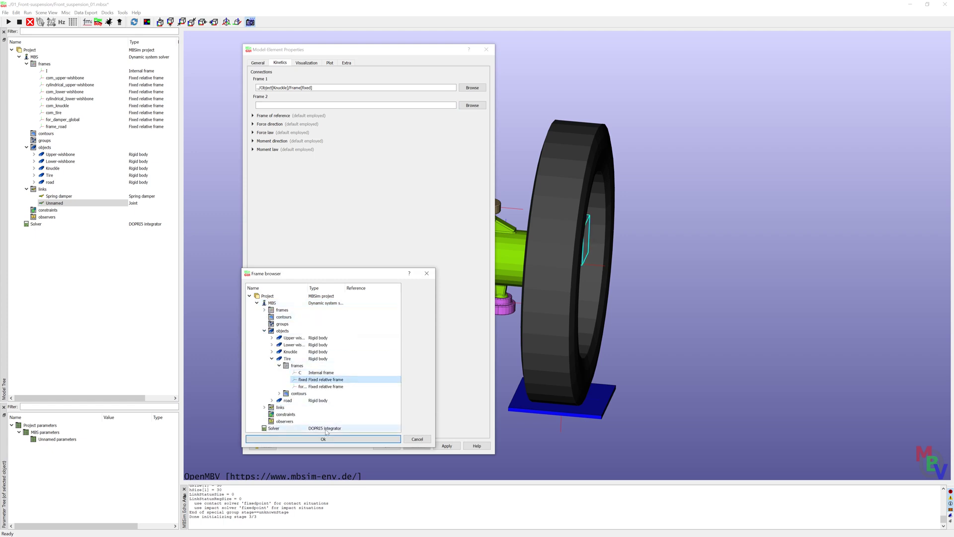
click(323, 439)
- Define the fixed joint's force direction as a 3 x 3 matrix with 1 on each diagonal entry
click(269, 124)
scroll(280, 130, up, 2)
double_click(256, 141)
text(1)
double_click(311, 151)
text(1)
double_click(368, 159)
text(1)
- Define the fixed joint's moment direction as a 3 x 3 matrix with 1 on each diagonal entry
click(263, 188)
scroll(280, 197, up, 2)
double_click(255, 206)
text(1)
key(Tab)
key(Tab)
key(Tab)
key(Tab)
text(1)
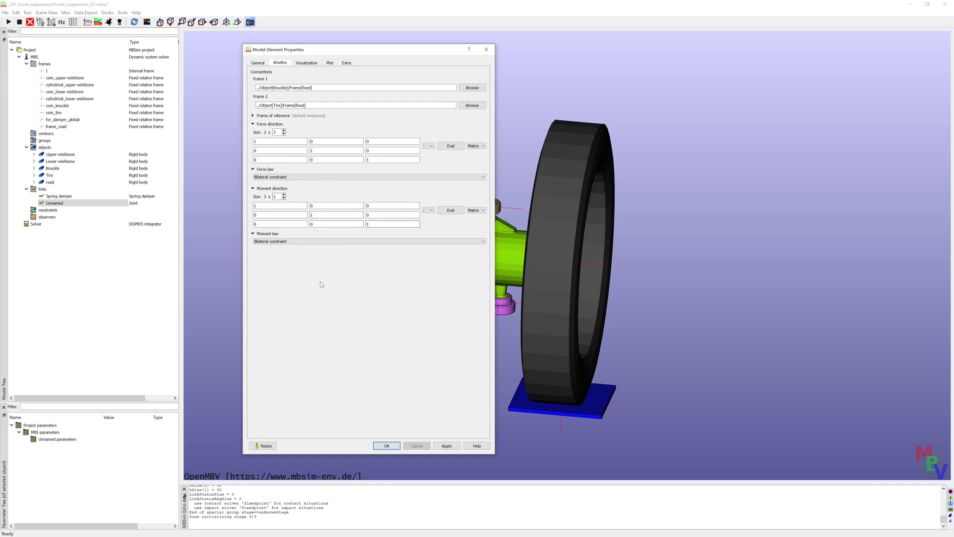
- Try Regularized bilateral constraint as the fixed joint's force law and return to Bilateral constraint
click(276, 177)
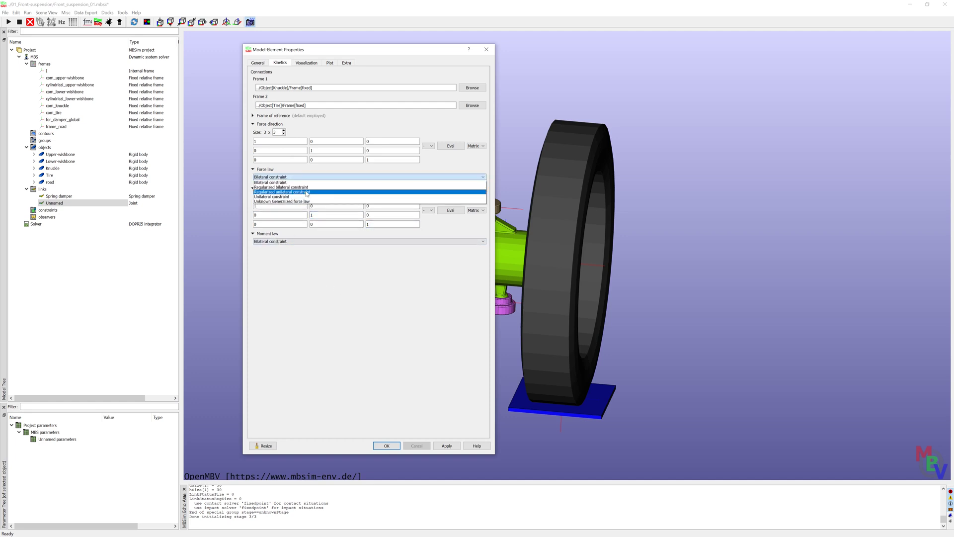
click(278, 189)
click(280, 212)
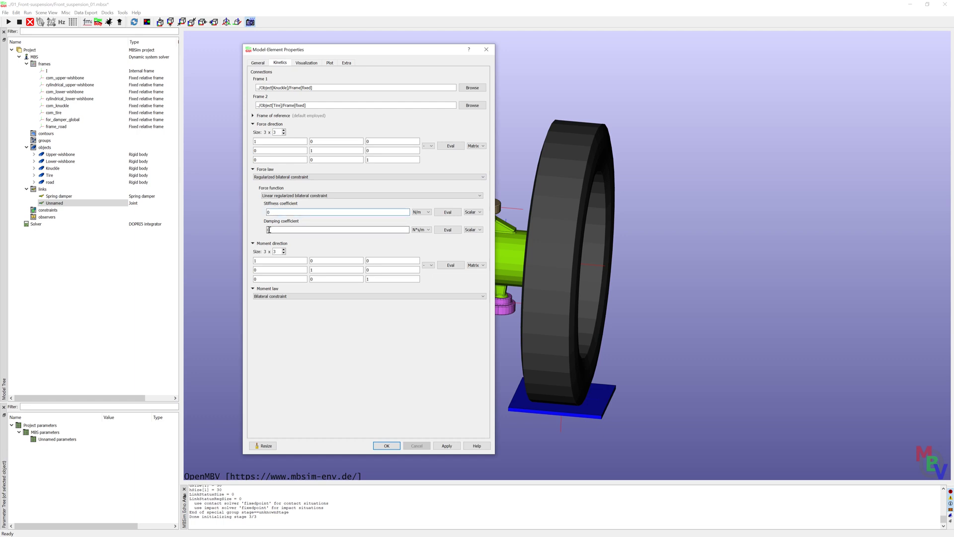
click(285, 177)
click(287, 182)
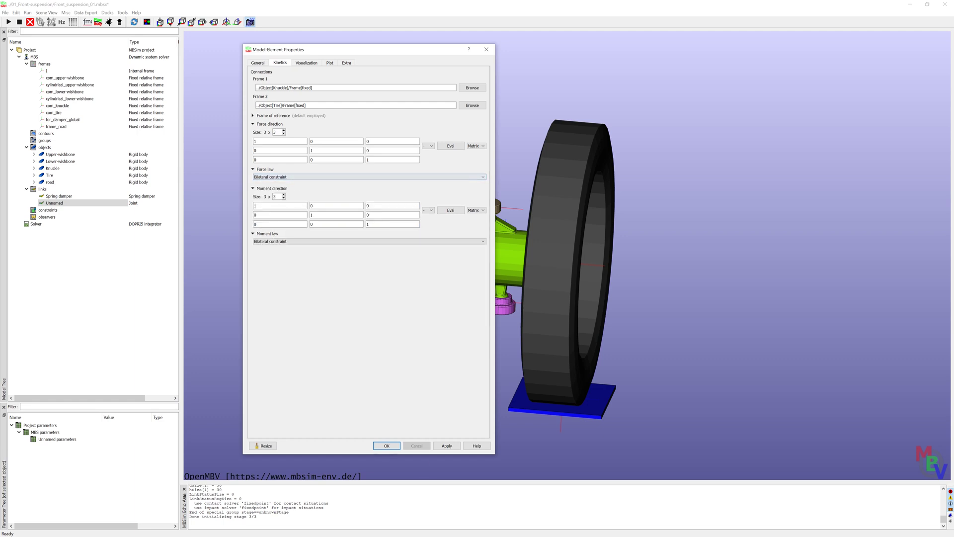
- Accept the fixed joint's properties and add another floating frame joint named spheric-upper to the MBS links
click(386, 446)
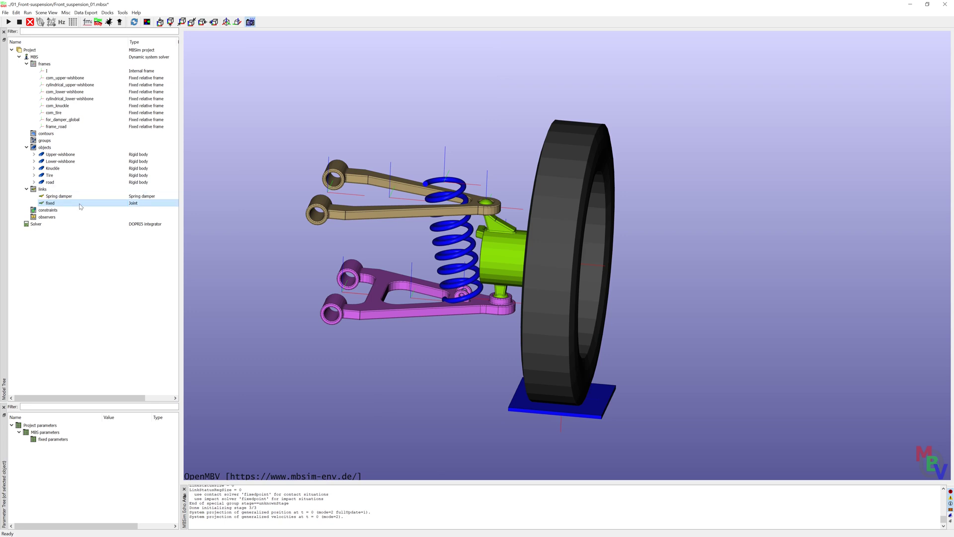
right_click(46, 189)
mouse_move(99, 224)
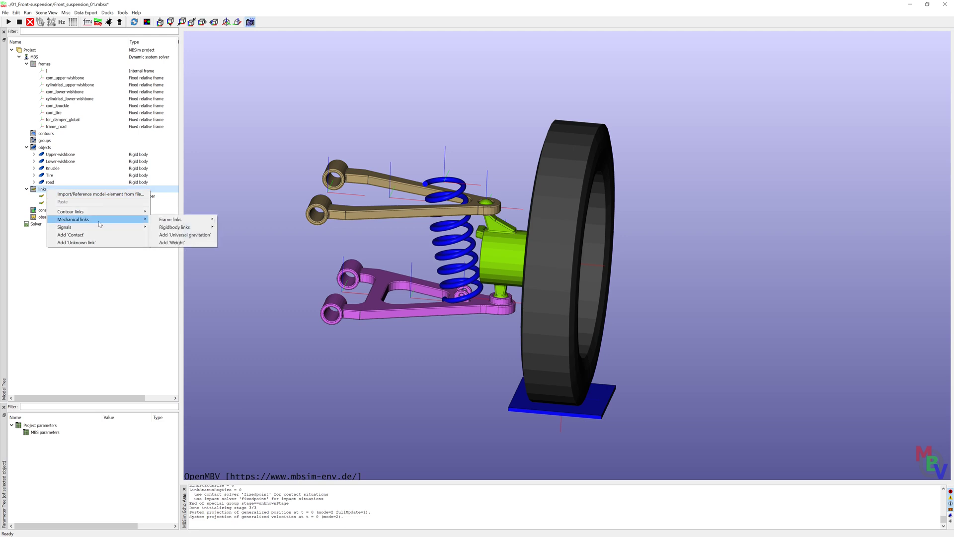
mouse_move(179, 219)
mouse_move(244, 227)
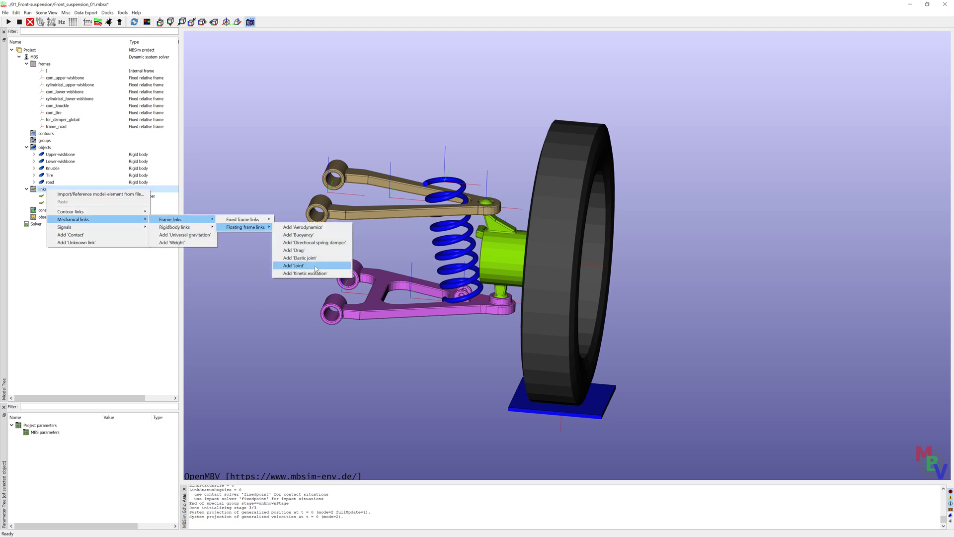
click(316, 267)
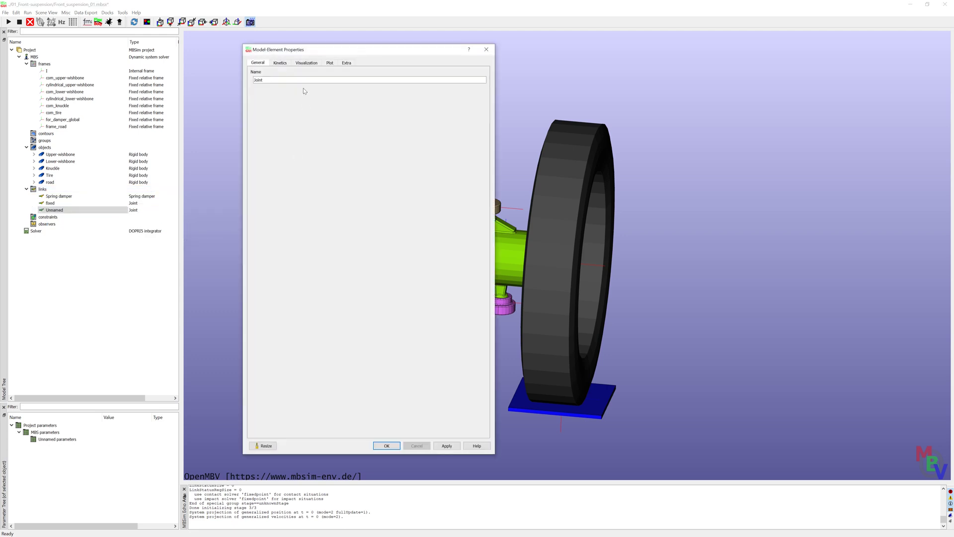
double_click(257, 80)
- Connect Frame 1 of the spheric-upper joint to the upper-spherical frame of the Knuckle
click(279, 63)
click(472, 88)
click(257, 302)
click(264, 330)
click(272, 351)
click(279, 358)
drag(307, 288, 350, 288)
double_click(323, 373)
- Connect Frame 2 of the spheric-upper joint to the spherical-joint frame of the Upper-wishbone
drag(370, 50, 288, 57)
click(388, 112)
click(257, 303)
click(265, 330)
click(271, 338)
click(279, 344)
click(311, 365)
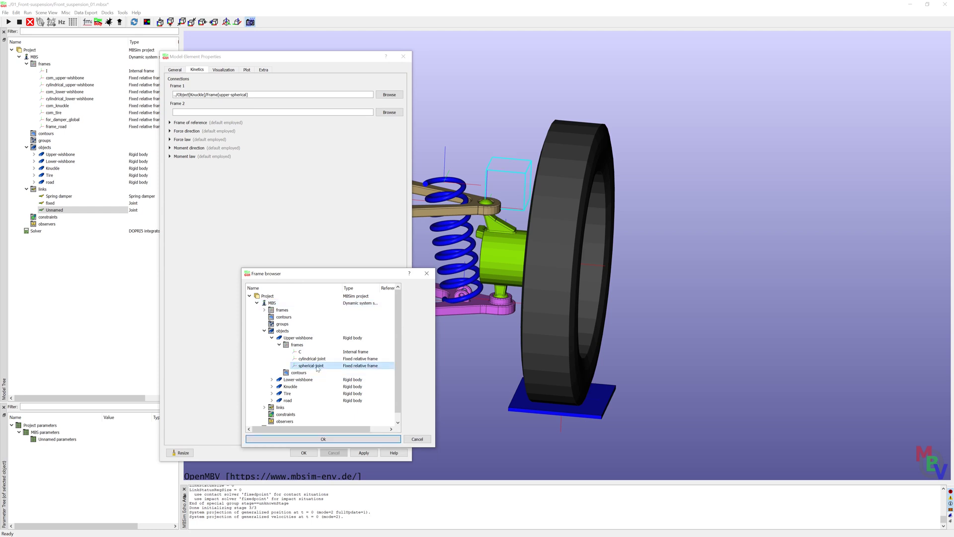
click(323, 439)
- Give the spheric-upper joint a 3 x 3 force direction matrix with 1 on each diagonal entry and a bilateral constraint law
click(187, 131)
click(200, 137)
click(200, 137)
double_click(185, 148)
text(1)
double_click(230, 158)
text(1)
click(289, 166)
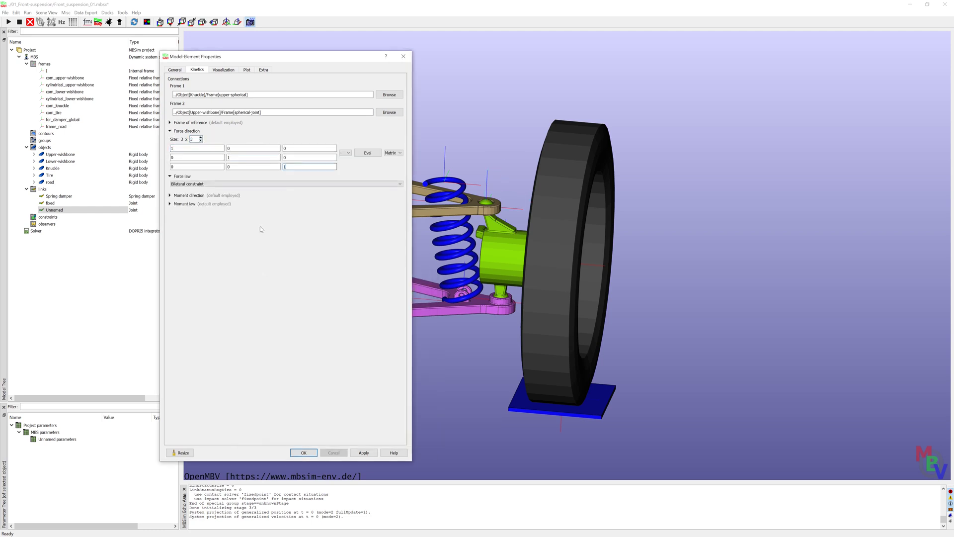
- Define a 3 x 3 moment direction for the spheric-upper joint with 1 only in the third diagonal entry, and accept the joint
click(180, 197)
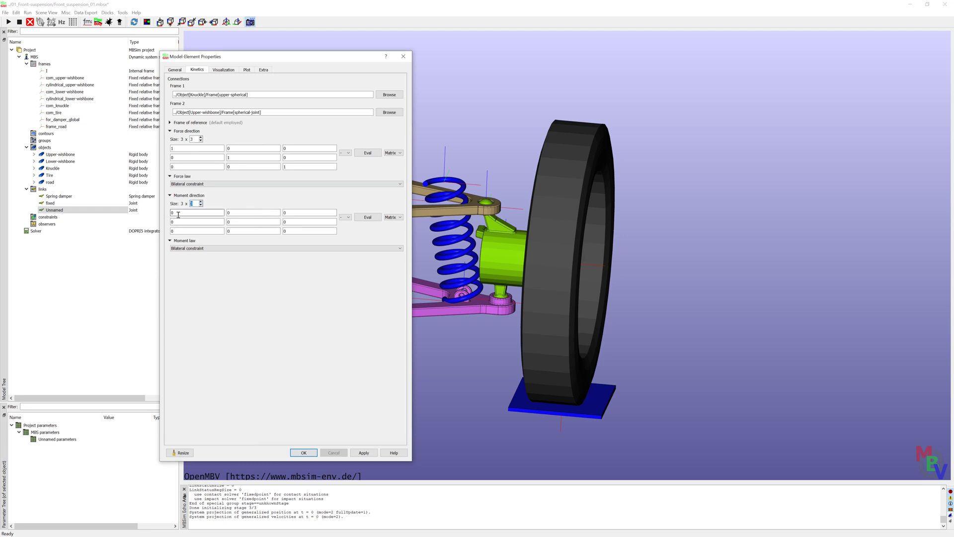
drag(493, 199, 515, 225)
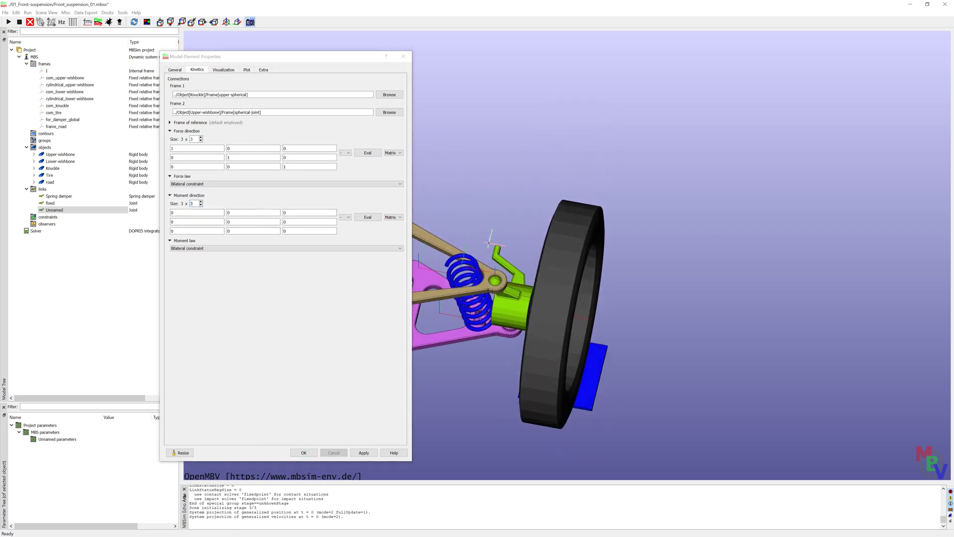
double_click(291, 231)
text(1)
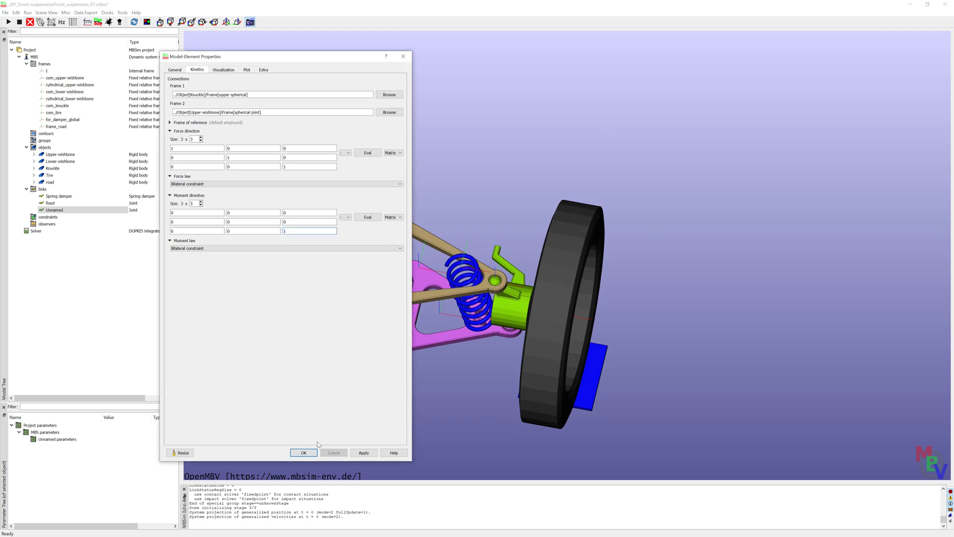
click(304, 453)
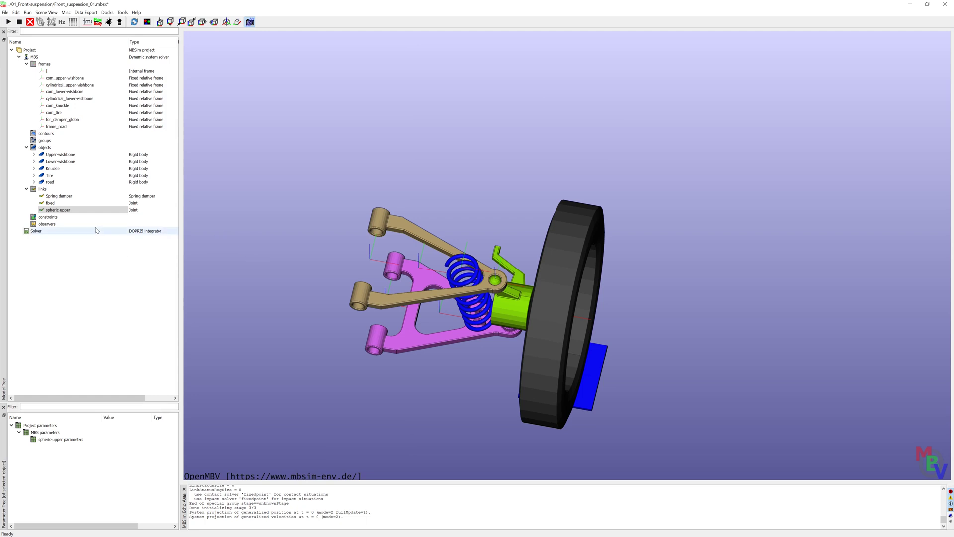
- Add another floating frame joint to the MBS links and give it a name beginning with cyl
right_click(46, 190)
mouse_move(107, 231)
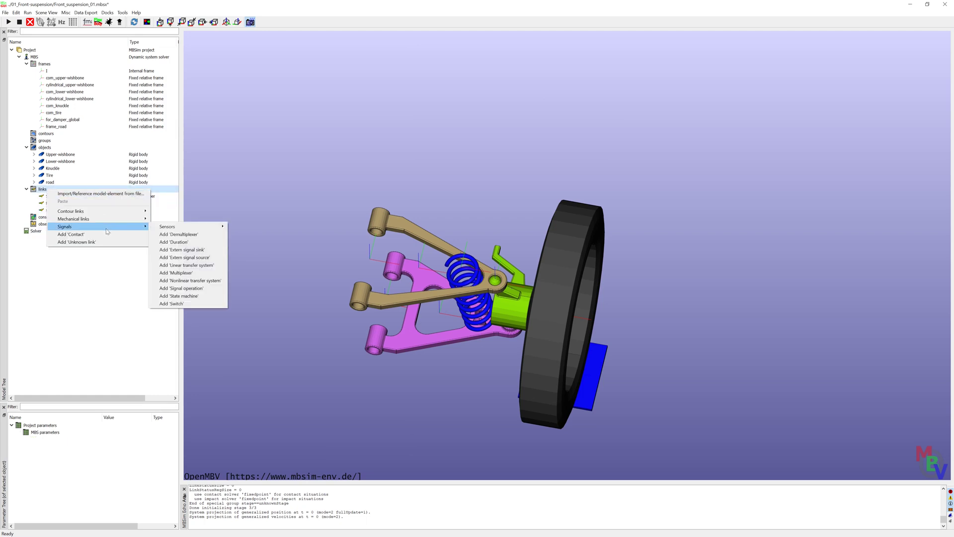
mouse_move(80, 219)
mouse_move(179, 219)
mouse_move(248, 227)
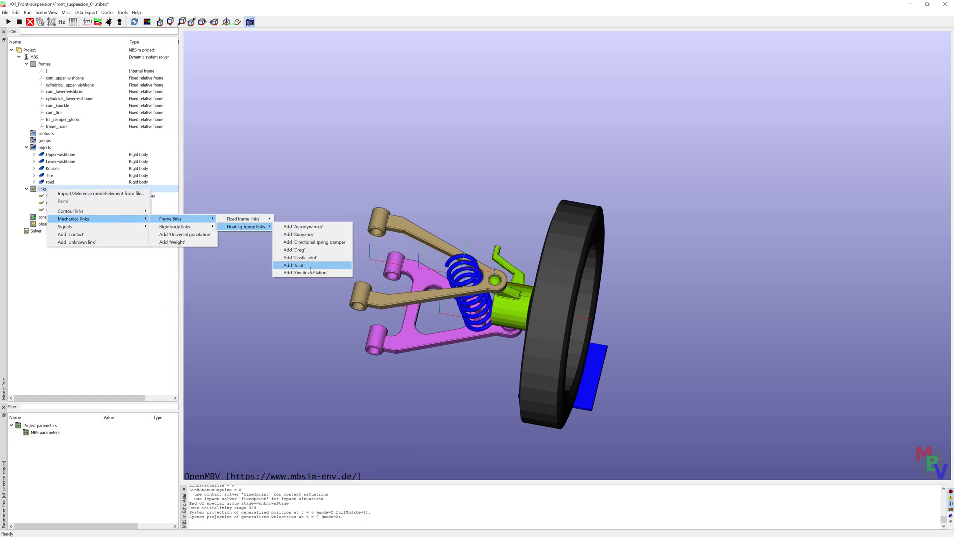
click(298, 265)
click(187, 87)
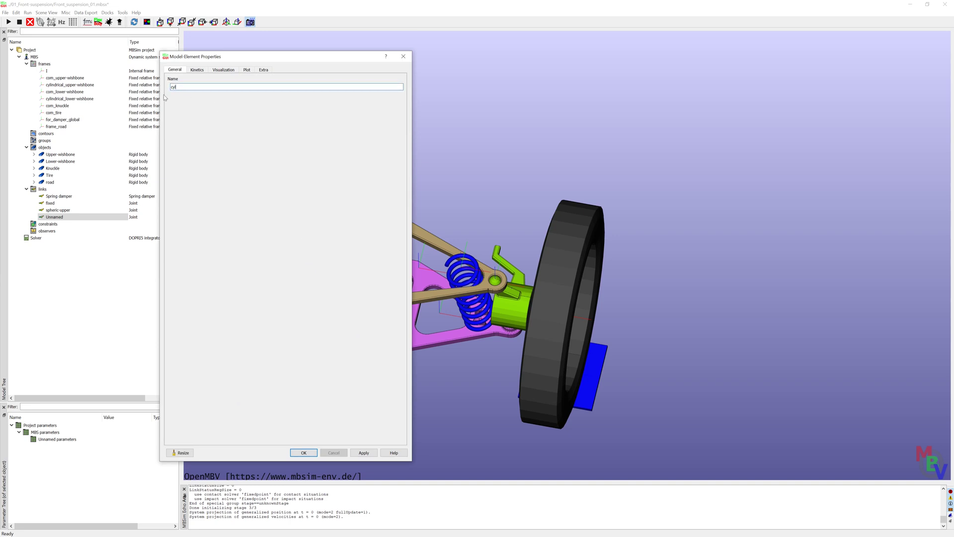
- Complete the joint's name as cylindrical-upper and connect its Frame 1 to the MBS frame cylindrical_upper-wishbone
click(197, 70)
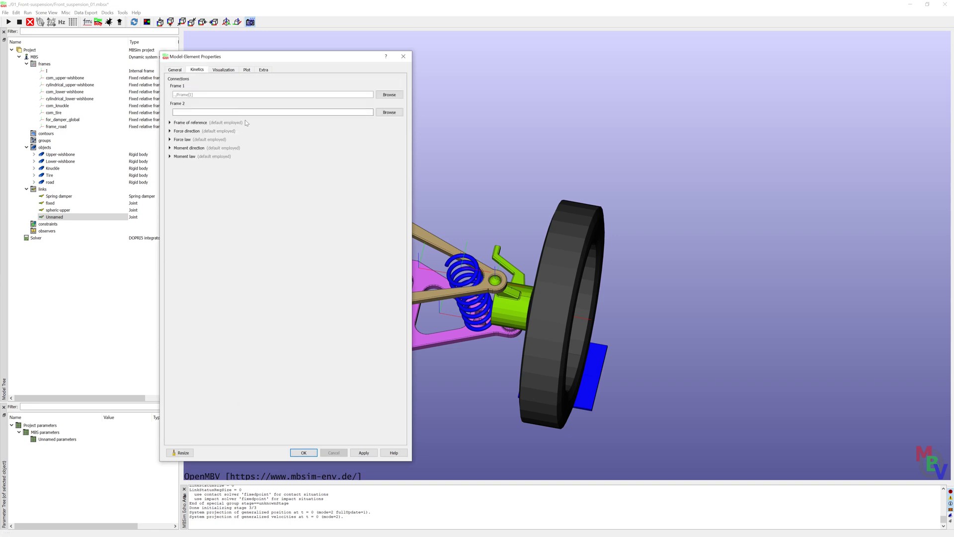
click(389, 95)
click(241, 292)
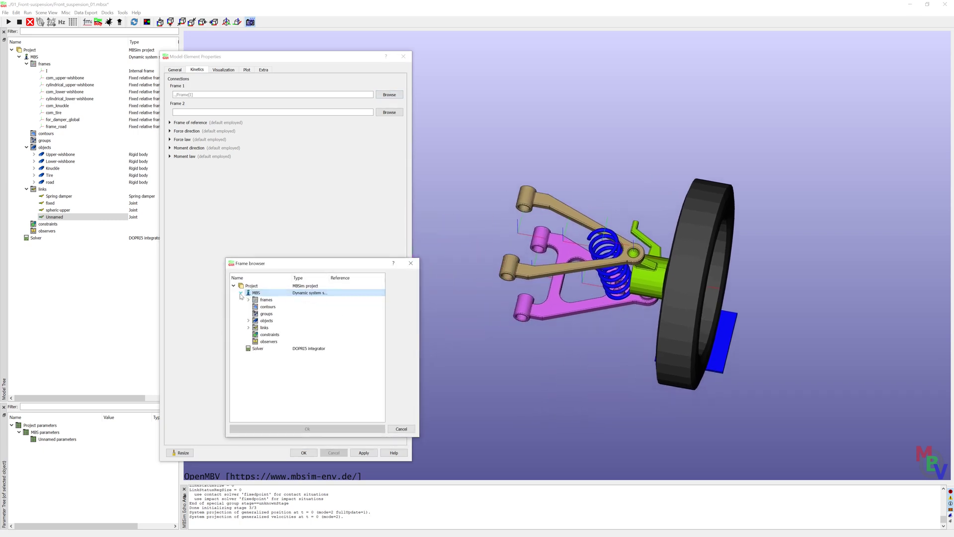
click(248, 300)
click(286, 313)
click(291, 321)
click(319, 430)
- Connect Frame 2 of the cylindrical-upper joint to the cylindrical-joint frame of the Upper-wishbone
click(389, 112)
click(241, 293)
click(248, 320)
click(256, 327)
click(263, 334)
double_click(292, 277)
click(291, 348)
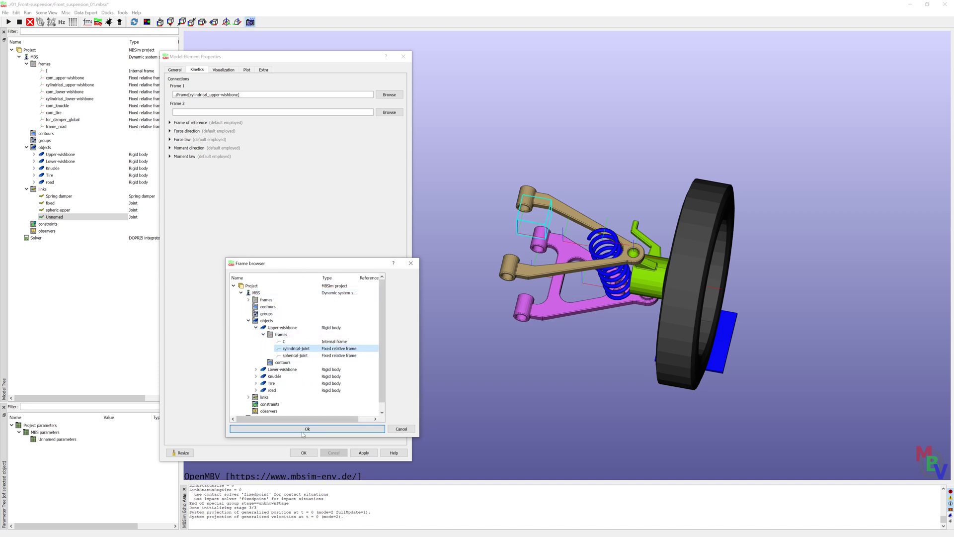
click(305, 428)
- Give the cylindrical-upper joint a 3 x 3 force direction matrix with 1 on each diagonal entry and a bilateral constraint law
click(169, 132)
click(201, 137)
click(201, 137)
drag(182, 148, 169, 148)
text(1)
drag(238, 158, 225, 158)
text(1)
drag(291, 167, 280, 167)
- Define a 3 x 3 moment direction for the cylindrical-upper joint with 1 in the first and third diagonal entries, and accept the joint
text(1)
click(206, 195)
click(200, 202)
click(201, 202)
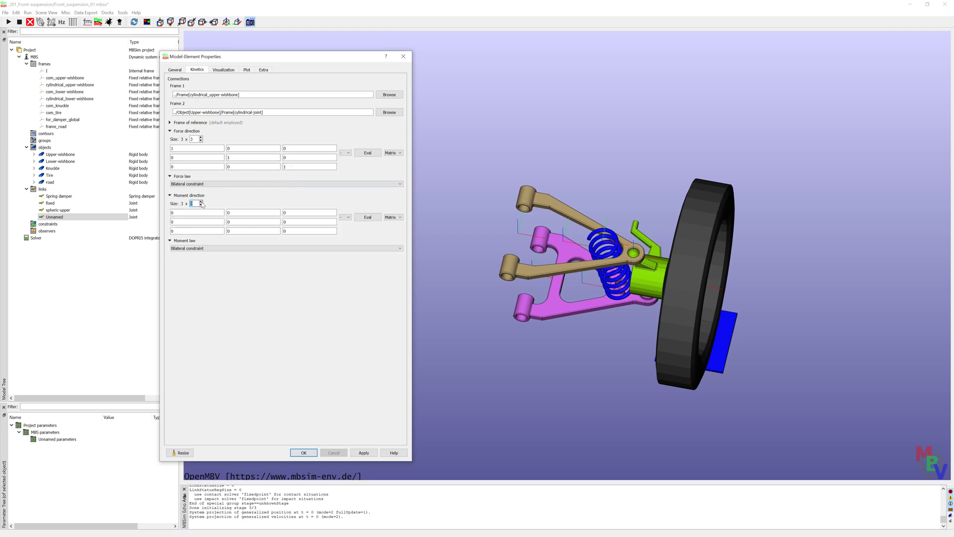
double_click(198, 212)
text(1)
double_click(230, 222)
double_click(298, 231)
text(1)
click(303, 452)
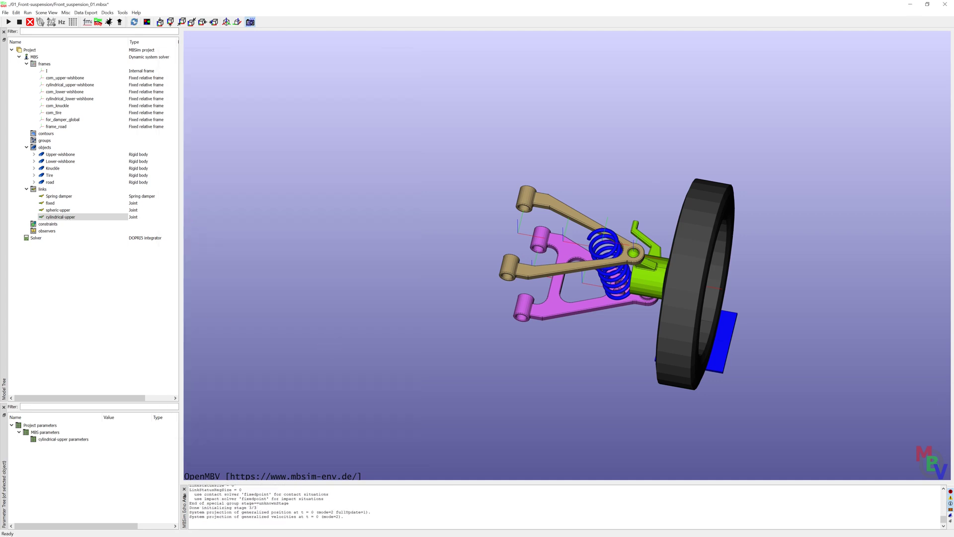
- Add another floating frame joint to the MBS links and name it spheric-lower
right_click(41, 189)
mouse_move(124, 219)
mouse_move(178, 227)
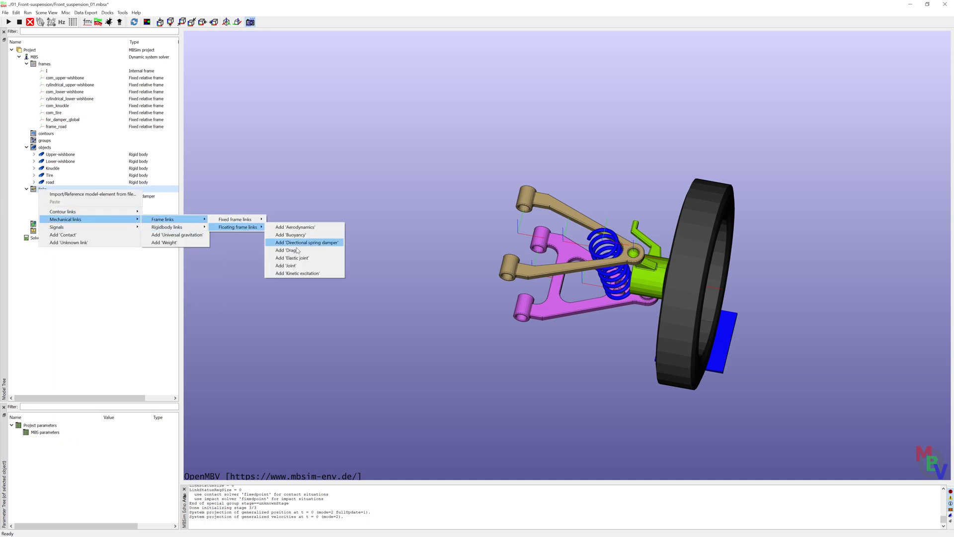
click(278, 229)
click(239, 87)
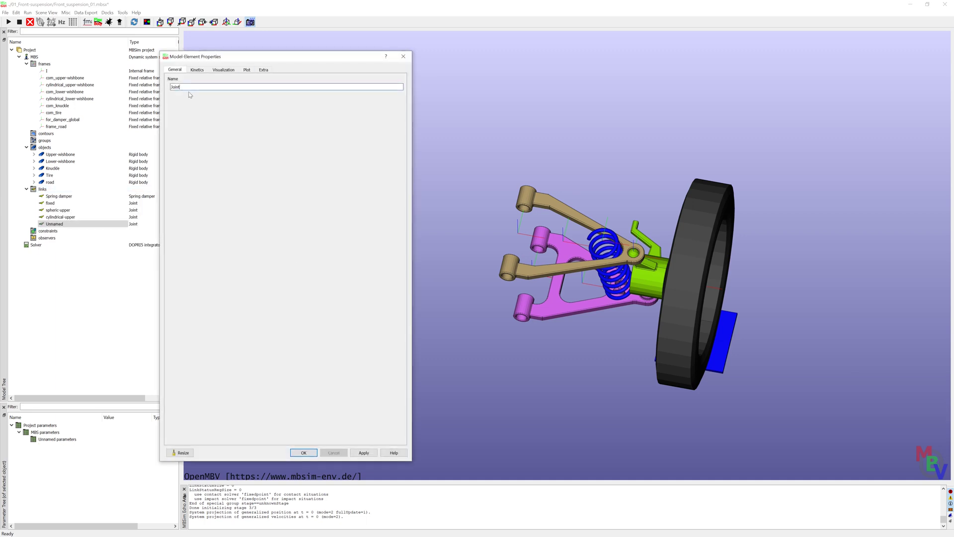
- Connect Frame 1 of the spheric-lower joint to the lower-spherical frame of the Knuckle
click(197, 70)
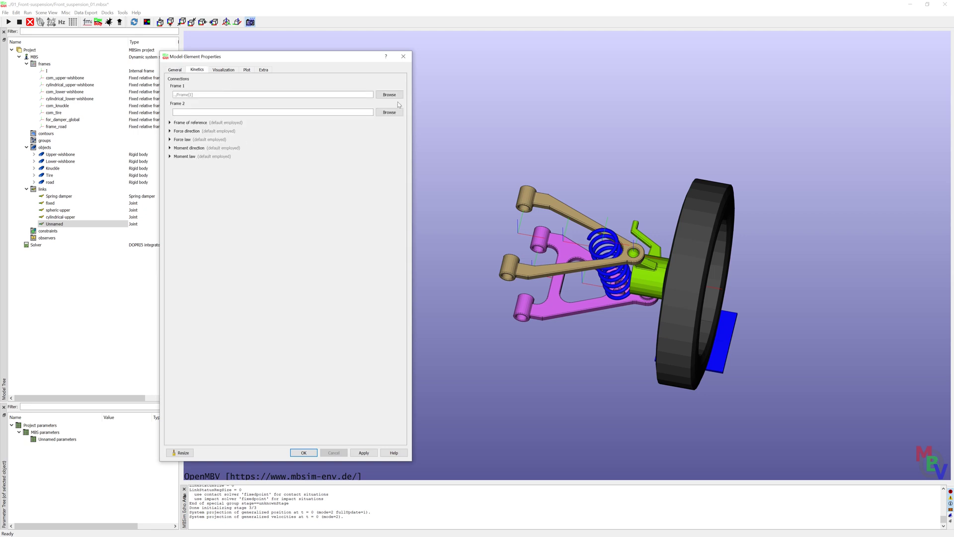
click(389, 95)
click(249, 320)
click(256, 341)
click(263, 348)
drag(291, 277, 318, 277)
click(316, 369)
click(317, 430)
- Connect Frame 2 of spheric-lower to the Lower-wishbone's spherical-joint frame and accept it with a 3 x 3 force direction of diagonal 1s
click(388, 112)
click(249, 320)
click(256, 335)
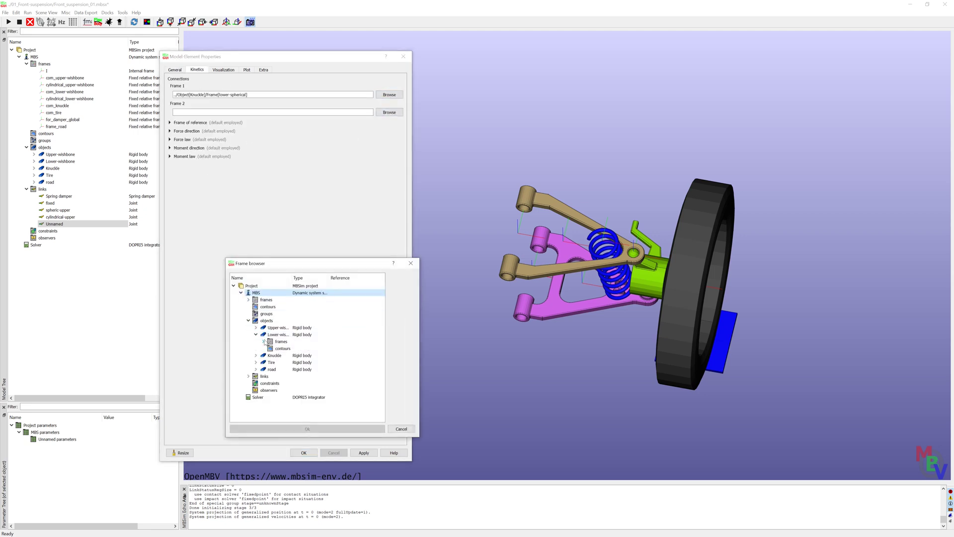
click(264, 341)
click(295, 362)
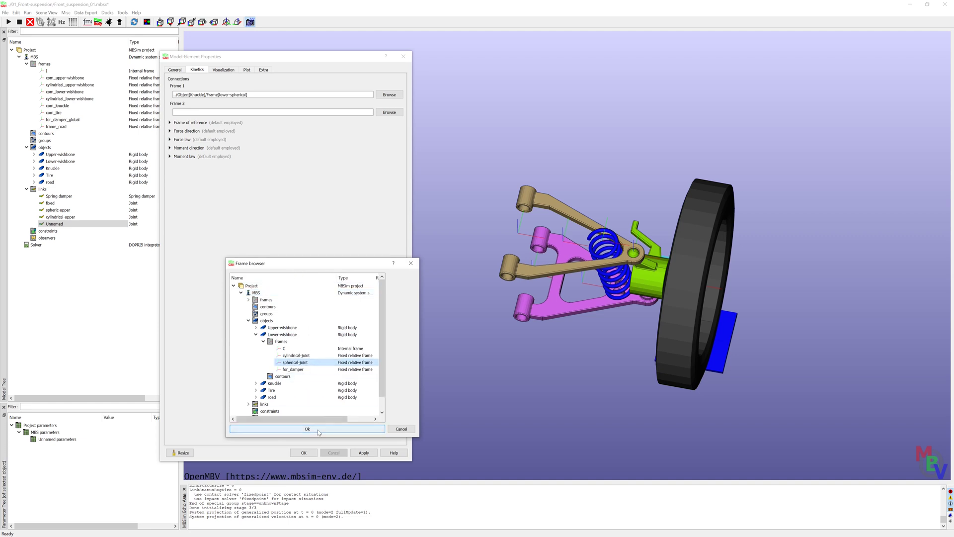
click(307, 428)
click(186, 131)
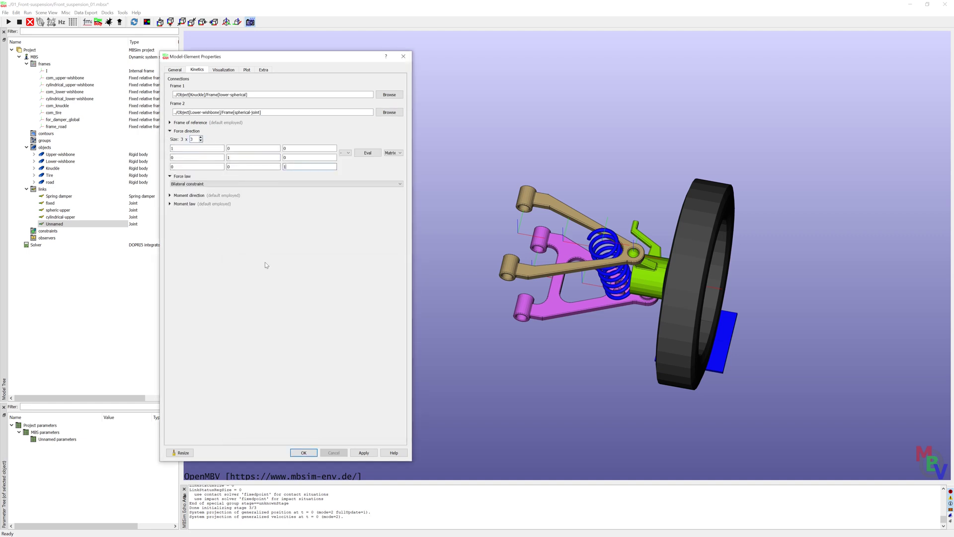
click(303, 452)
- Add another floating frame joint to the MBS links and name it cylindrical-lower
right_click(43, 189)
mouse_move(124, 220)
mouse_move(209, 226)
click(308, 269)
double_click(184, 88)
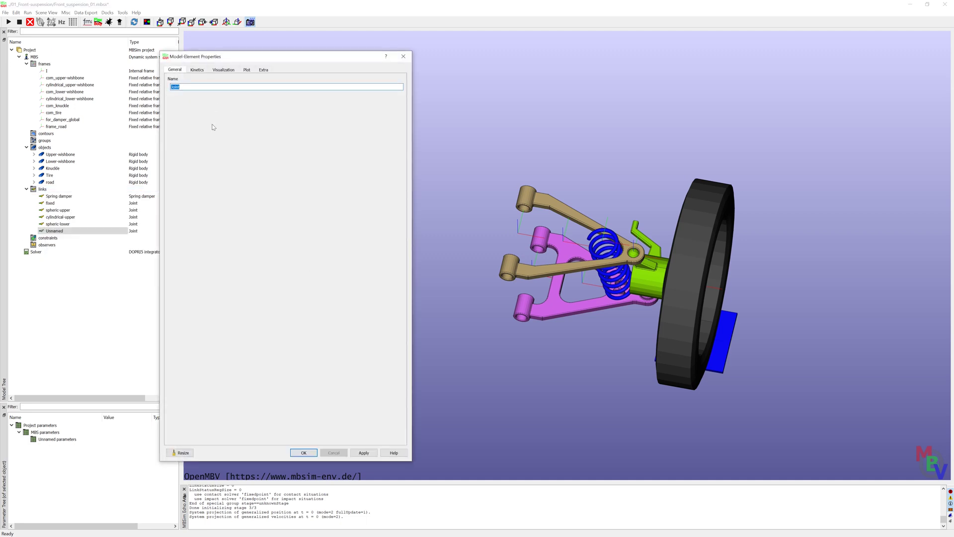
- Connect Frame 1 of the cylindrical-lower joint to the MBS frame cylindrical_lower-wishbone
click(197, 69)
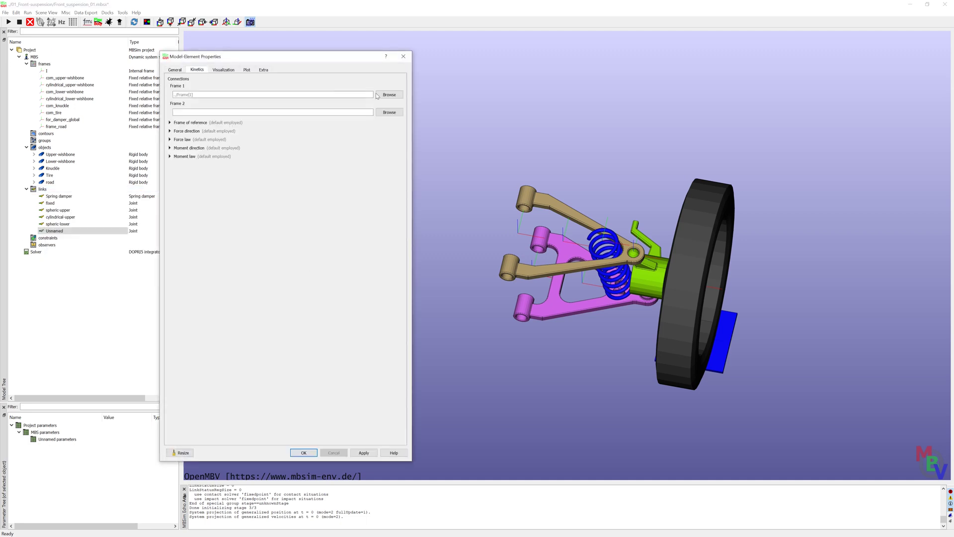
click(389, 94)
click(247, 300)
drag(292, 276, 340, 276)
click(292, 334)
click(307, 428)
- Connect Frame 2 of the cylindrical-lower joint to the cylindrical-joint frame of the Lower-wishbone
click(389, 113)
click(249, 321)
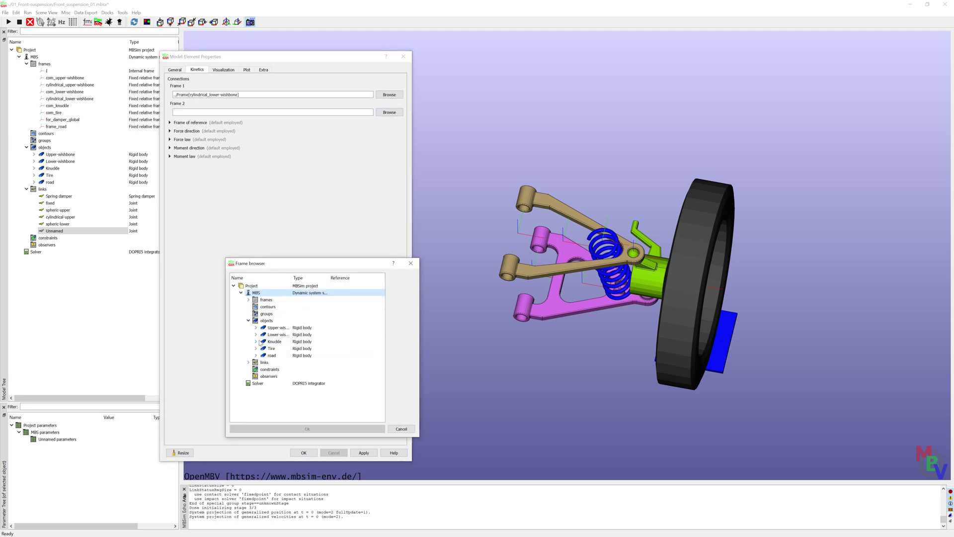
click(256, 334)
click(263, 342)
click(283, 355)
click(307, 428)
- Give the cylindrical-lower joint 3 x 3 force and moment direction matrices, with 1 on each force diagonal entry, and accept the joint
click(174, 131)
double_click(200, 137)
double_click(173, 148)
text(1)
double_click(228, 158)
text(1)
double_click(284, 167)
text(1)
click(182, 196)
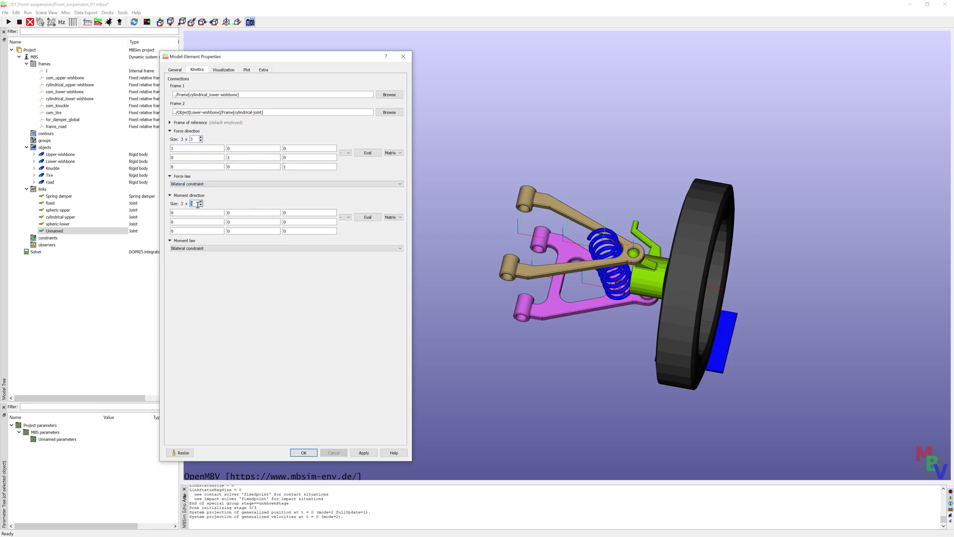
click(304, 452)
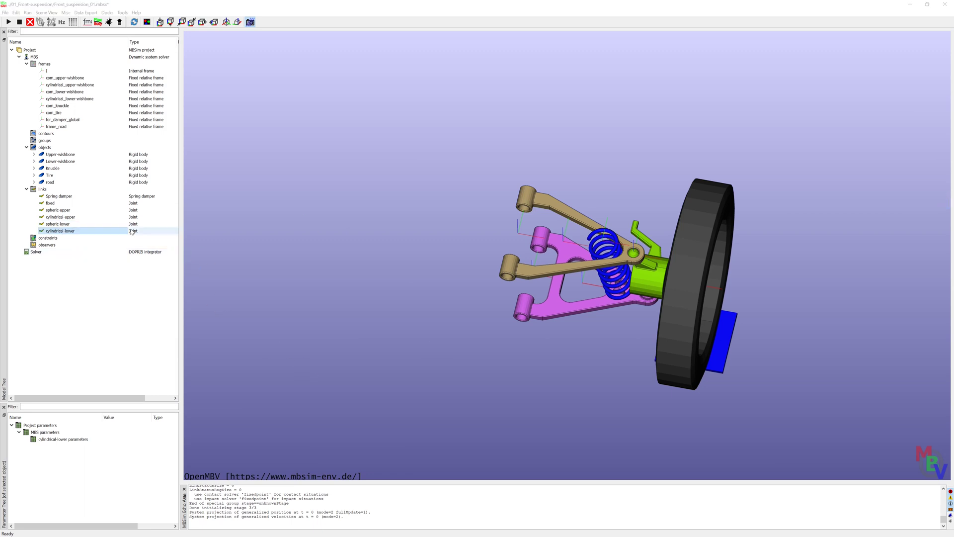
- Add a contact to the MBS links and set its Contour 1 to the Plane contour of the Tire
right_click(45, 189)
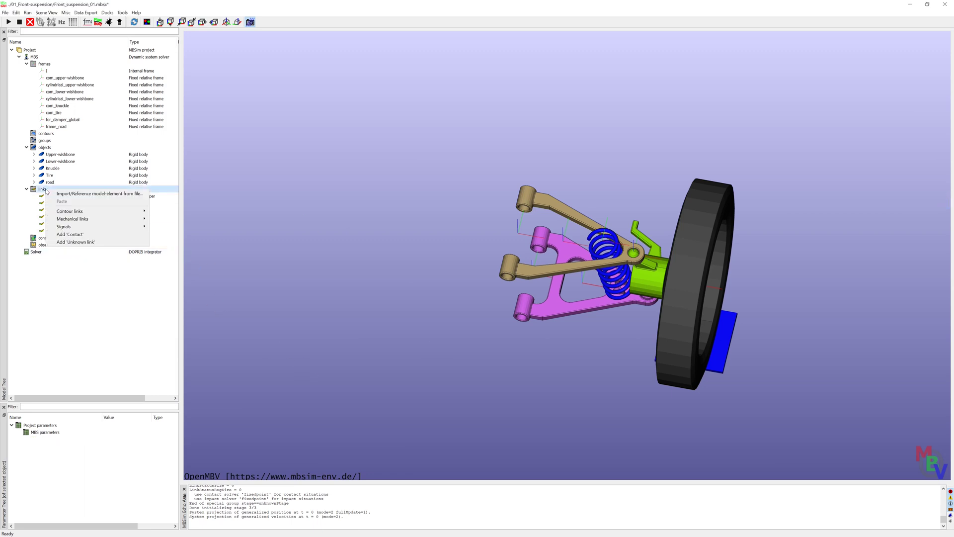
click(91, 236)
click(196, 70)
click(390, 95)
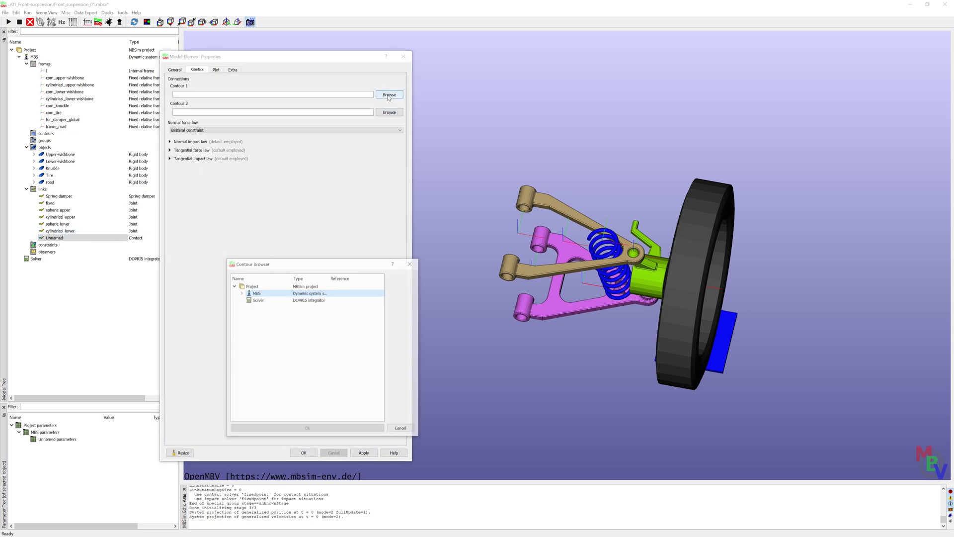
click(241, 294)
click(249, 321)
click(256, 348)
click(263, 363)
click(285, 369)
drag(292, 278, 333, 277)
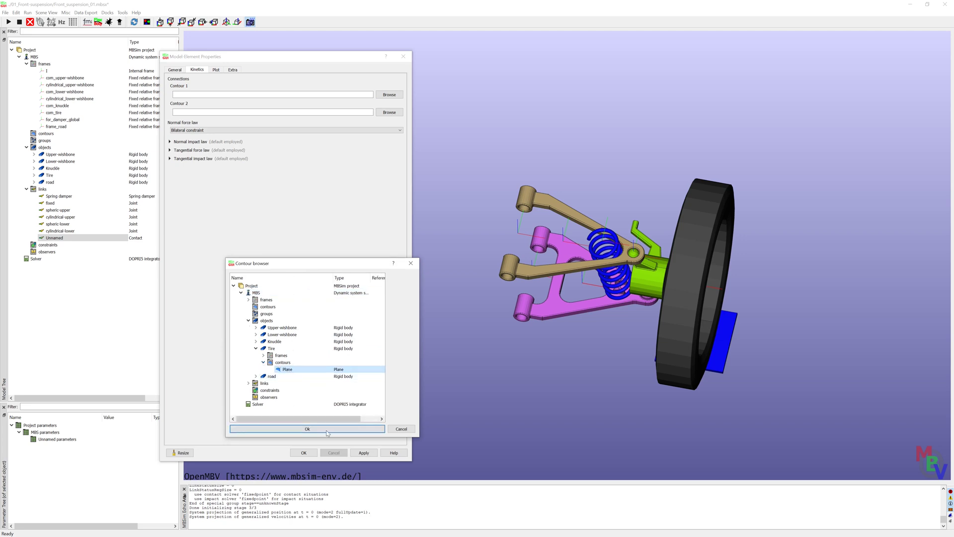
click(307, 428)
- Set Contour 2 of the contact to the Cuboid contour of the road body
click(389, 112)
click(241, 292)
click(249, 320)
click(256, 355)
click(263, 369)
click(286, 377)
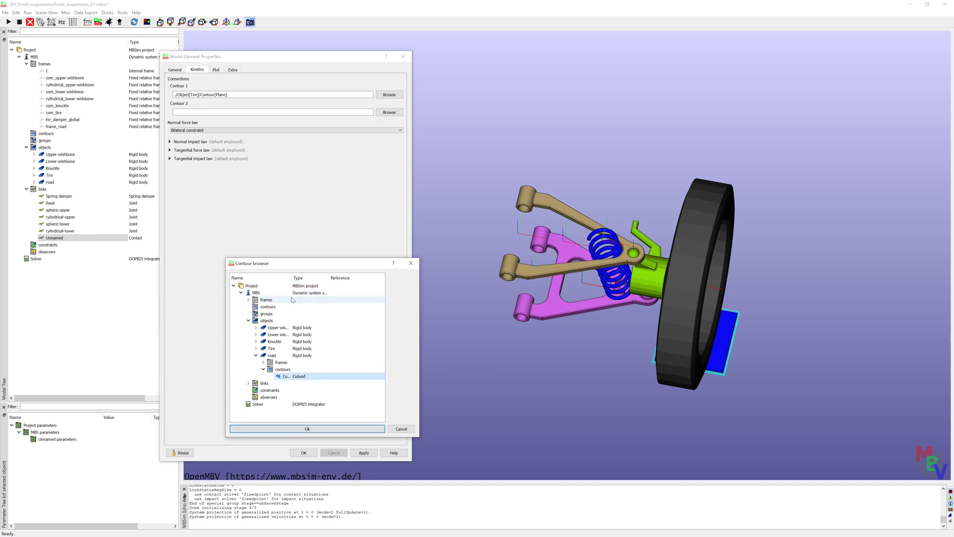
click(313, 429)
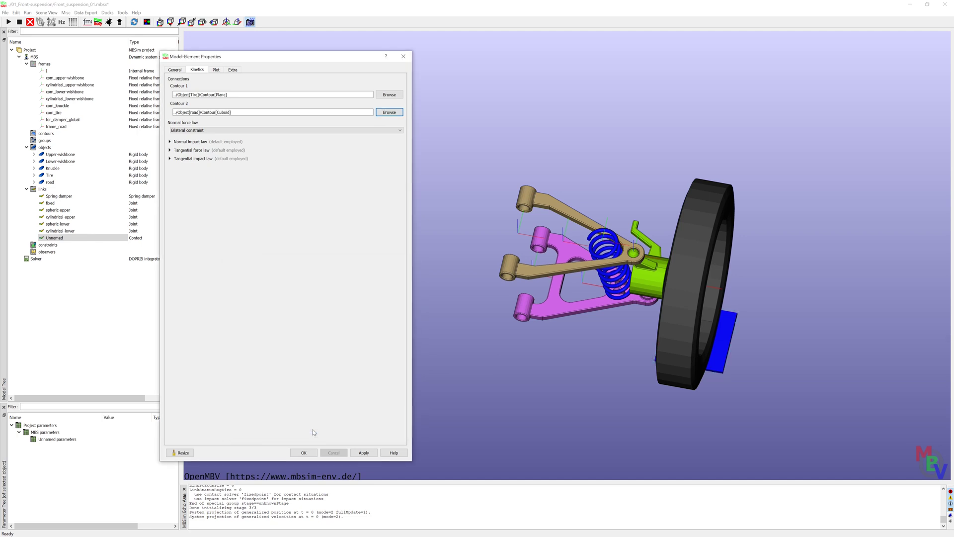
- Give the contact a regularized bilateral normal force law with stiffness 500 N/mm and damping 100 N*s/m, plus a bilateral normal impact law
click(239, 130)
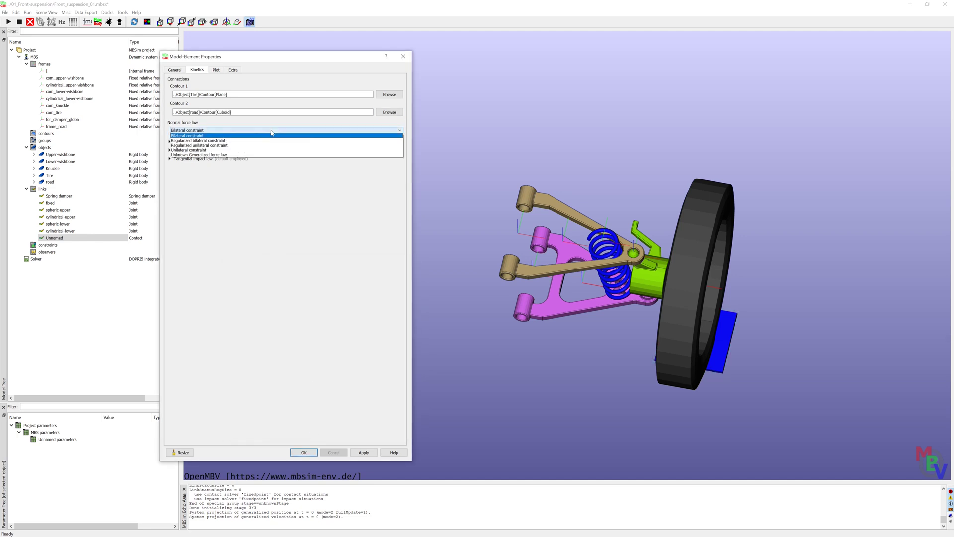
click(238, 147)
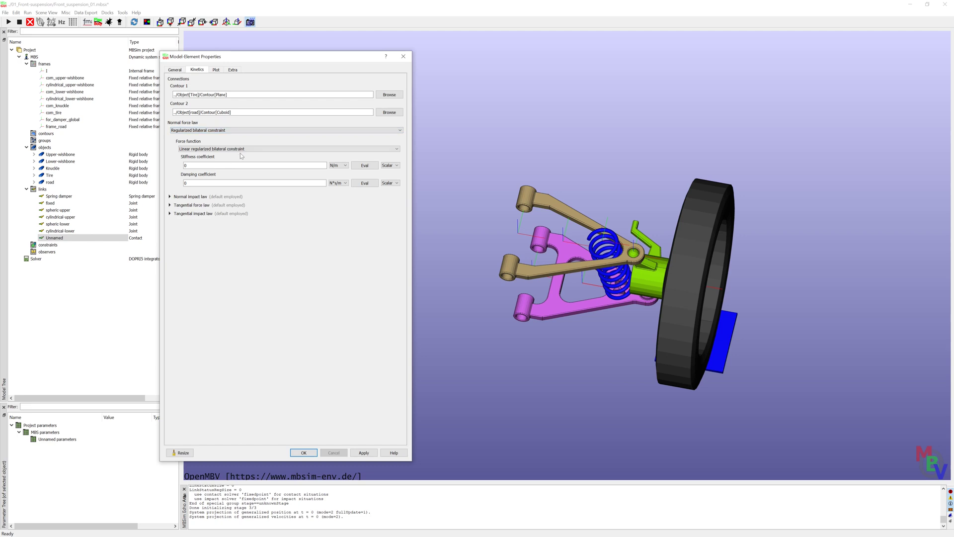
click(189, 165)
text(500)
click(338, 165)
click(341, 173)
drag(197, 185, 183, 176)
click(215, 197)
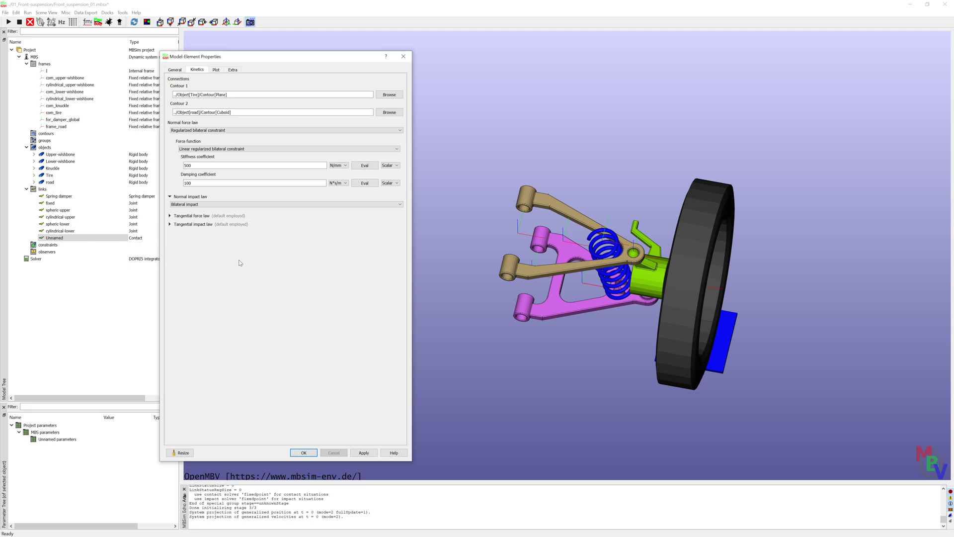
click(304, 452)
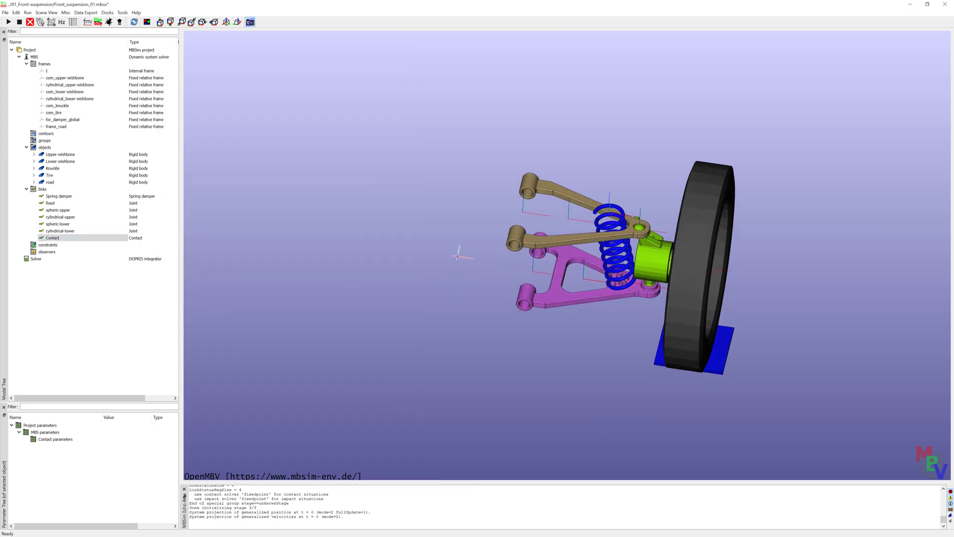
- Add a generalized acceleration constraint to the MBS constraints
scroll(492, 346, down, 3)
scroll(490, 342, up, 4)
drag(490, 342, 472, 335)
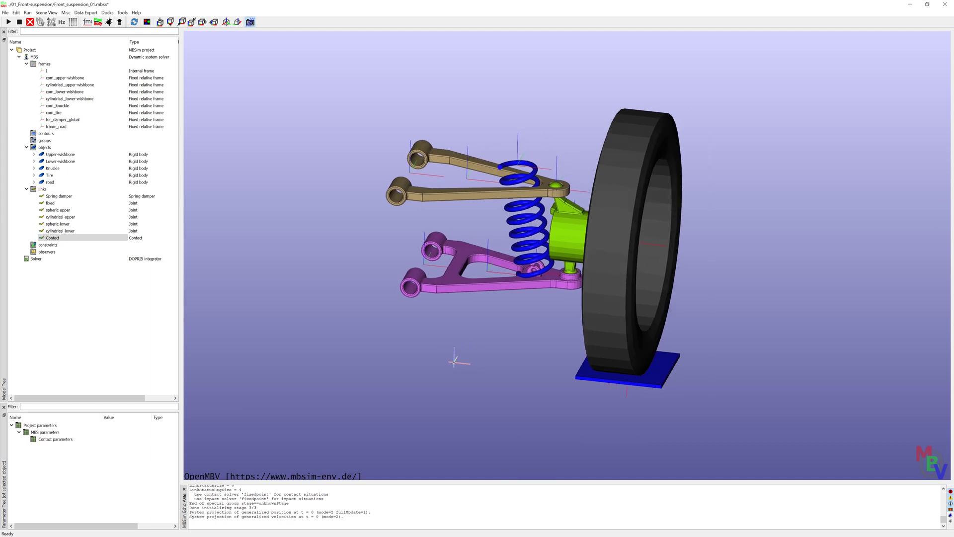
click(84, 245)
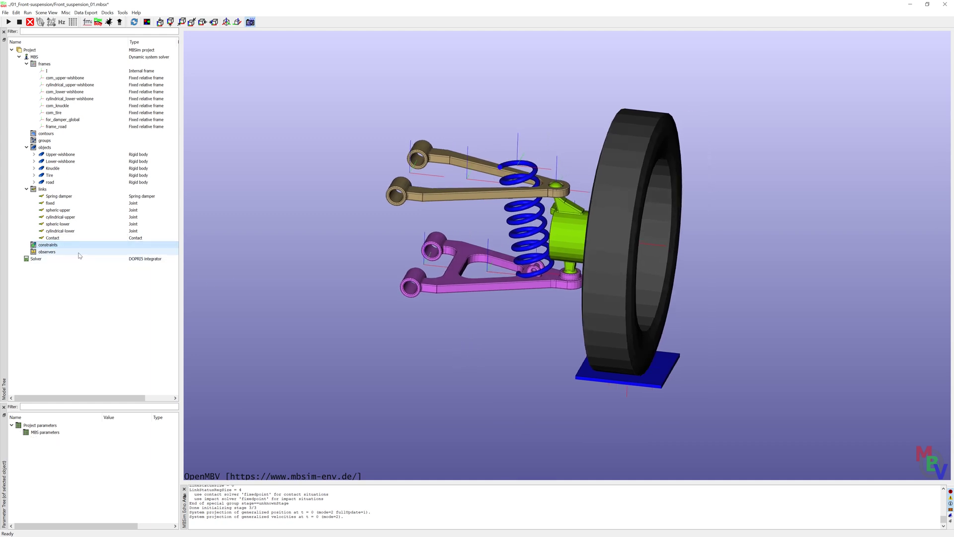
right_click(53, 246)
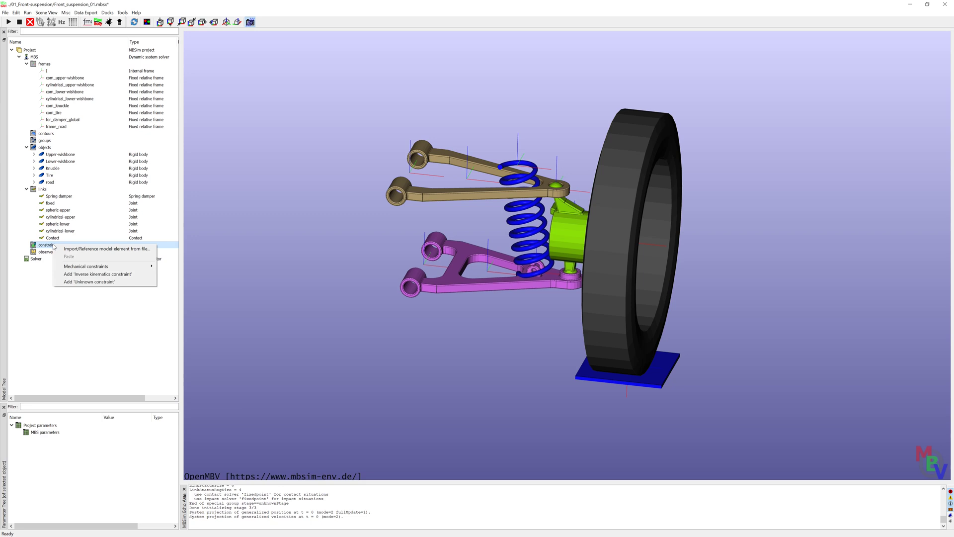
mouse_move(115, 267)
mouse_move(207, 268)
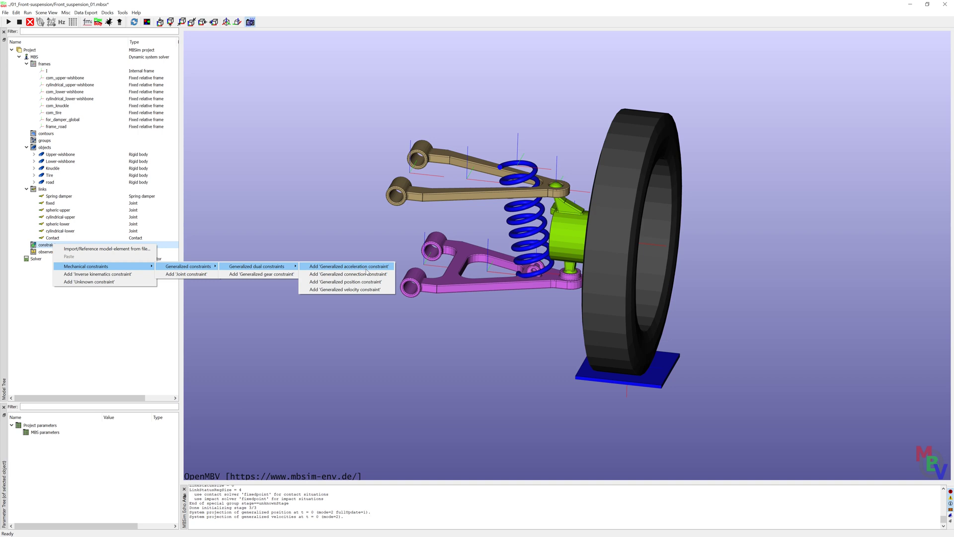
click(362, 270)
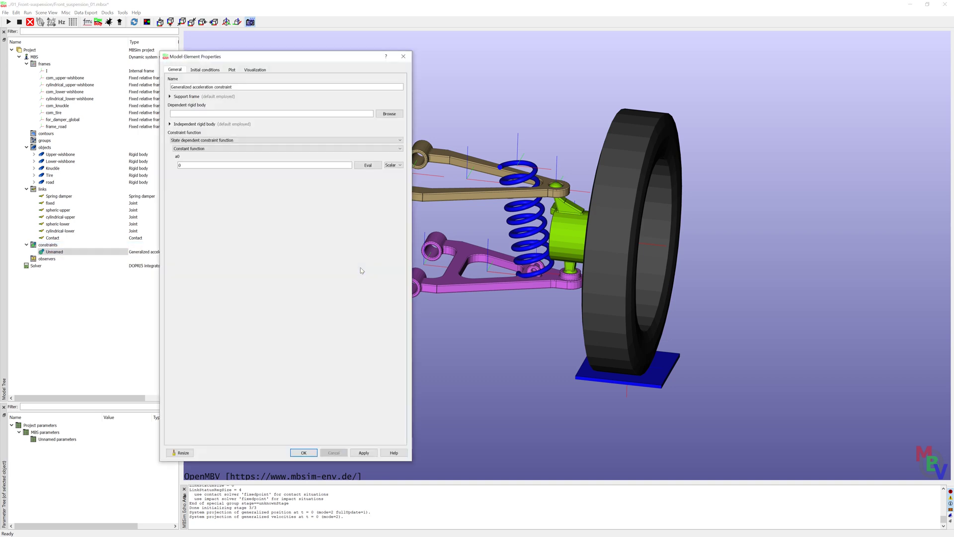
drag(251, 58, 310, 62)
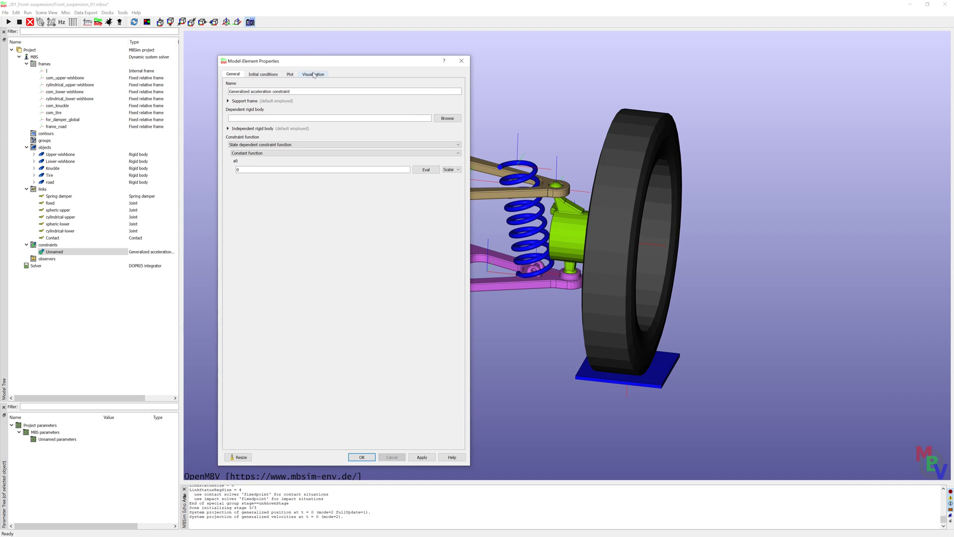
- Set the road as the constraint's dependent rigid body and choose a time dependent constraint function
click(446, 118)
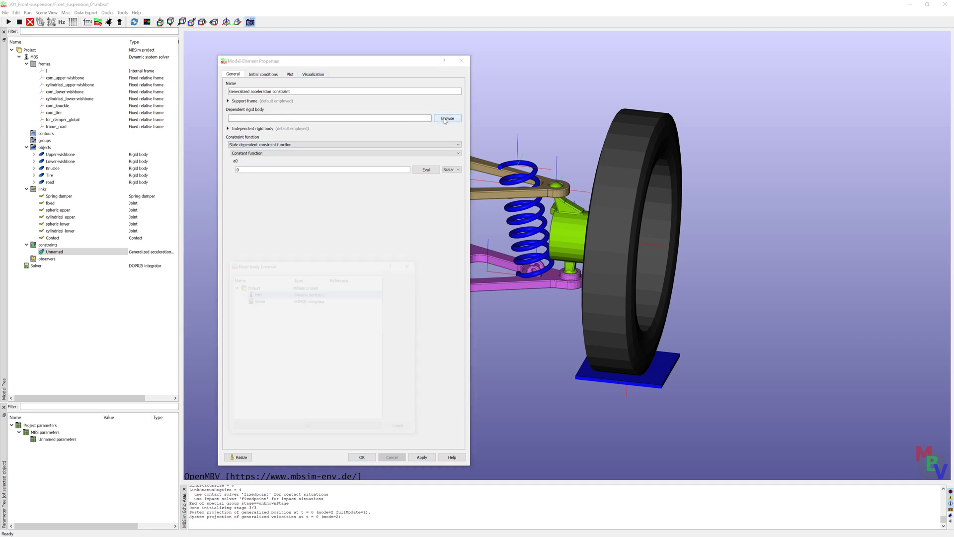
click(241, 292)
click(248, 320)
click(272, 356)
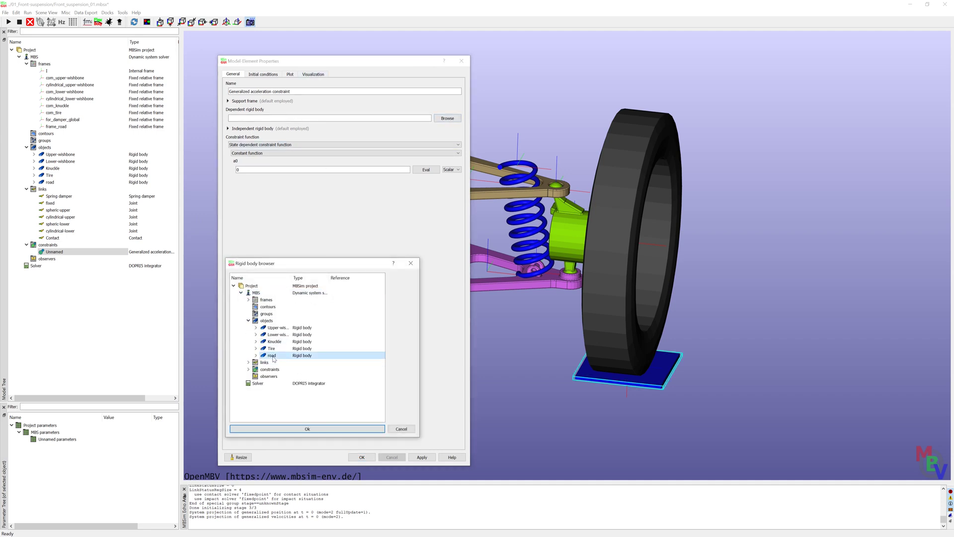
click(304, 430)
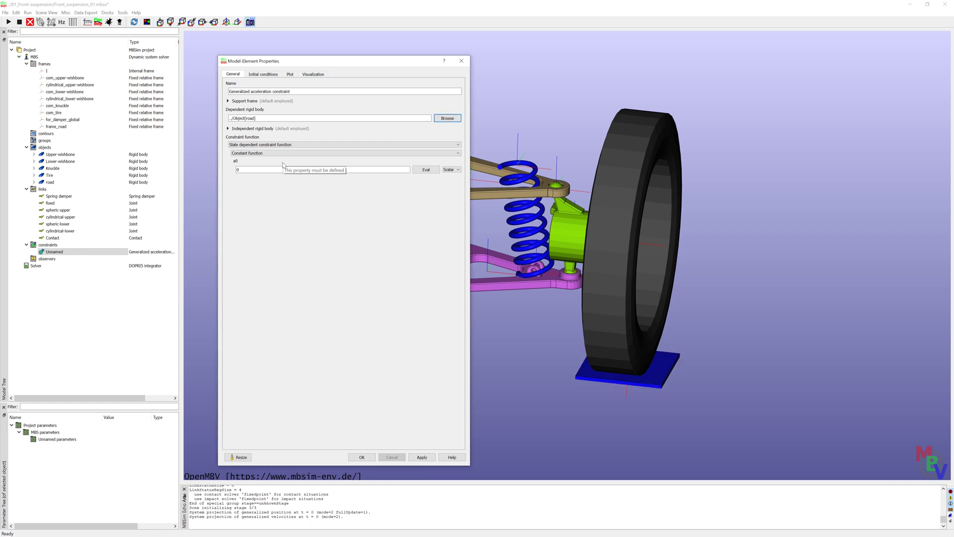
click(271, 145)
click(286, 159)
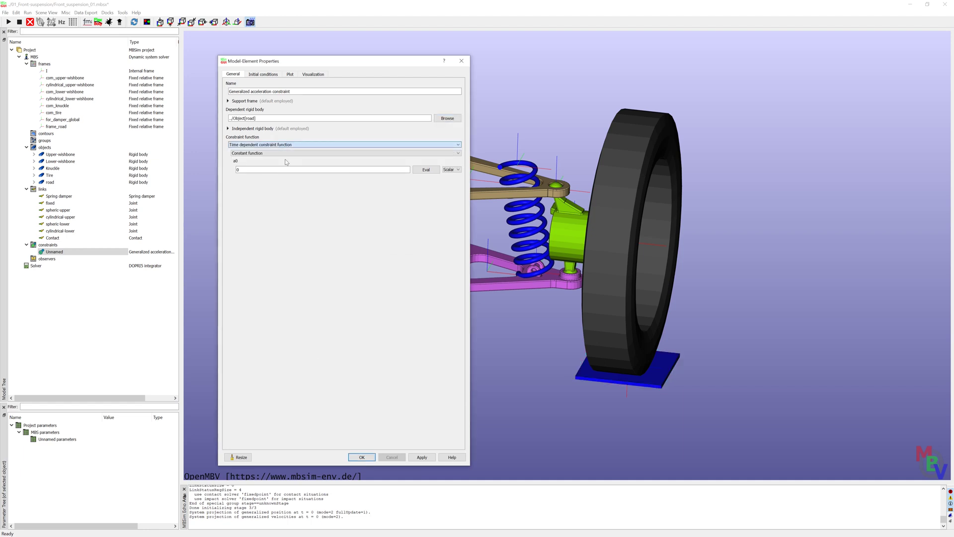
- Define the constraint function as a tabular function in xy form with a table of nine rows
click(286, 153)
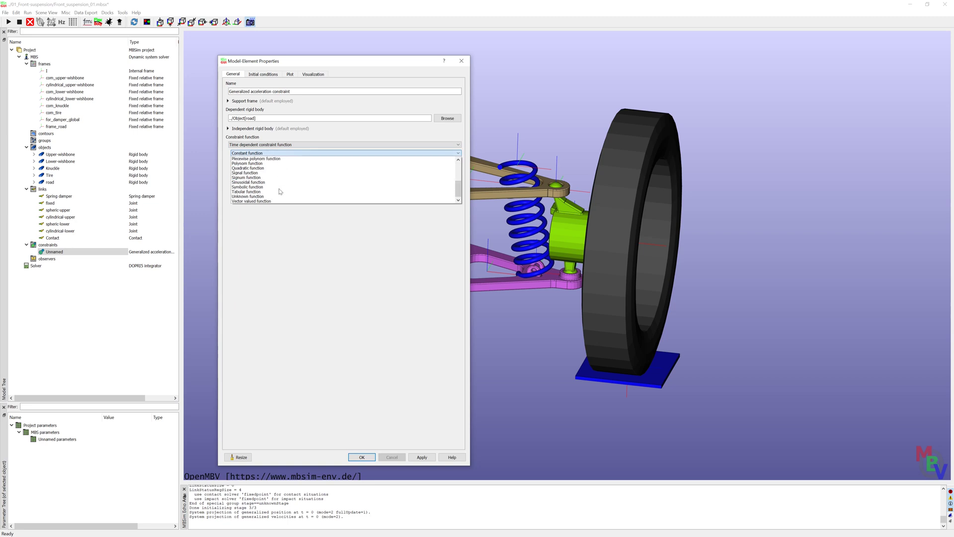
click(277, 195)
click(275, 161)
click(263, 172)
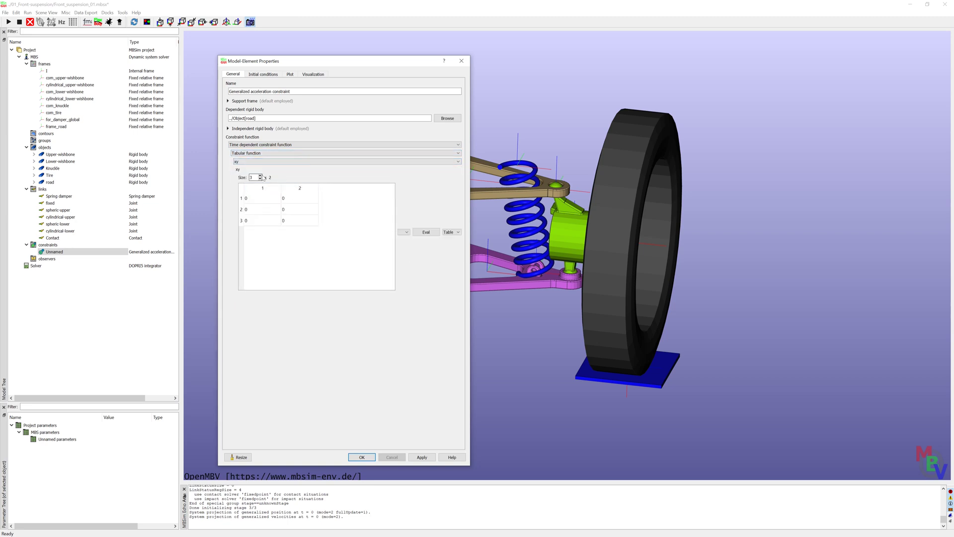
click(260, 177)
click(261, 176)
click(260, 176)
click(261, 177)
click(260, 177)
click(260, 177)
- Fill the table's first column from row 2 to row 9 with 0.25, 0.5, 0.75, 1, 1.25, 1.5, 1.75 and 2
click(253, 188)
text(0.25)
click(255, 195)
text(0.5)
click(257, 205)
text(0.75)
click(258, 218)
text(1)
click(261, 229)
text(1.25)
click(255, 241)
text(1.5)
click(255, 251)
text(1.75)
click(255, 262)
text(2)
- Fill the table's second column from row 2 to row 9 with -1, 2, -2, 2, -4, 6, -2 and 2, and accept the constraint
click(296, 175)
click(289, 186)
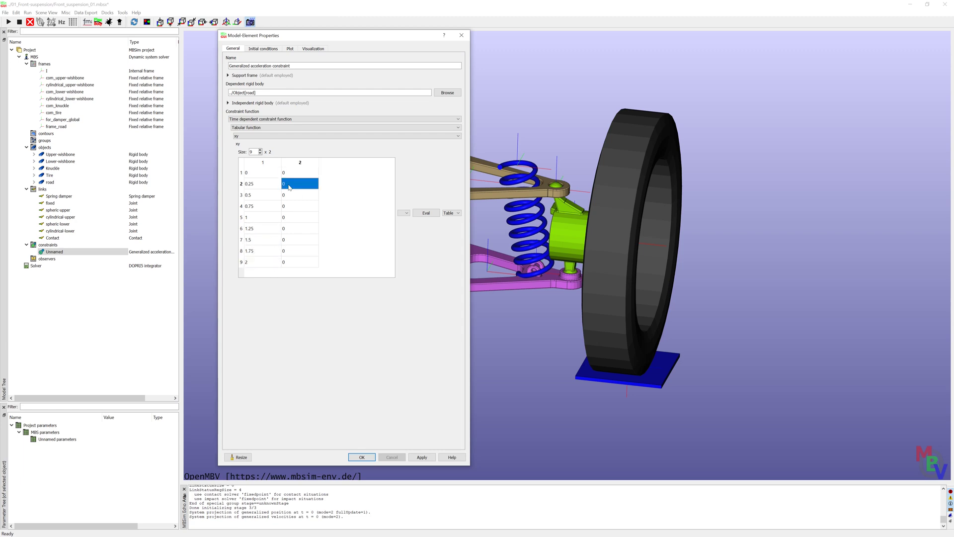
text(-1)
click(292, 194)
text(2)
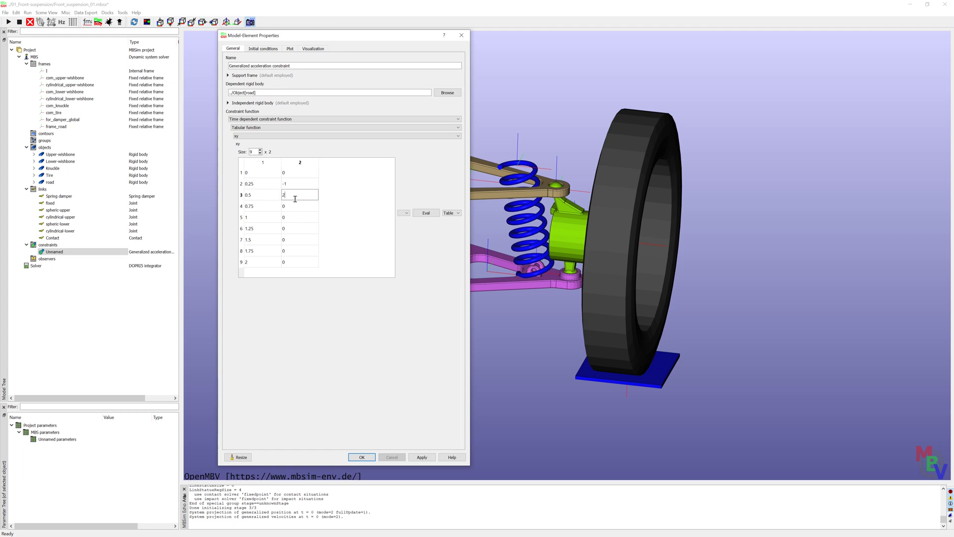
click(296, 206)
text(-2)
click(293, 217)
text(2)
click(292, 228)
text(-4)
click(292, 243)
text(6)
click(291, 250)
text(-)
click(288, 262)
text(2)
drag(370, 40, 372, 44)
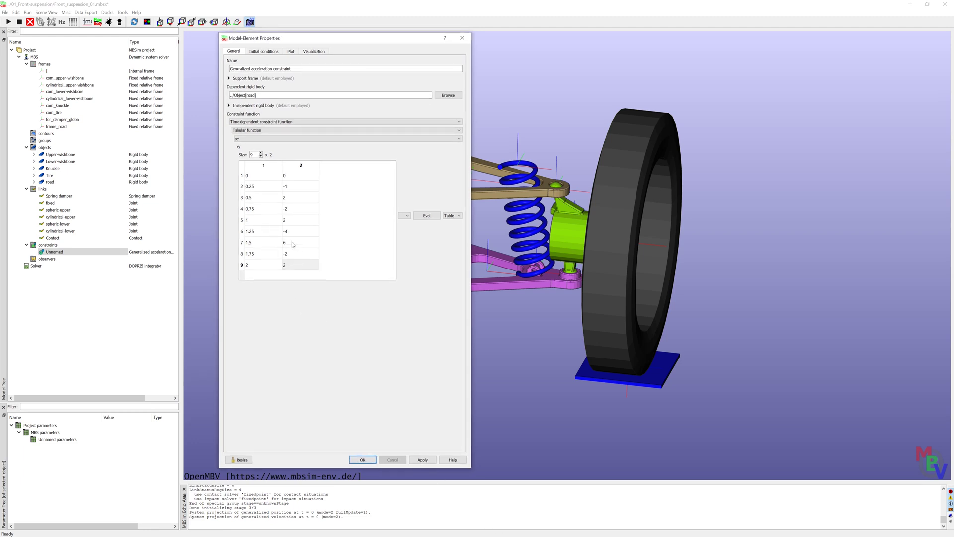
click(362, 460)
- Add a recursive generalizedAcceleration plot feature to the road body
double_click(50, 182)
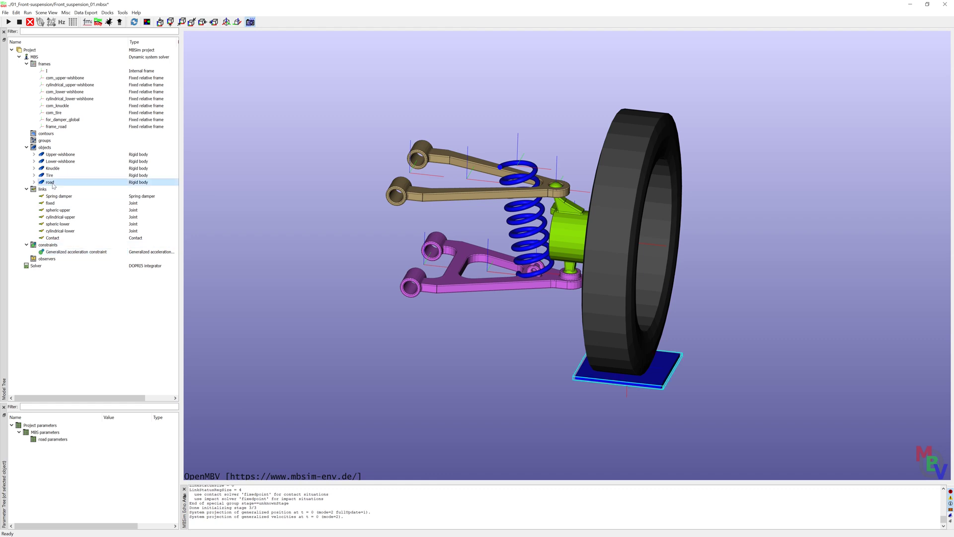
click(349, 51)
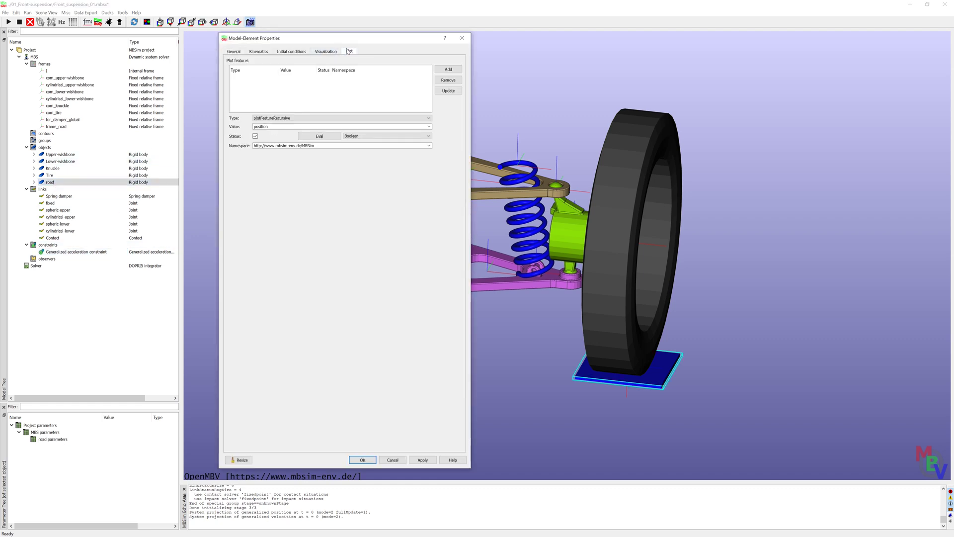
click(428, 126)
scroll(403, 144, up, 3)
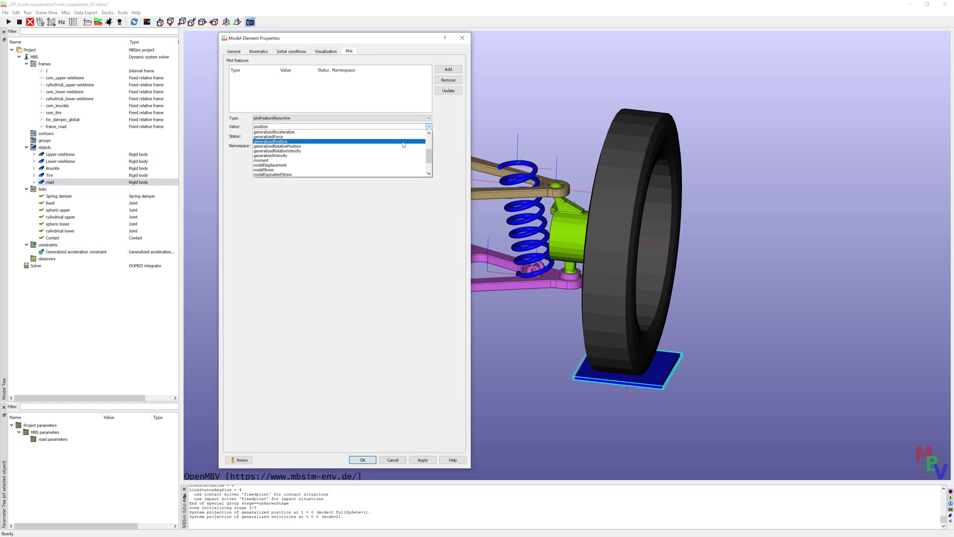
click(388, 132)
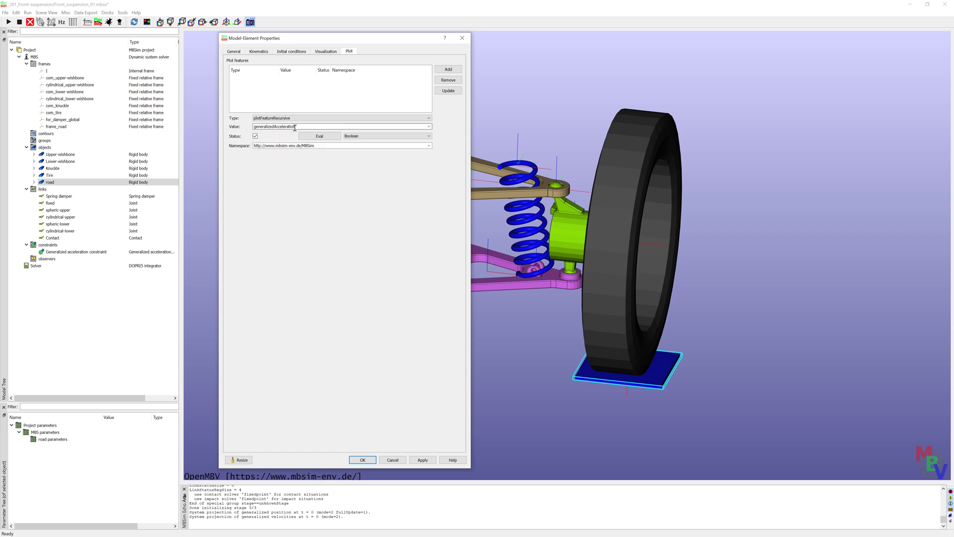
click(442, 68)
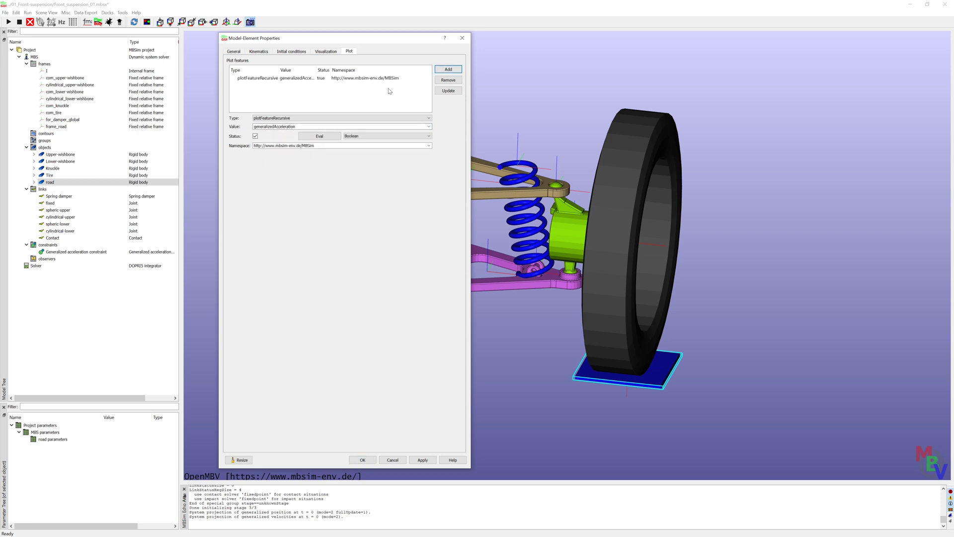
- Add generalizedRelativePosition and generalizedPosition plot features to the road body and accept its properties
click(429, 127)
click(337, 148)
click(449, 69)
click(428, 126)
click(343, 128)
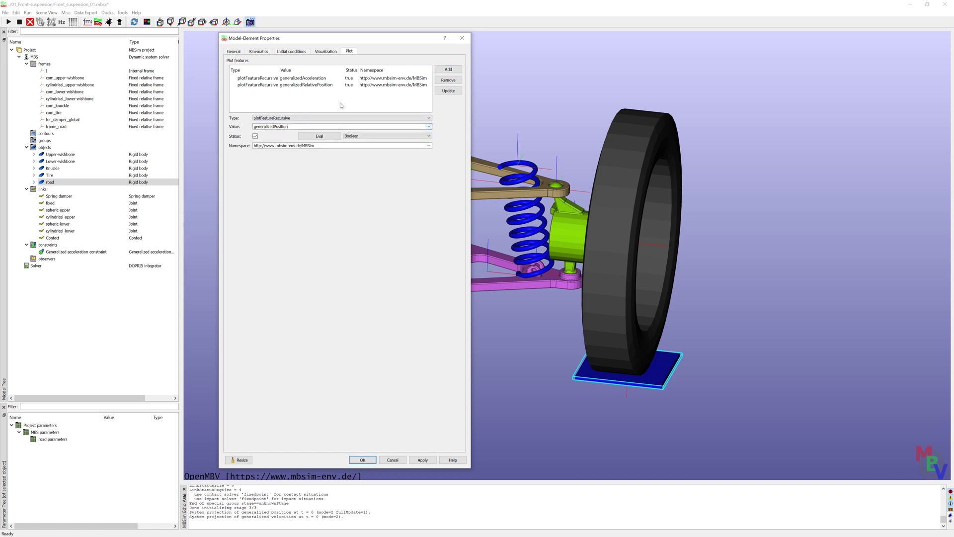
click(449, 72)
click(362, 460)
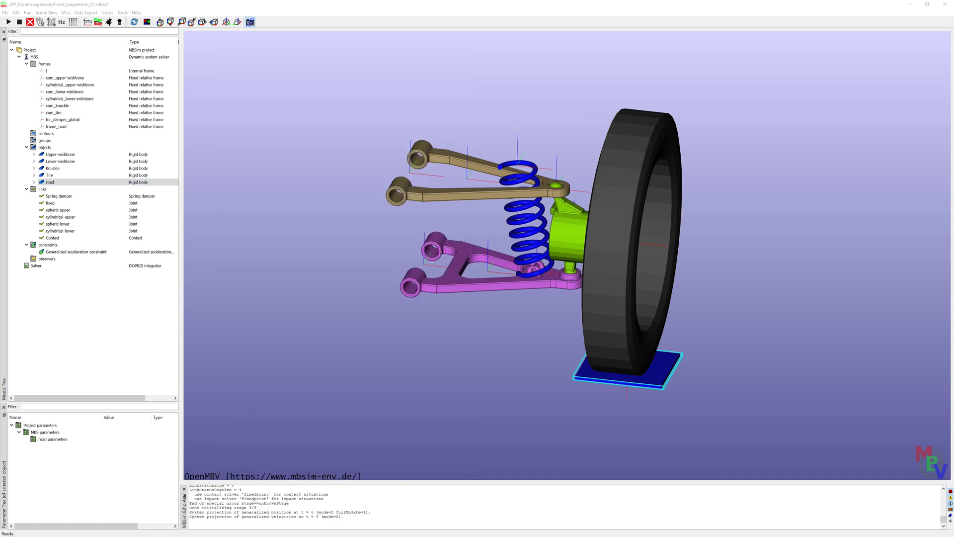
- Set the solver's end time to 2 s
double_click(39, 266)
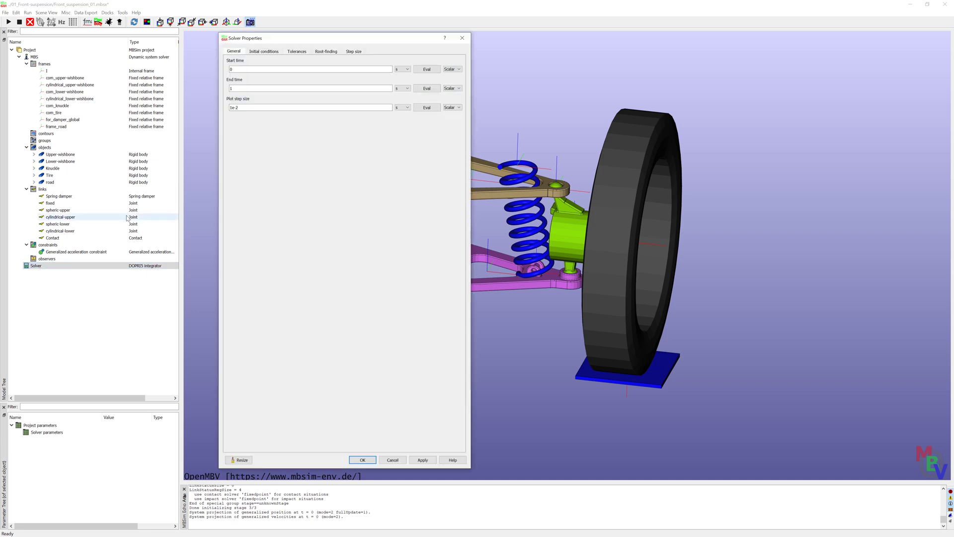
double_click(234, 89)
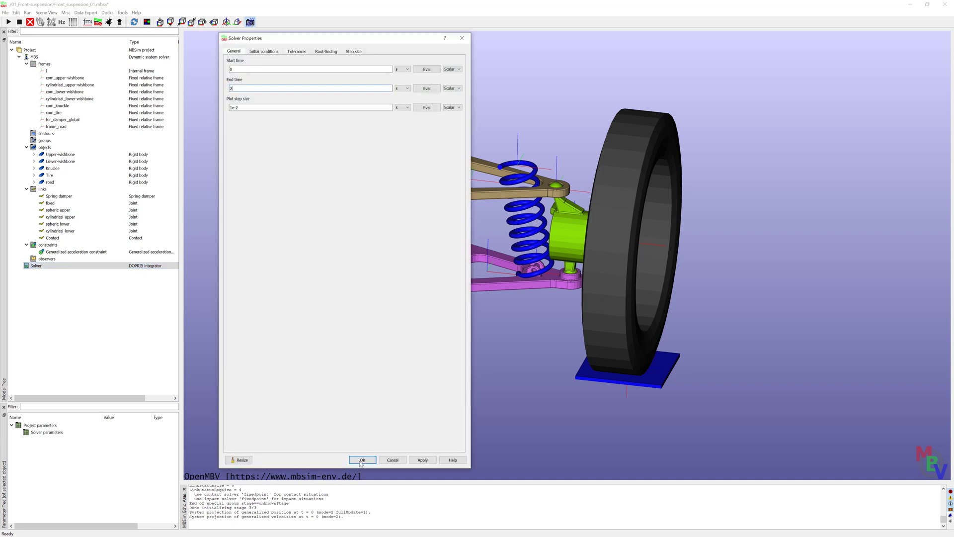
click(362, 459)
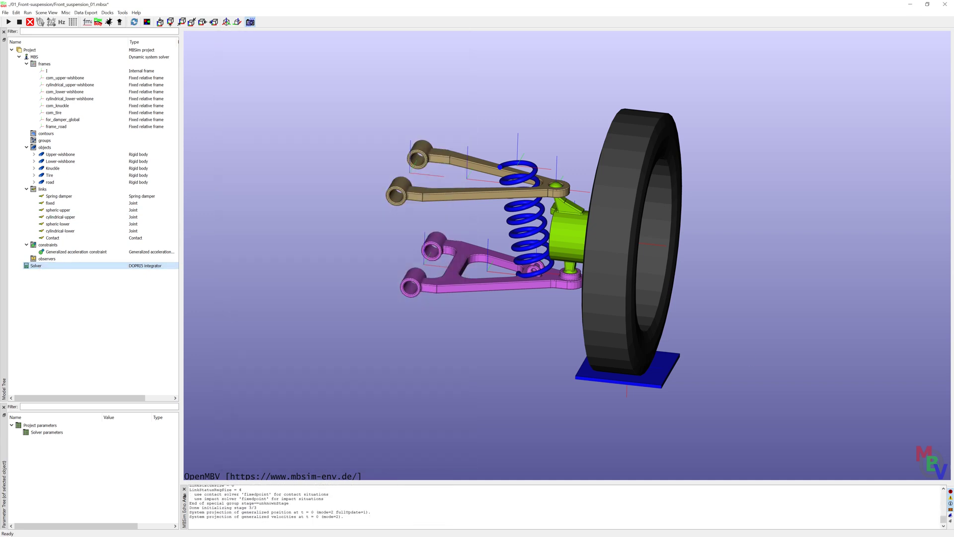
- Save the project and run the simulation of the multibody system
click(485, 119)
click(5, 13)
click(19, 37)
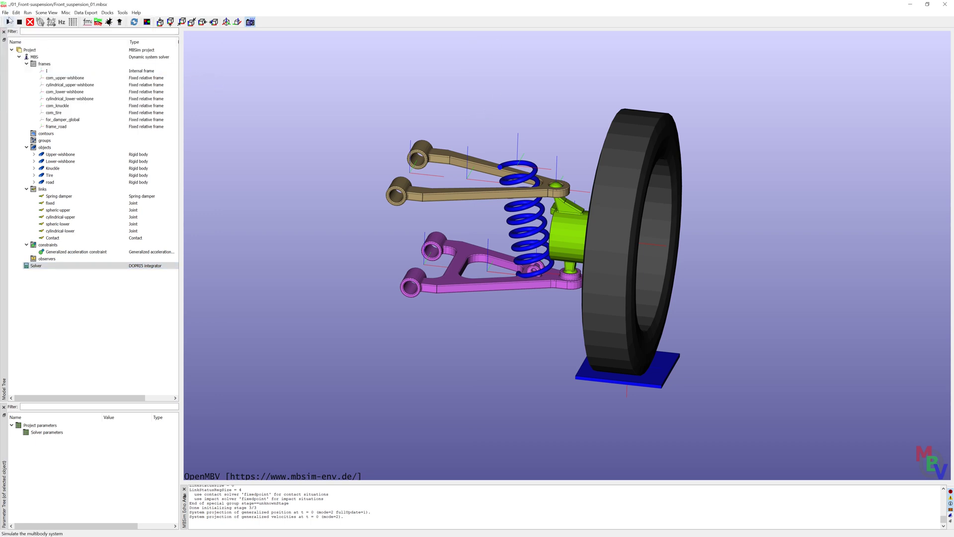
click(8, 22)
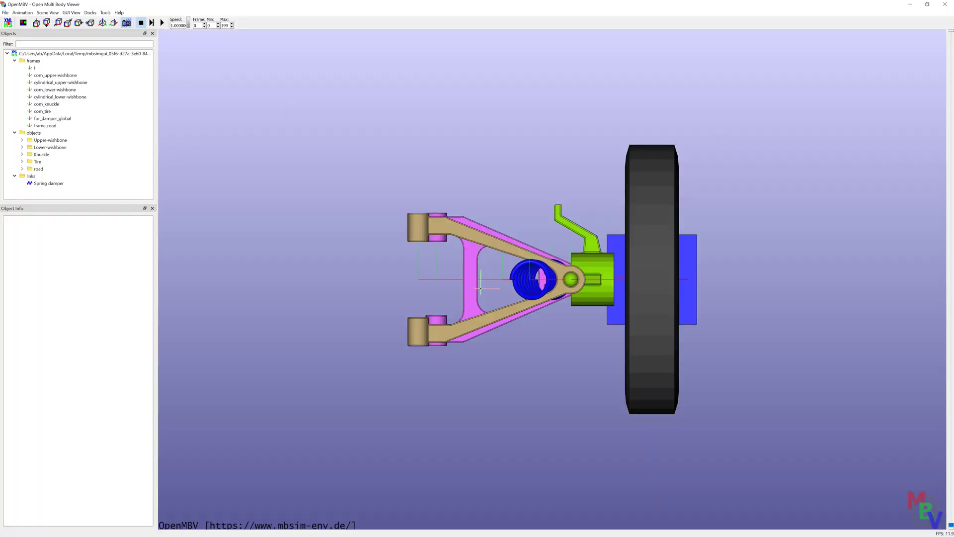
- Play the simulation in OpenMBV at speed 0.8, examine the suspension motion from several angles, and close the viewer
drag(625, 354, 653, 372)
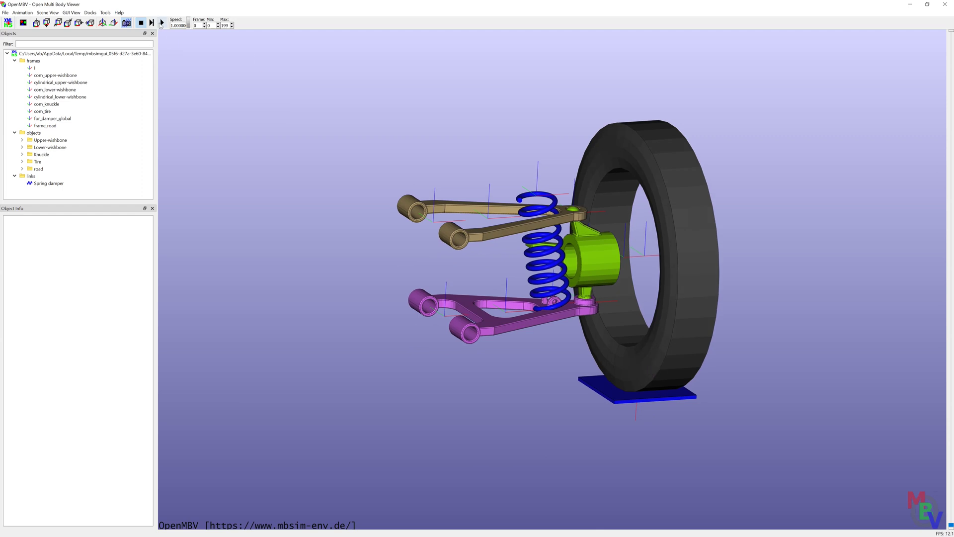
click(162, 23)
scroll(178, 25, down, 2)
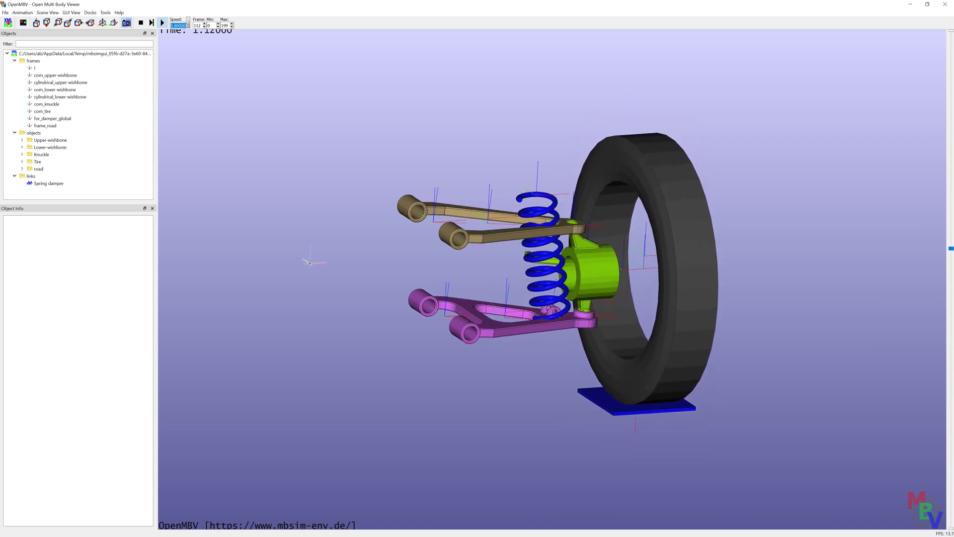
click(632, 467)
drag(632, 467, 649, 464)
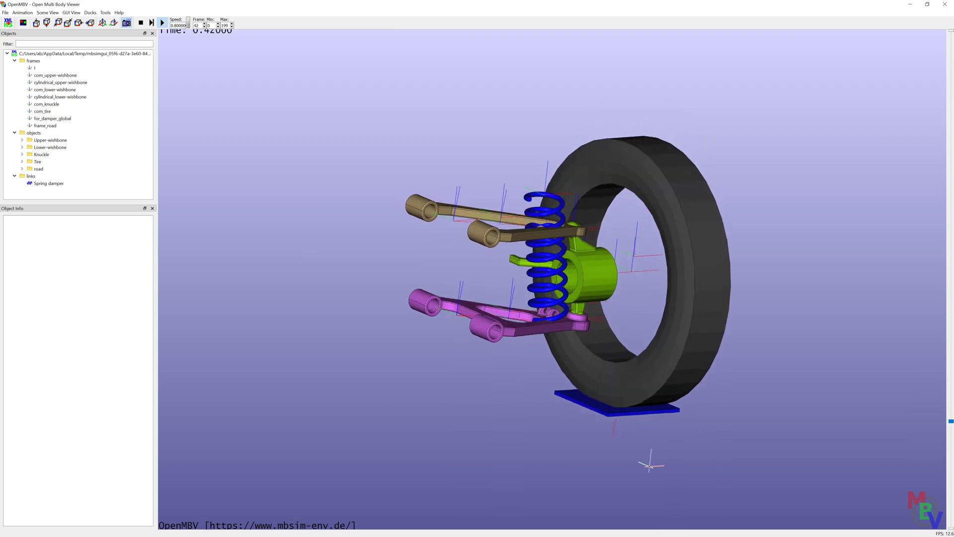
drag(400, 277, 385, 302)
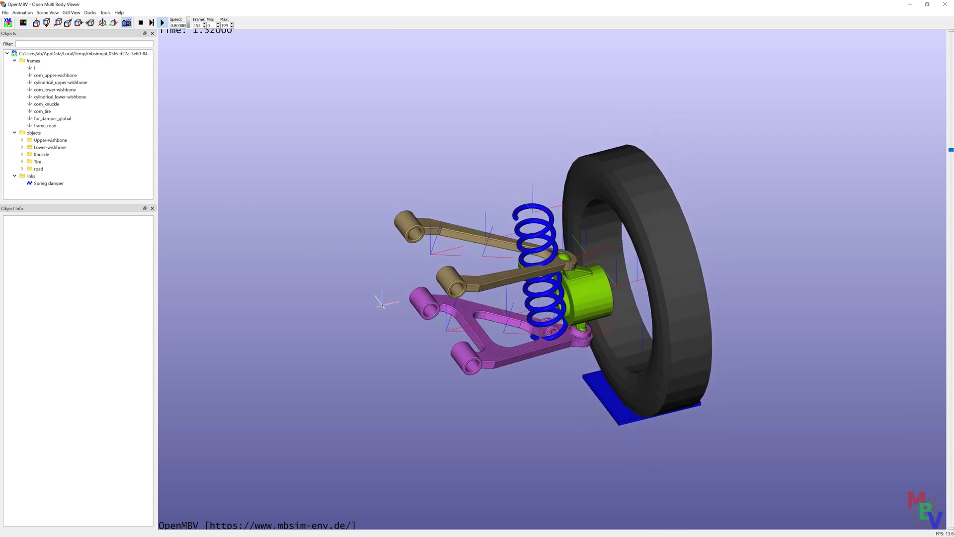
drag(620, 211, 618, 187)
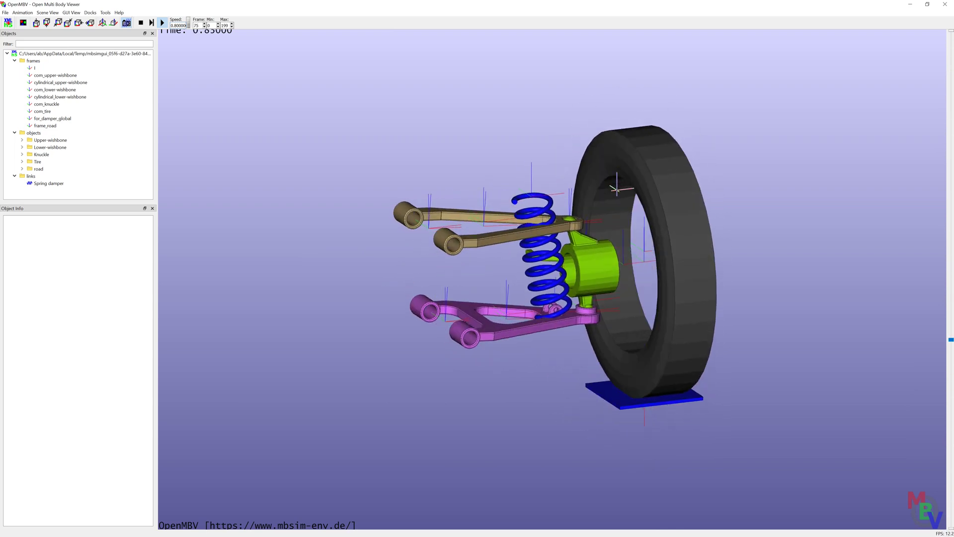
click(141, 22)
click(945, 5)
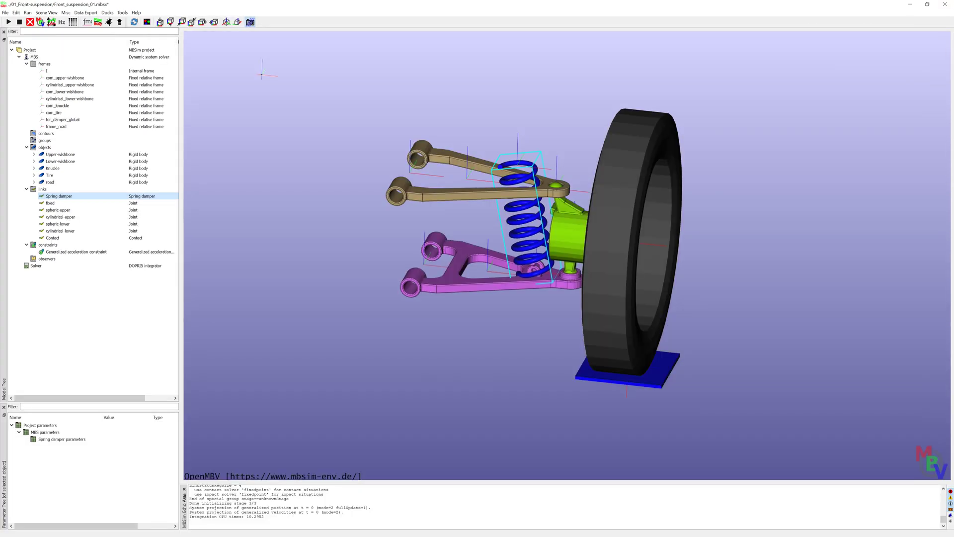
- Open the simulation results in h5plotserie and plot the road's generalized acceleration over time
click(51, 23)
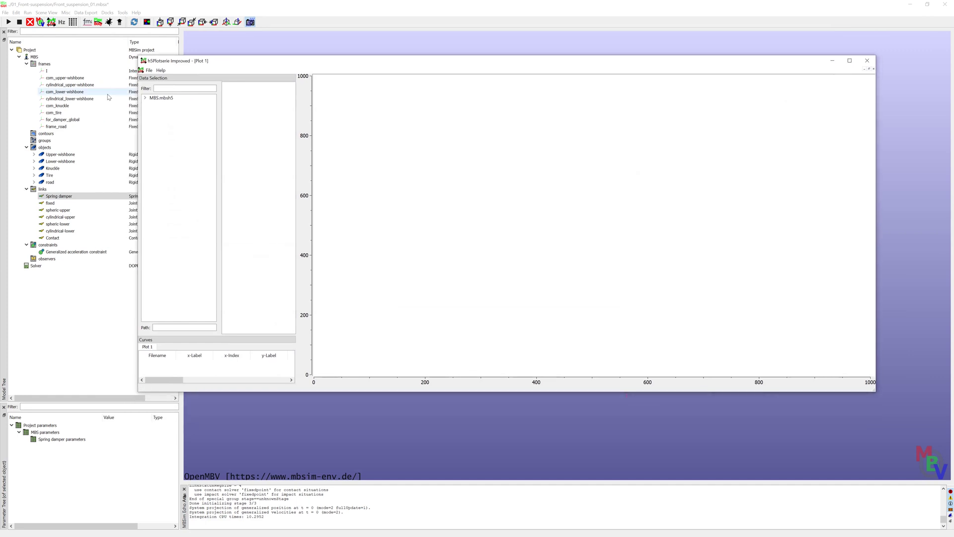
click(145, 98)
click(152, 131)
click(160, 138)
click(153, 124)
double_click(169, 131)
click(176, 151)
click(248, 99)
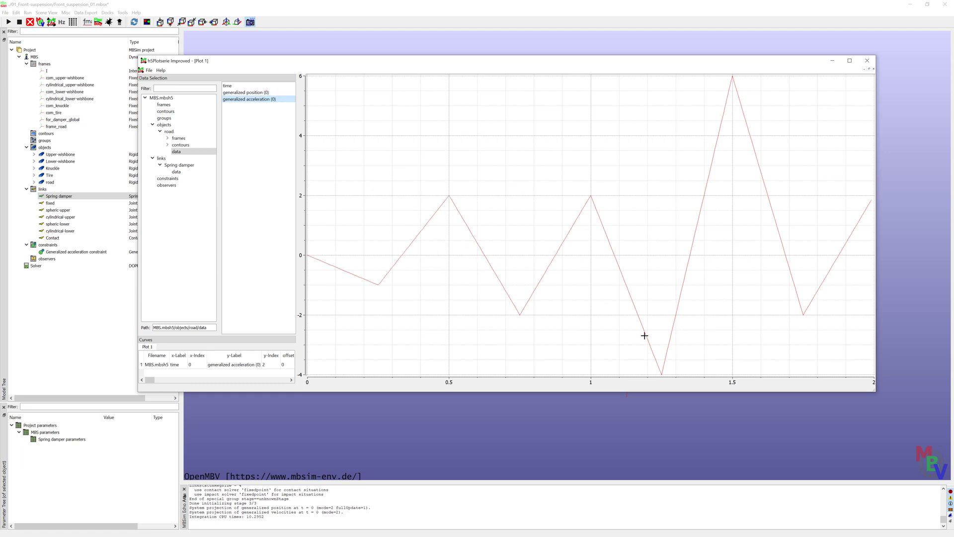
- Plot the spring damper's generalized force over time, examine the enlarged curve, and close the plot window
click(176, 171)
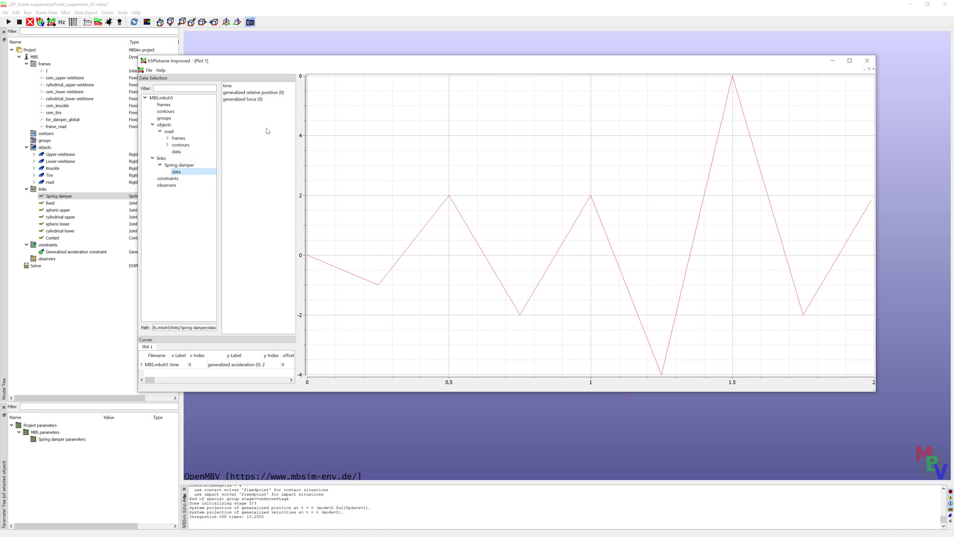
click(256, 100)
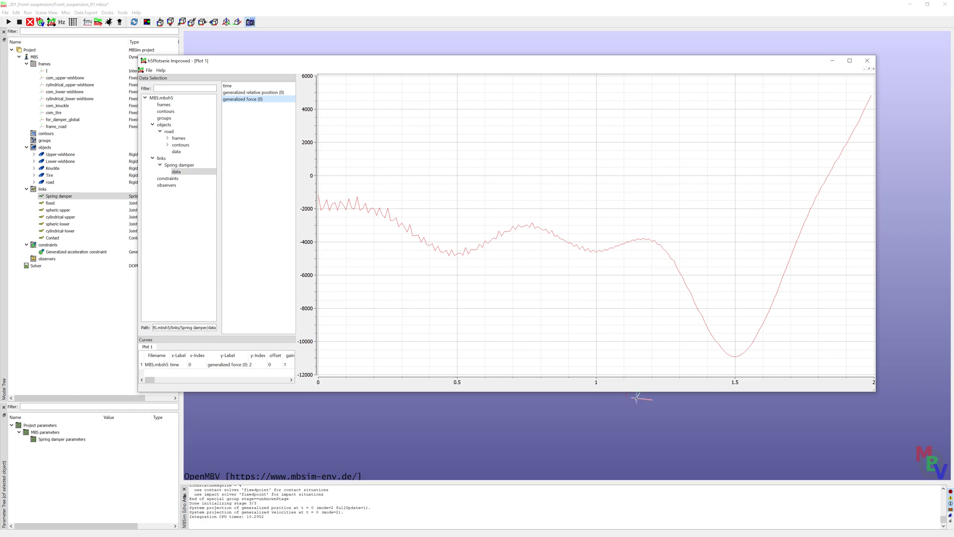
drag(645, 392, 645, 422)
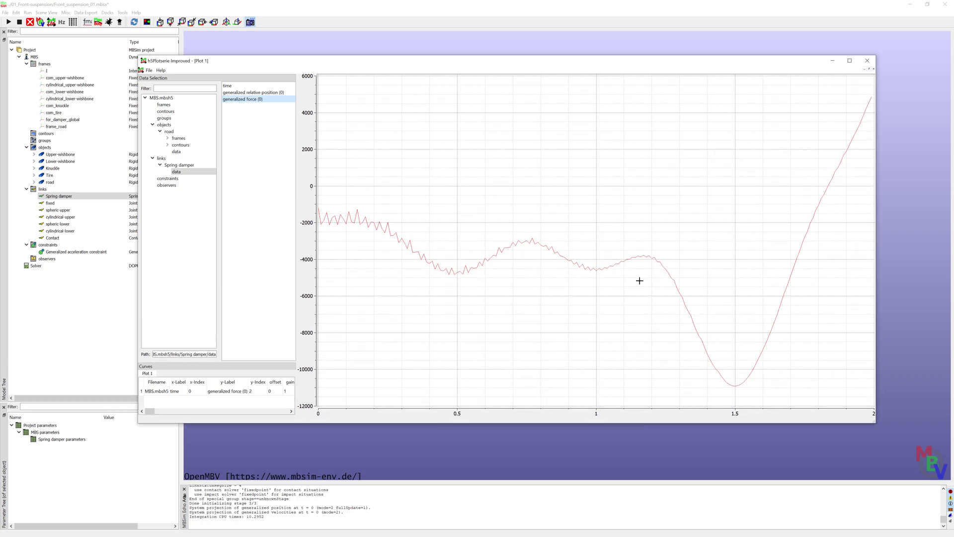
click(867, 61)
drag(538, 380, 574, 111)
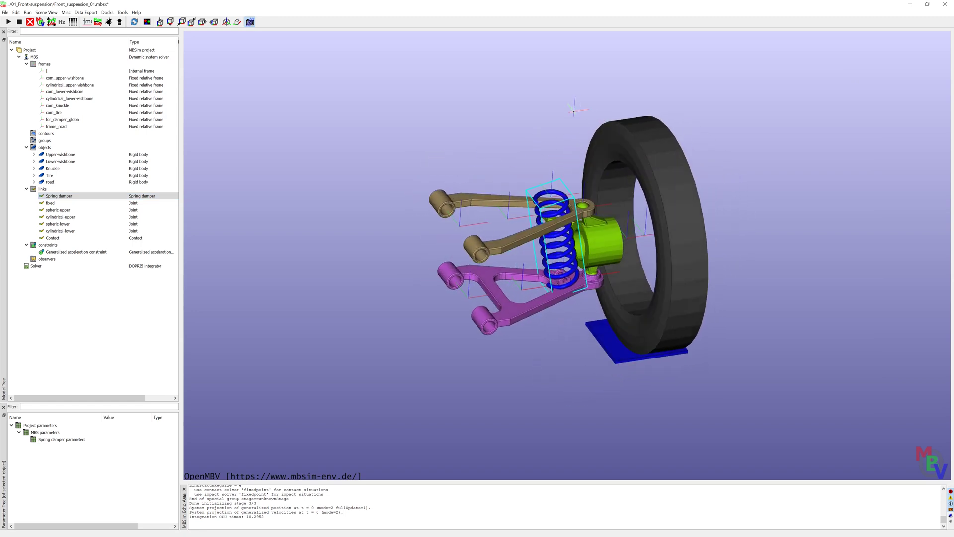